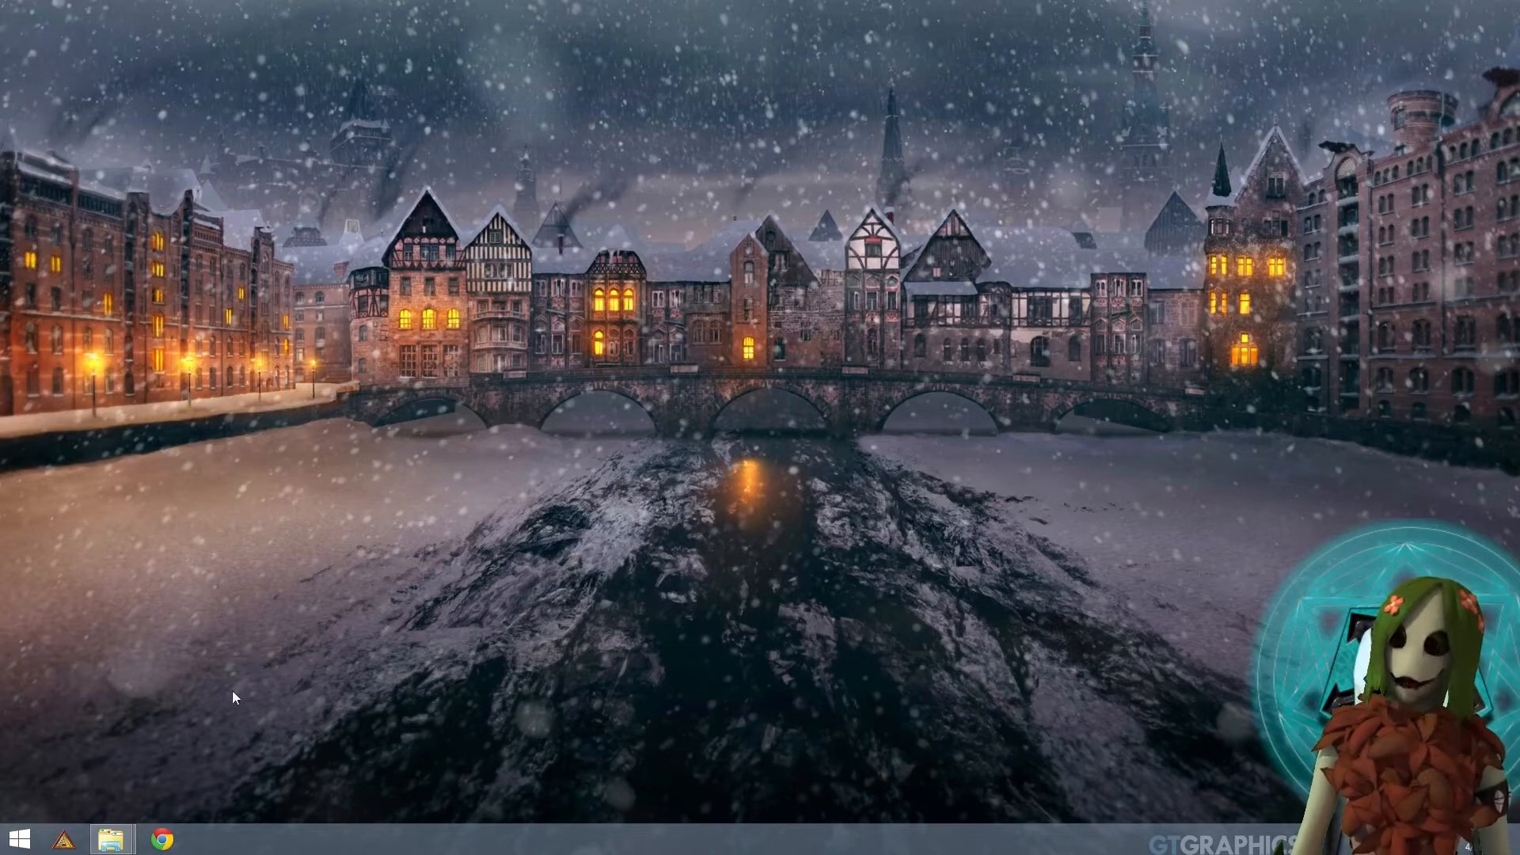
Step: Bring up the encounters folder window and create a folder named Campaign World in it
mouse_move(122, 841)
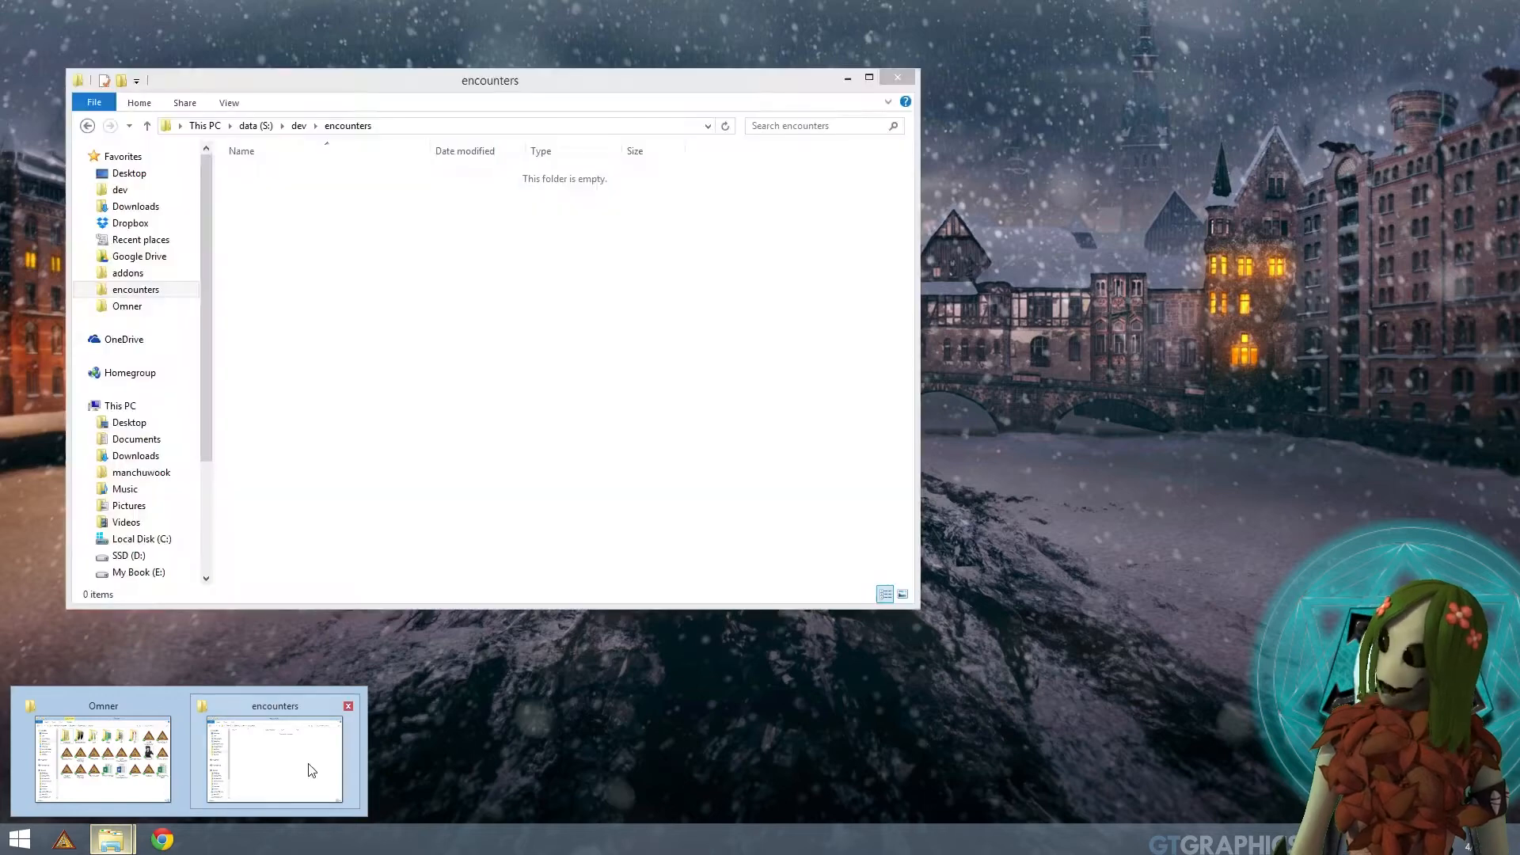
left_click(309, 766)
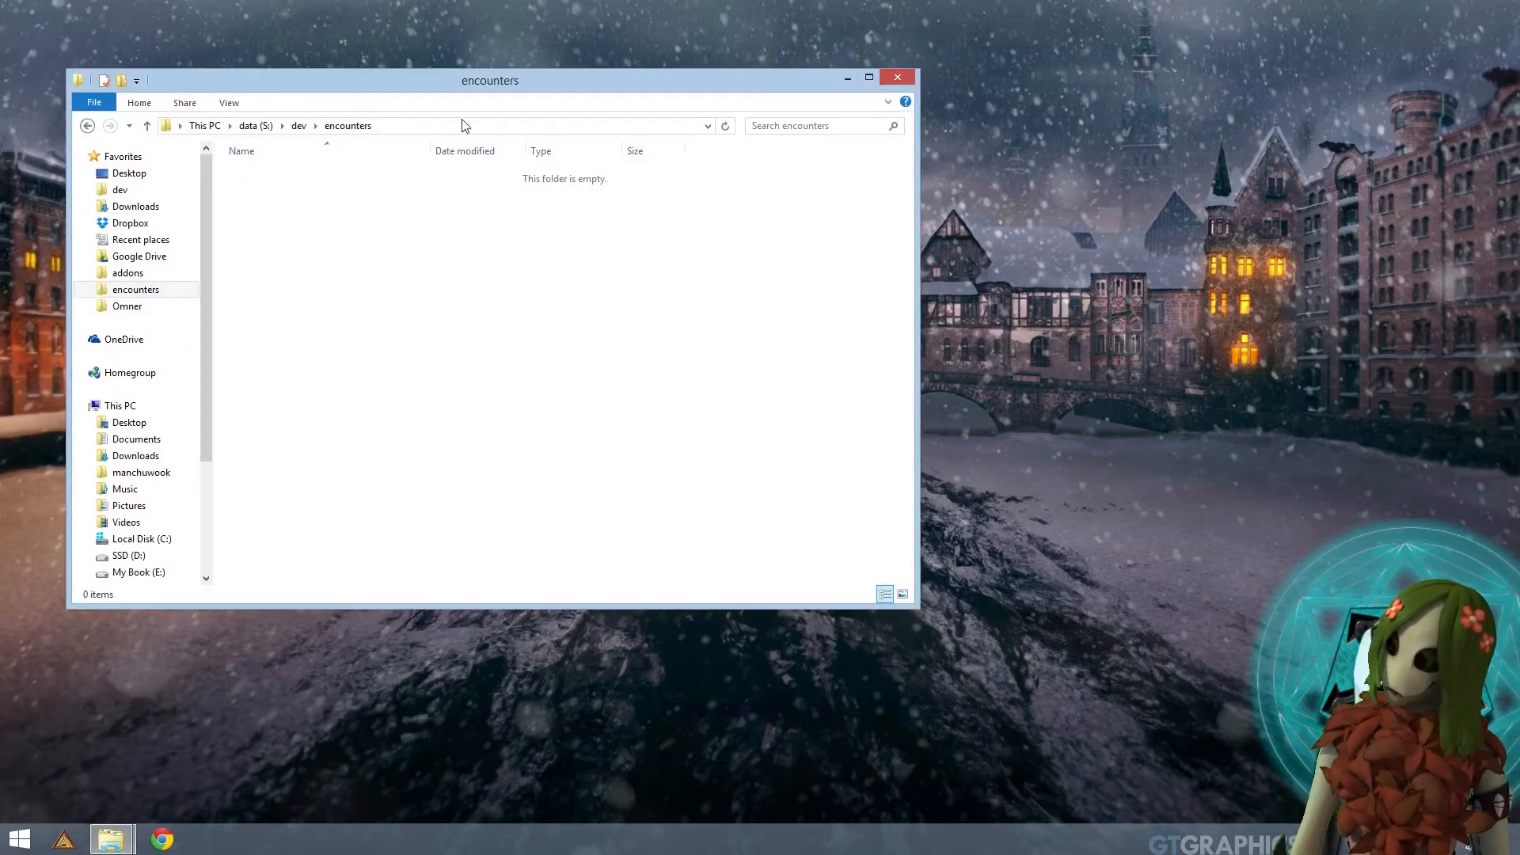
left_click_drag(480, 87, 765, 145)
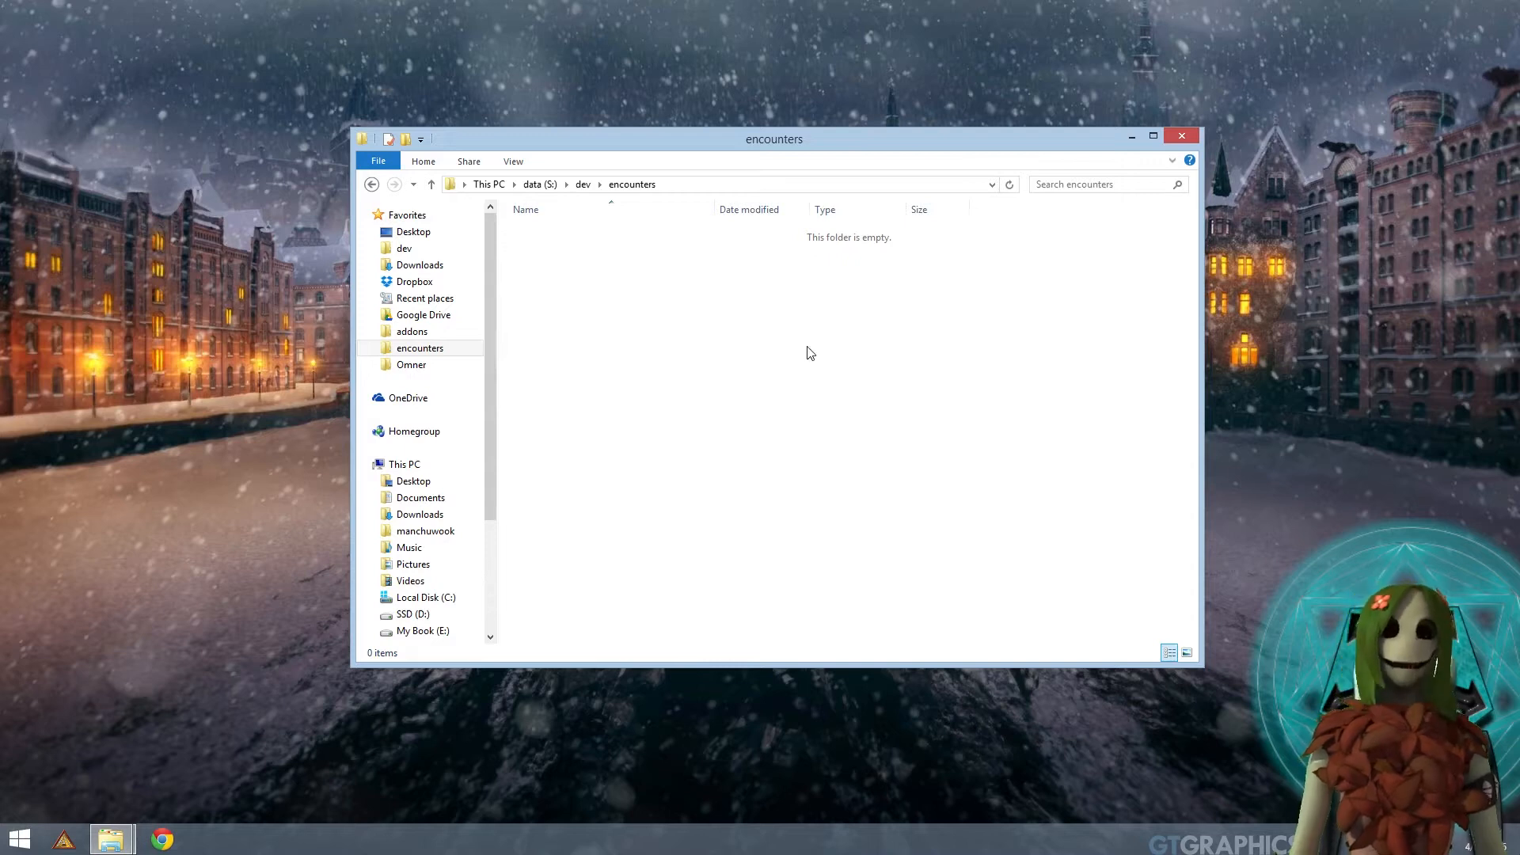
right_click(699, 278)
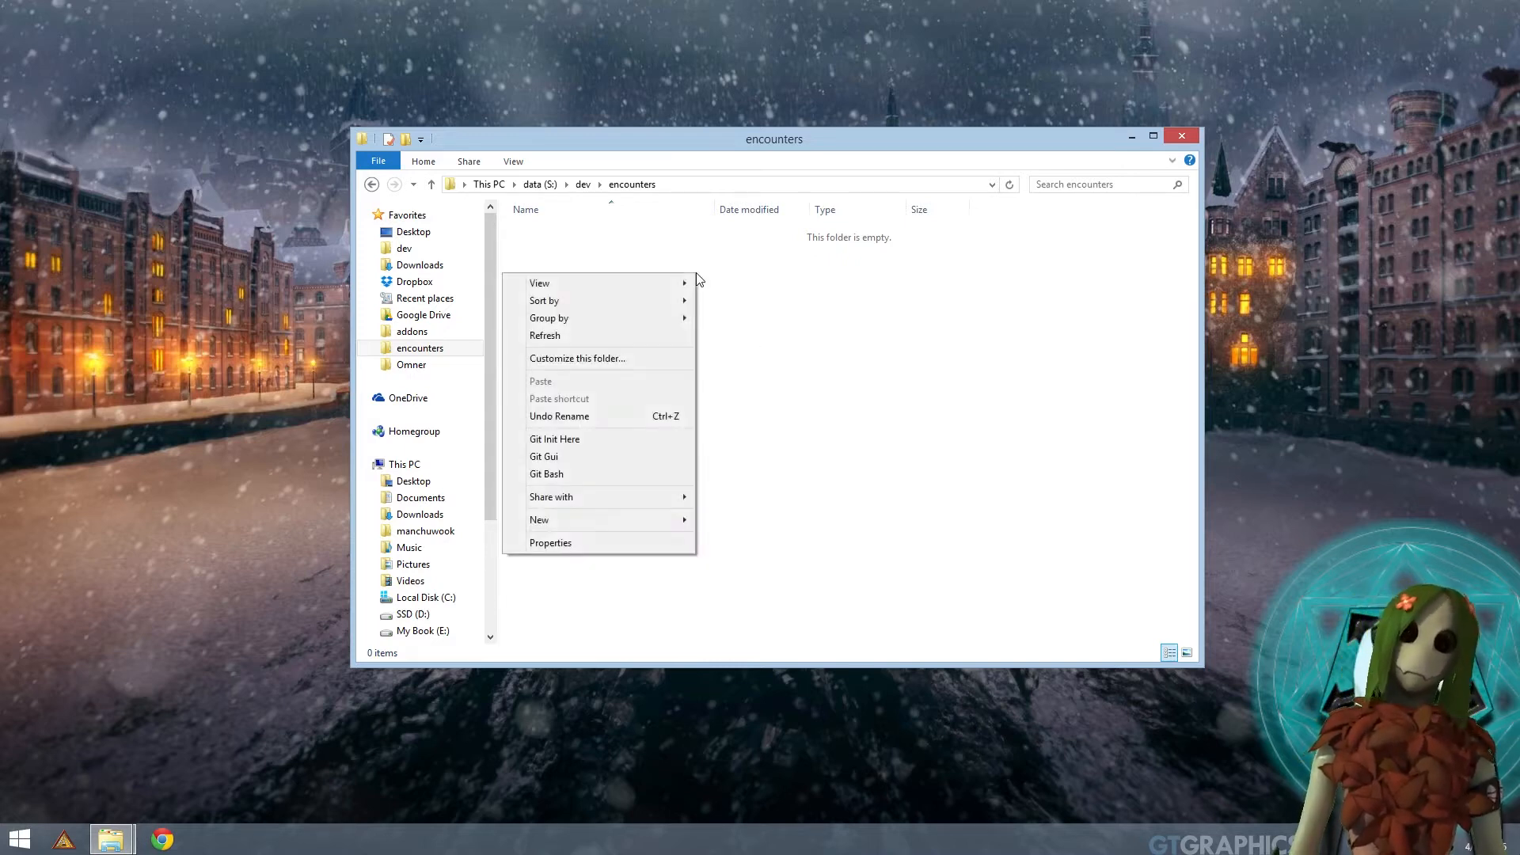
mouse_move(646, 523)
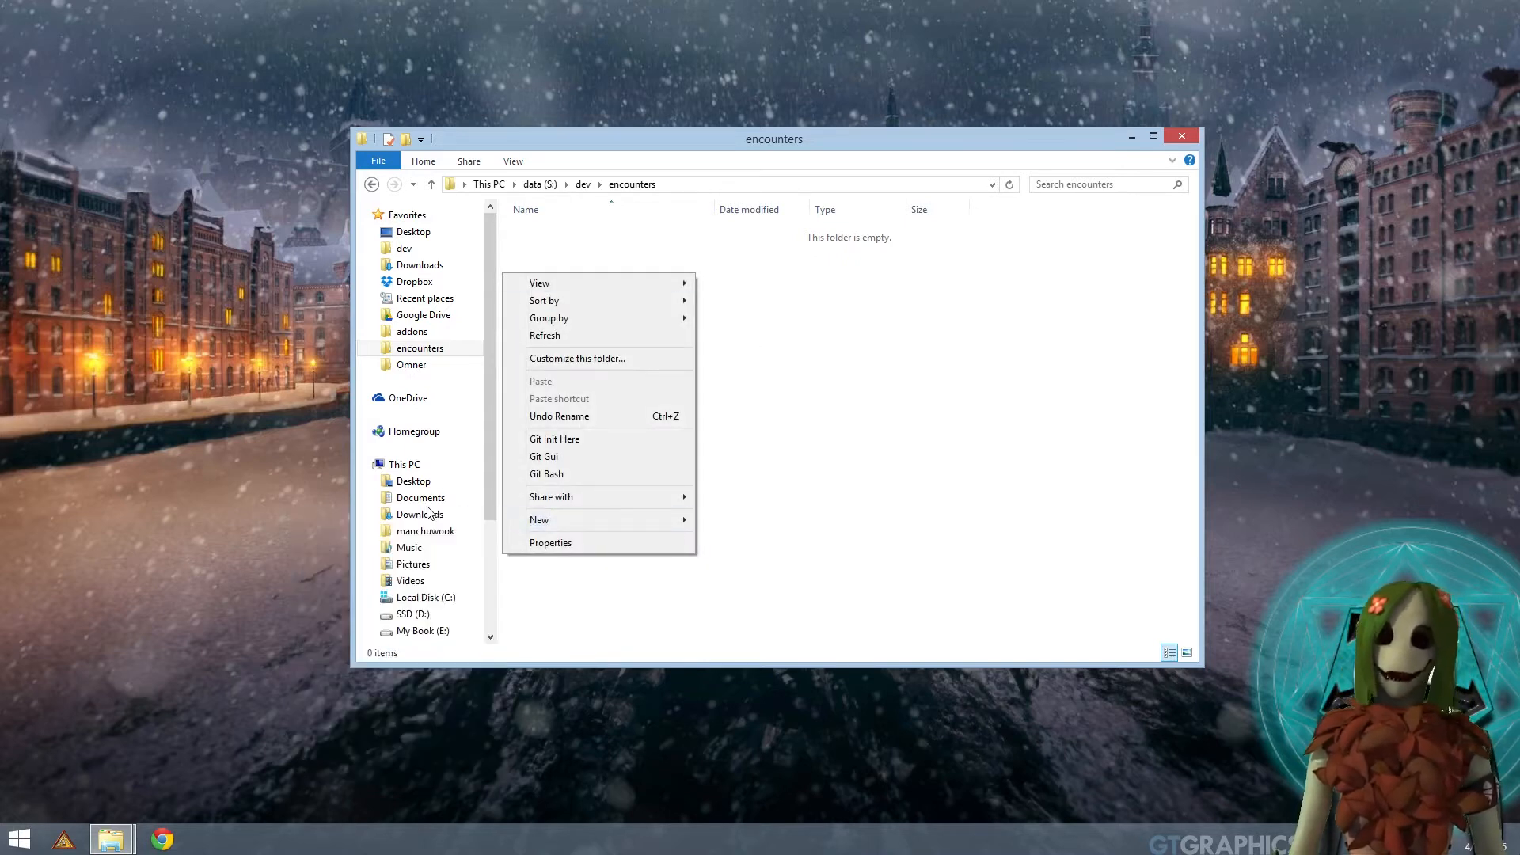
left_click(474, 523)
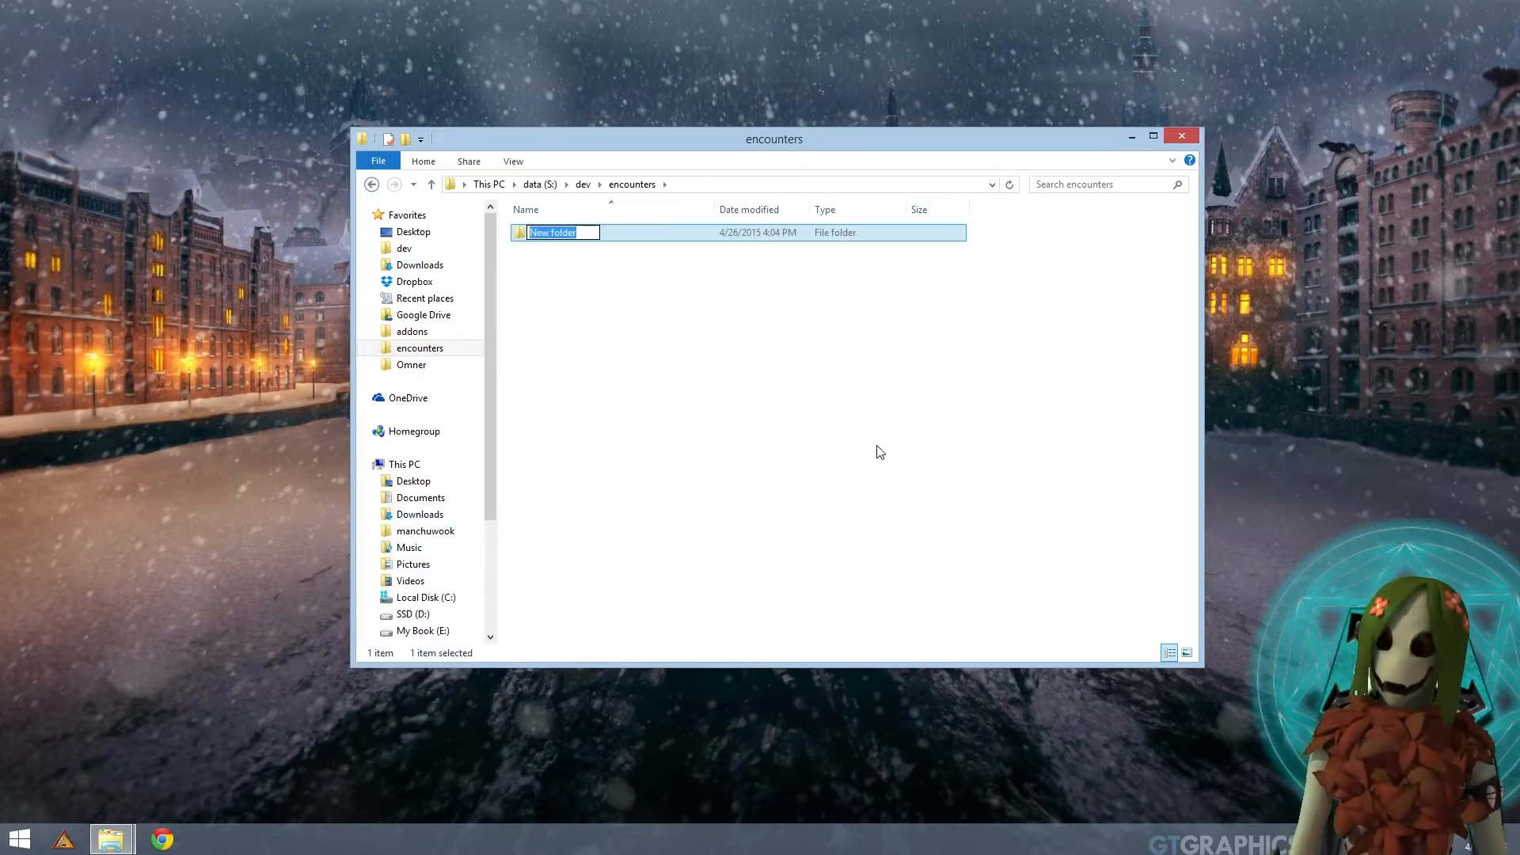
type("Campai")
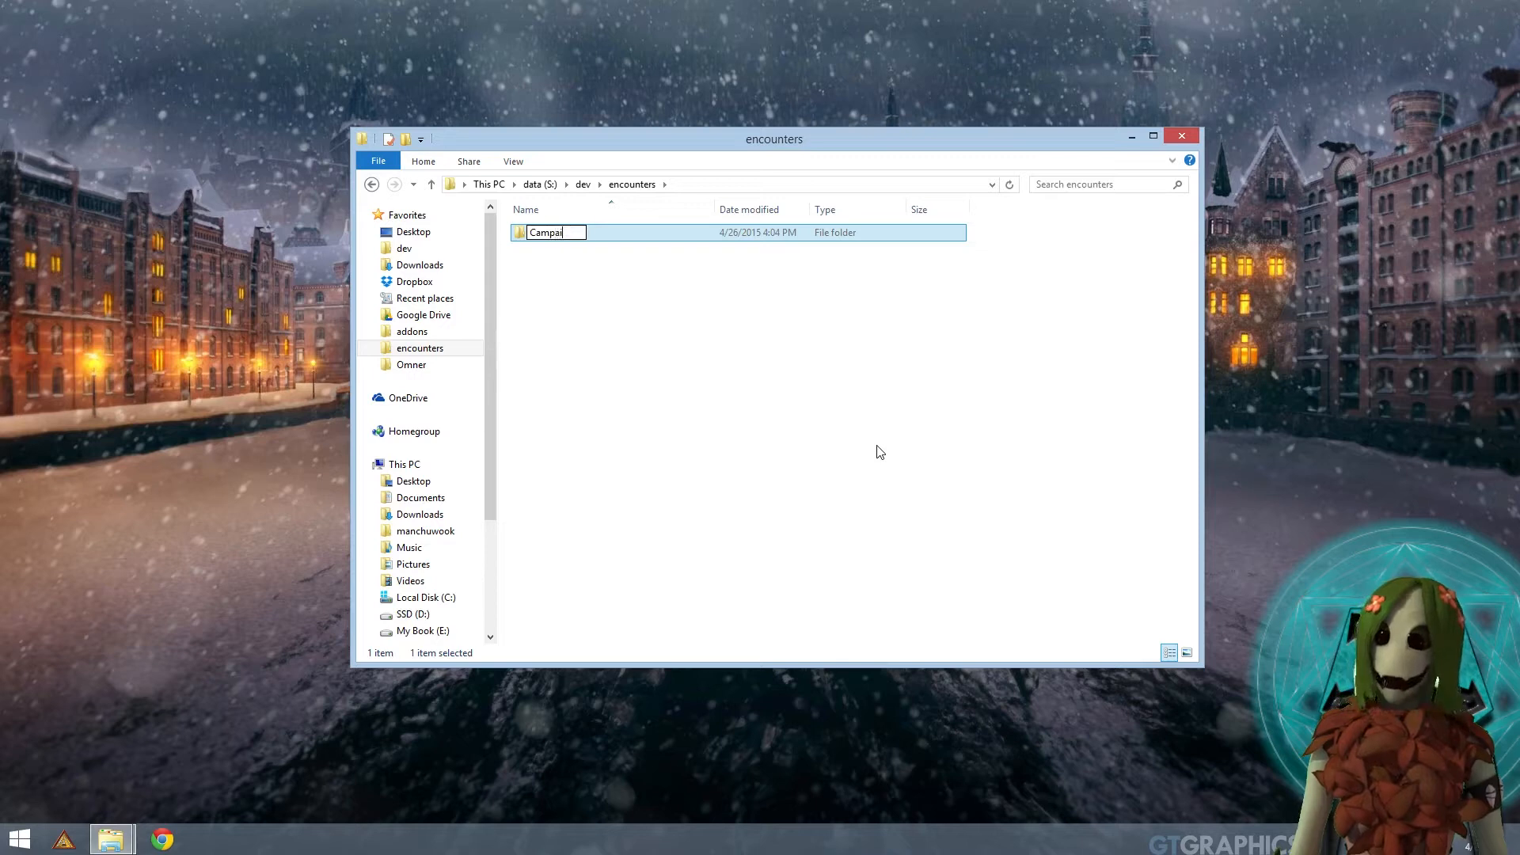
type("gn W")
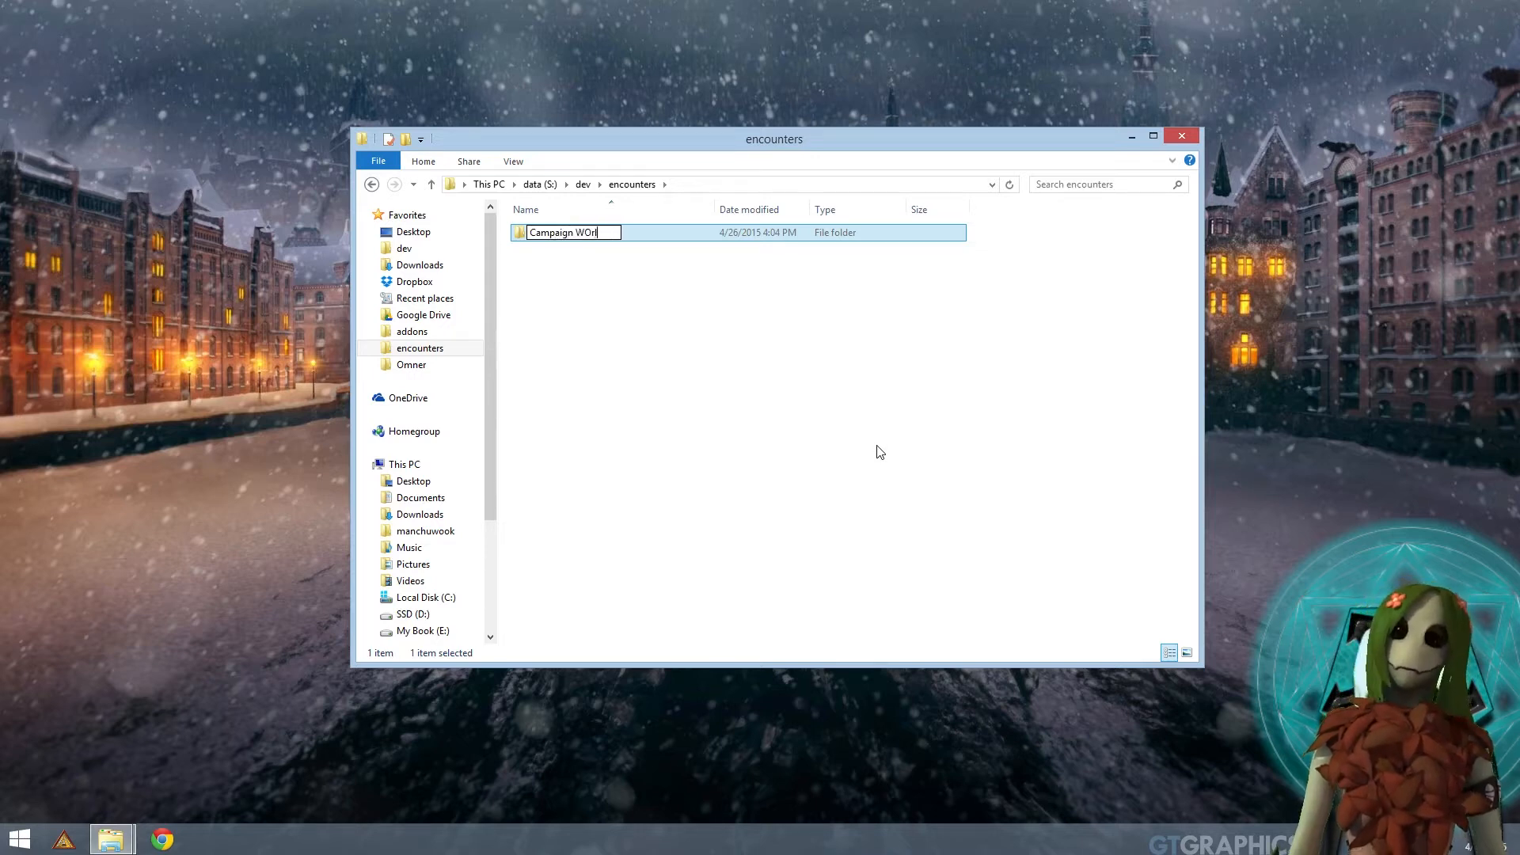
type("orld")
key("Return")
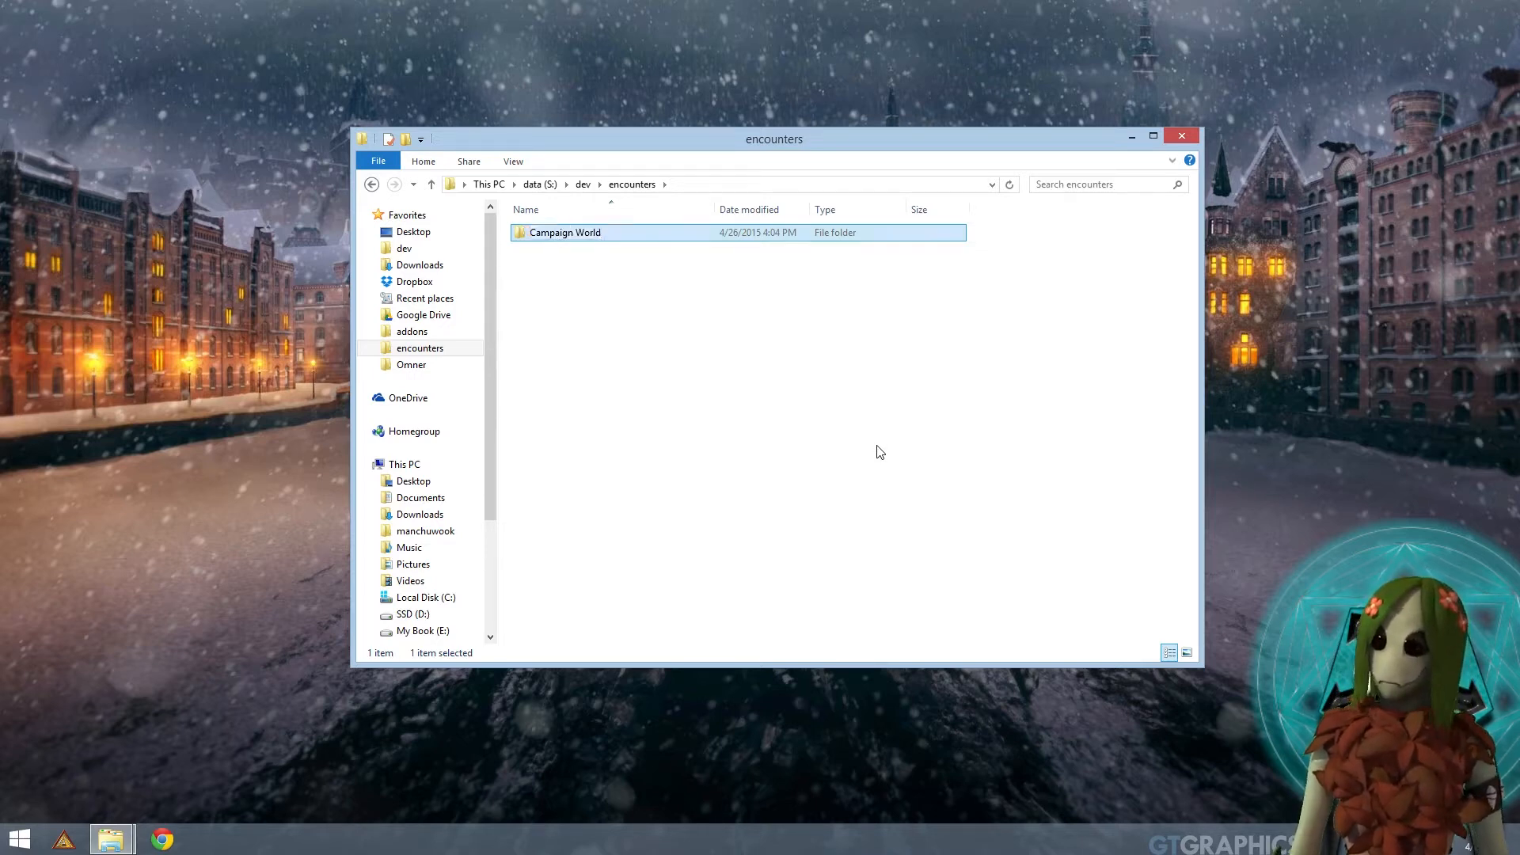
Step: Open the Campaign World folder and create a subfolder named Act I
key("Return")
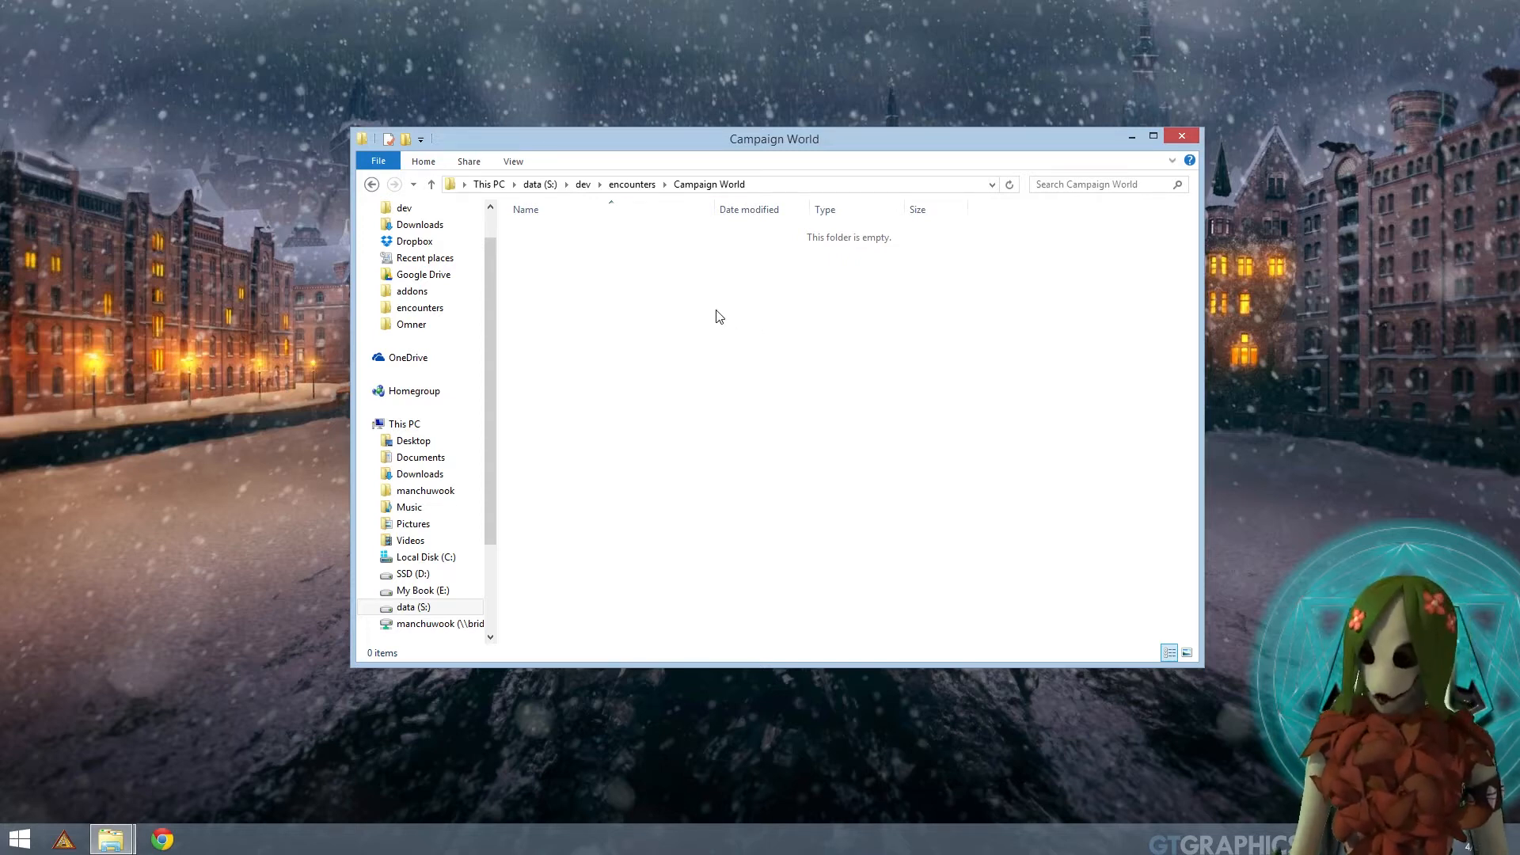
right_click(717, 313)
mouse_move(657, 560)
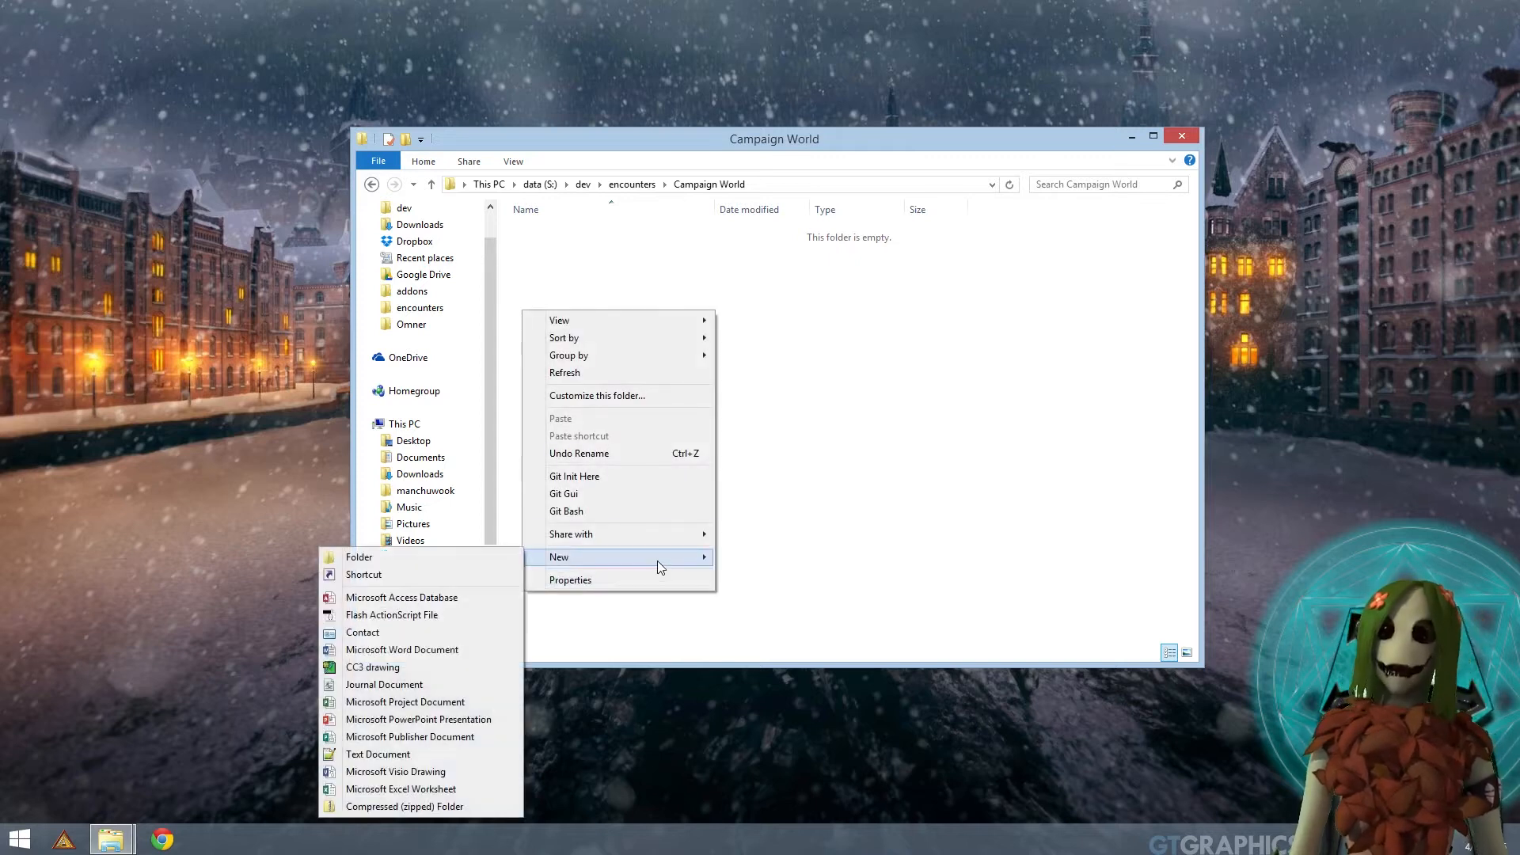
left_click(483, 555)
type("Act I")
key("Return")
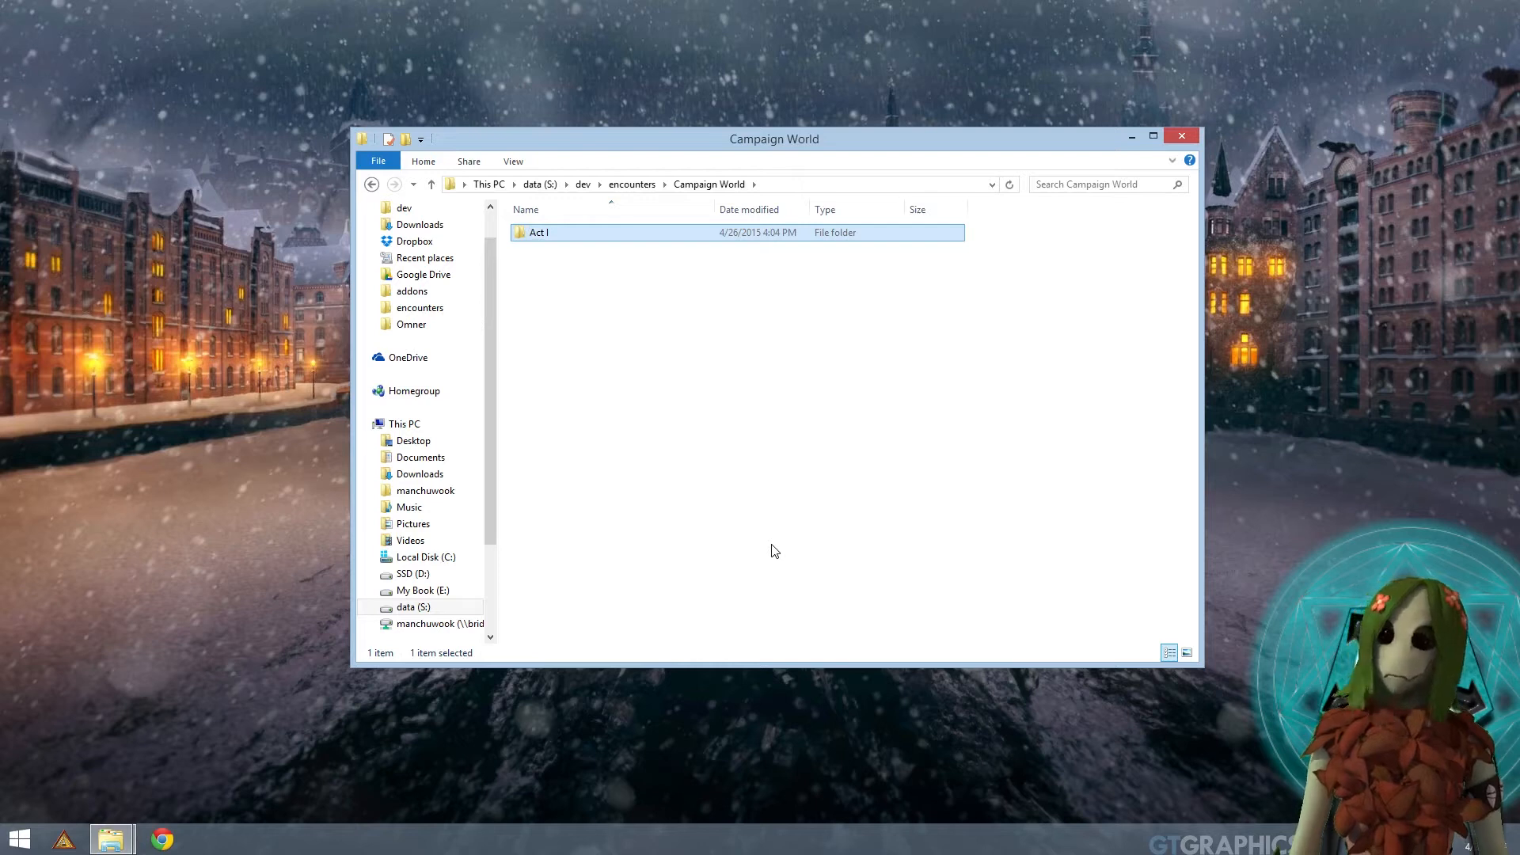
left_click(746, 441)
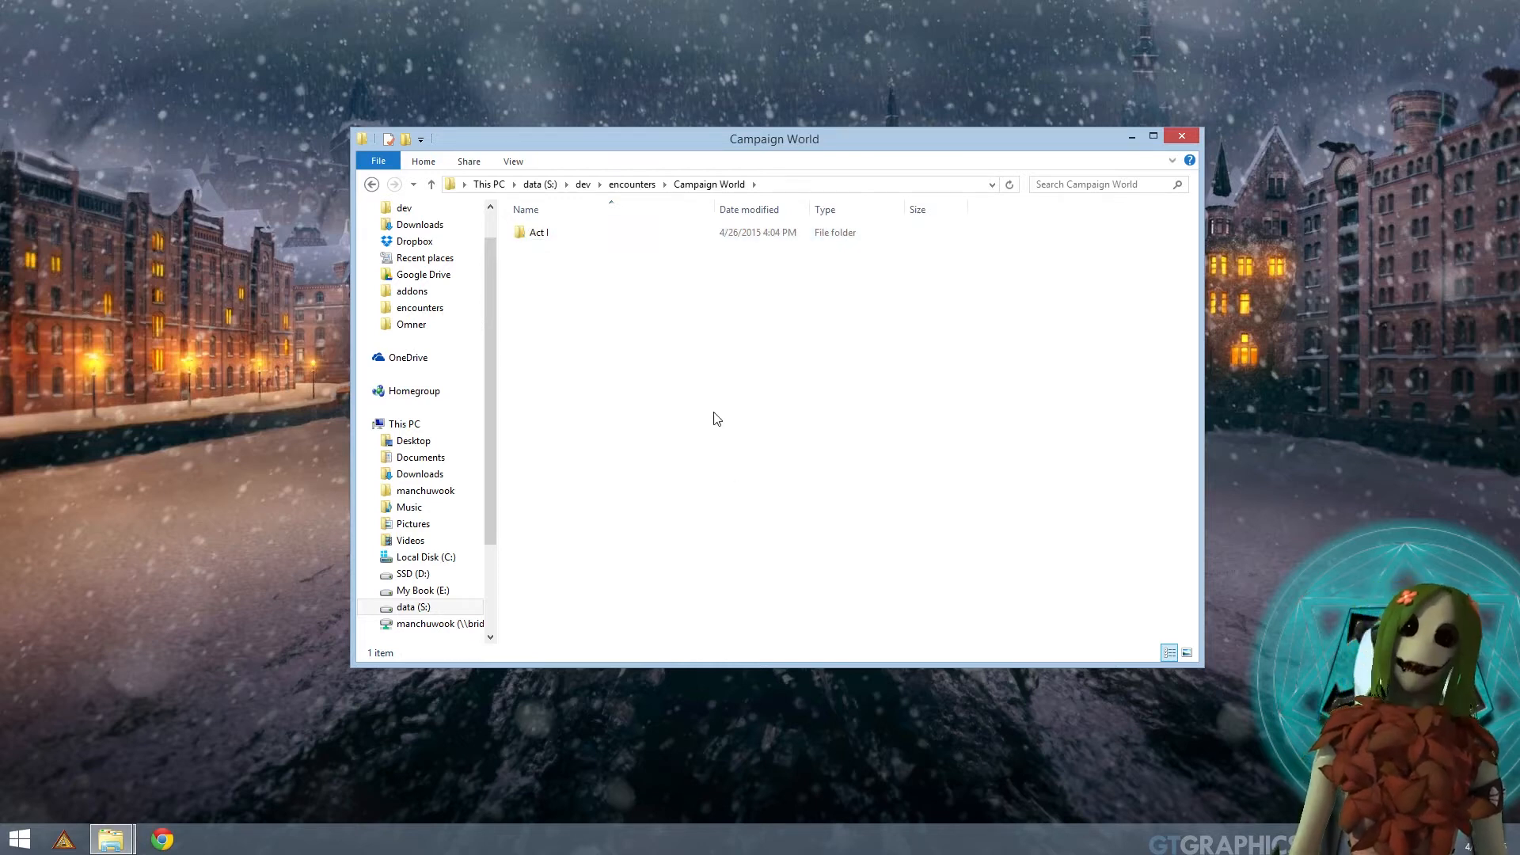
Step: Create a second subfolder named Act II in the Campaign World folder
right_click(715, 412)
mouse_move(677, 665)
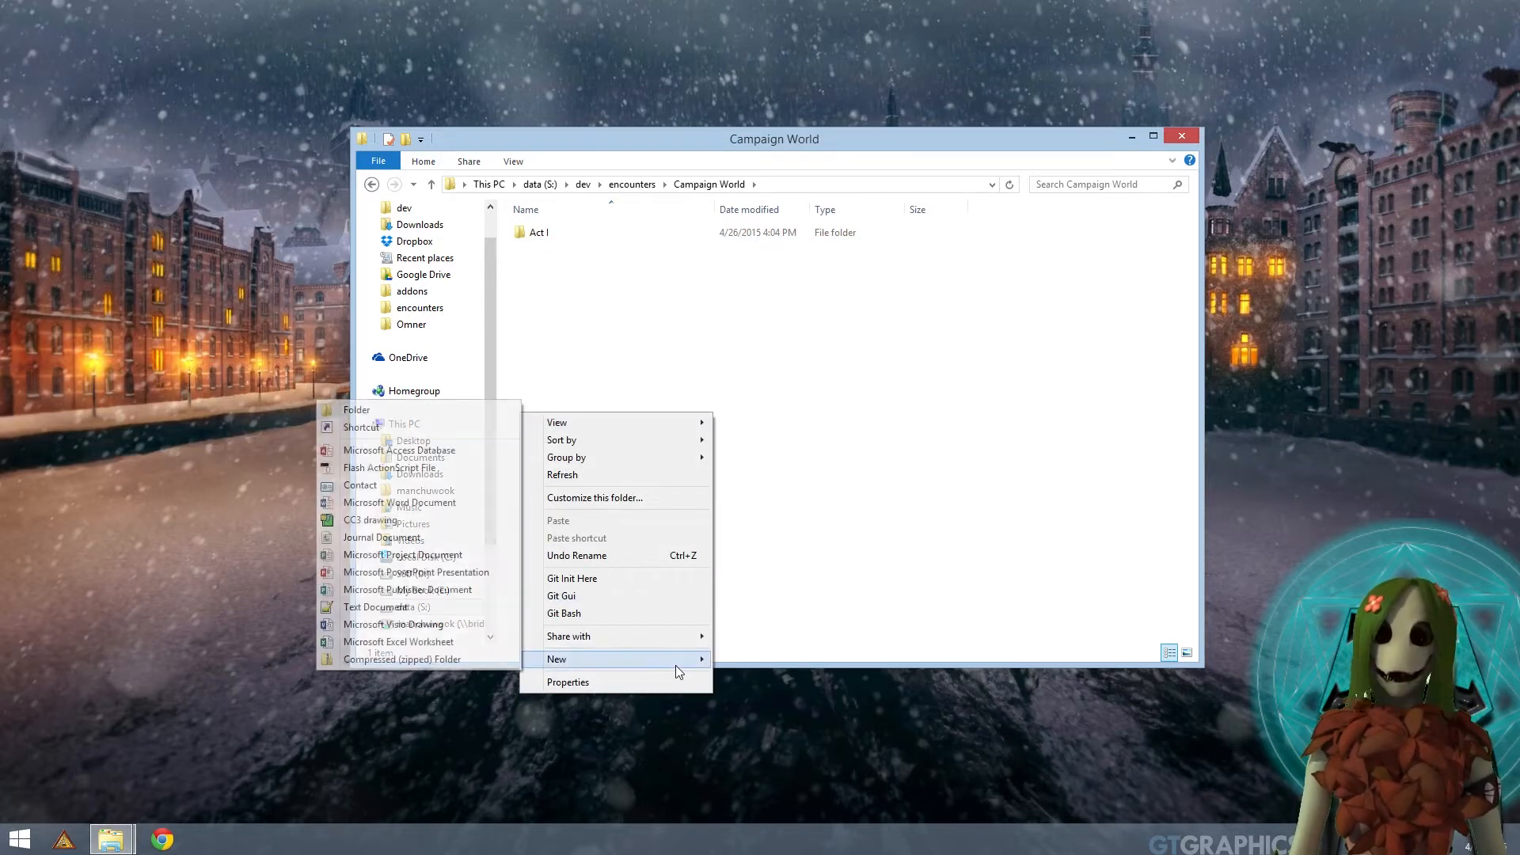
left_click(461, 410)
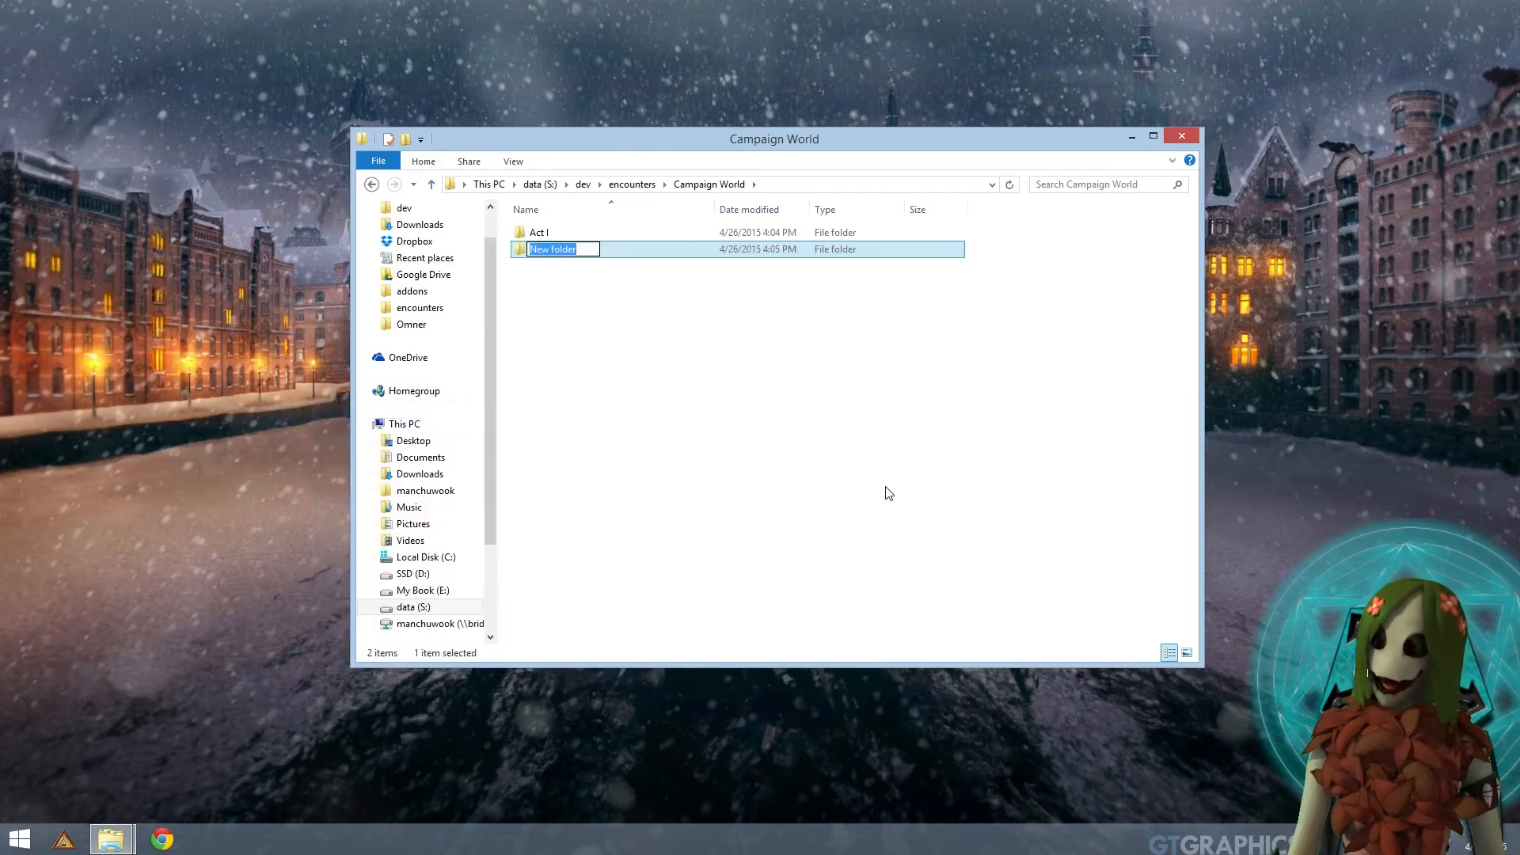
type("Act II")
key("Return")
left_click(796, 435)
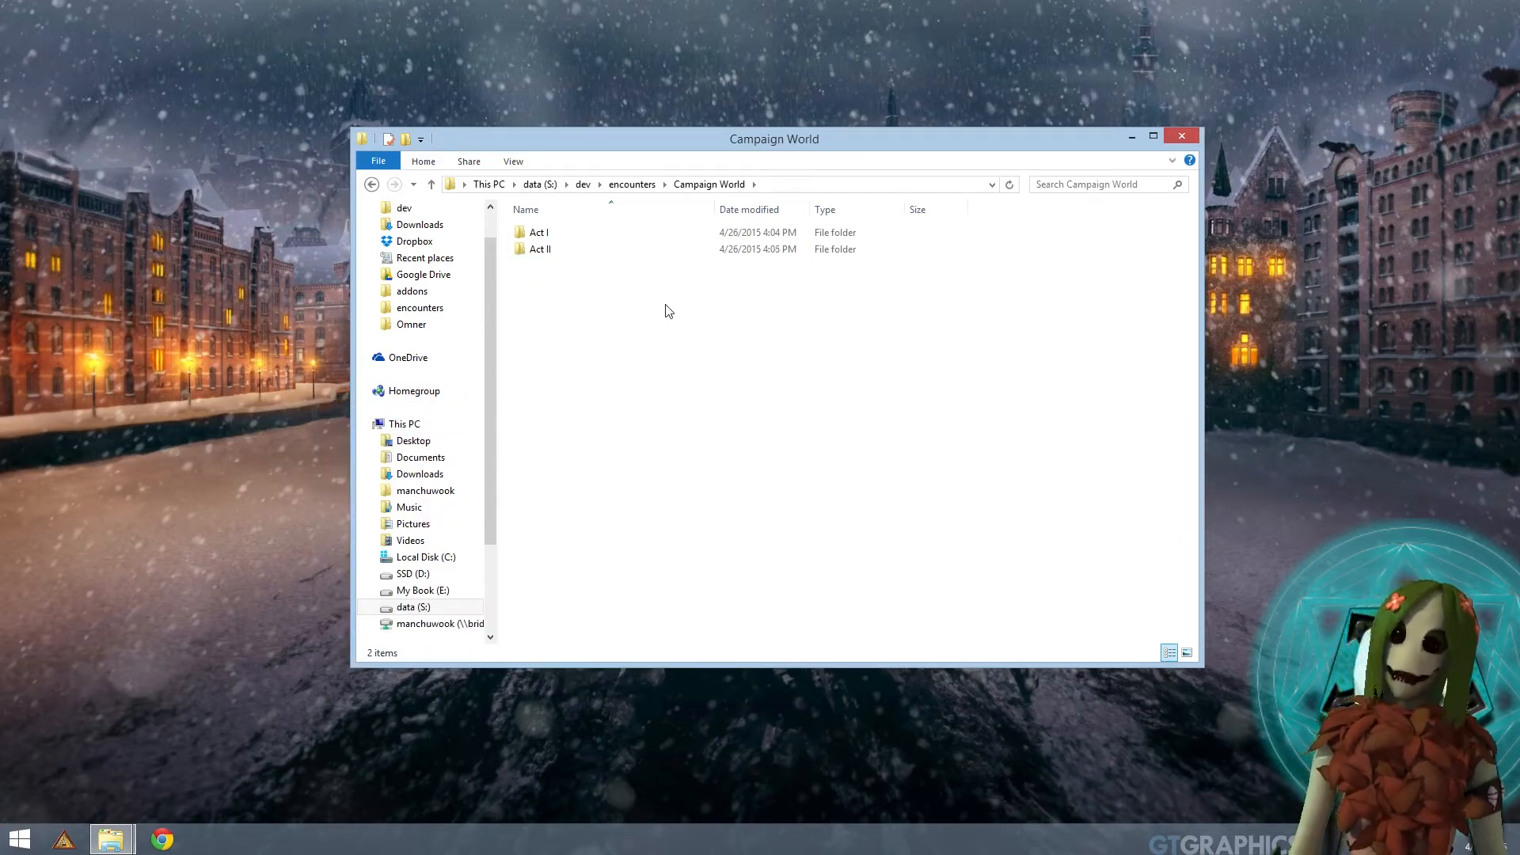
Step: Open the Act I folder and create a subfolder named Episode I
double_click(609, 240)
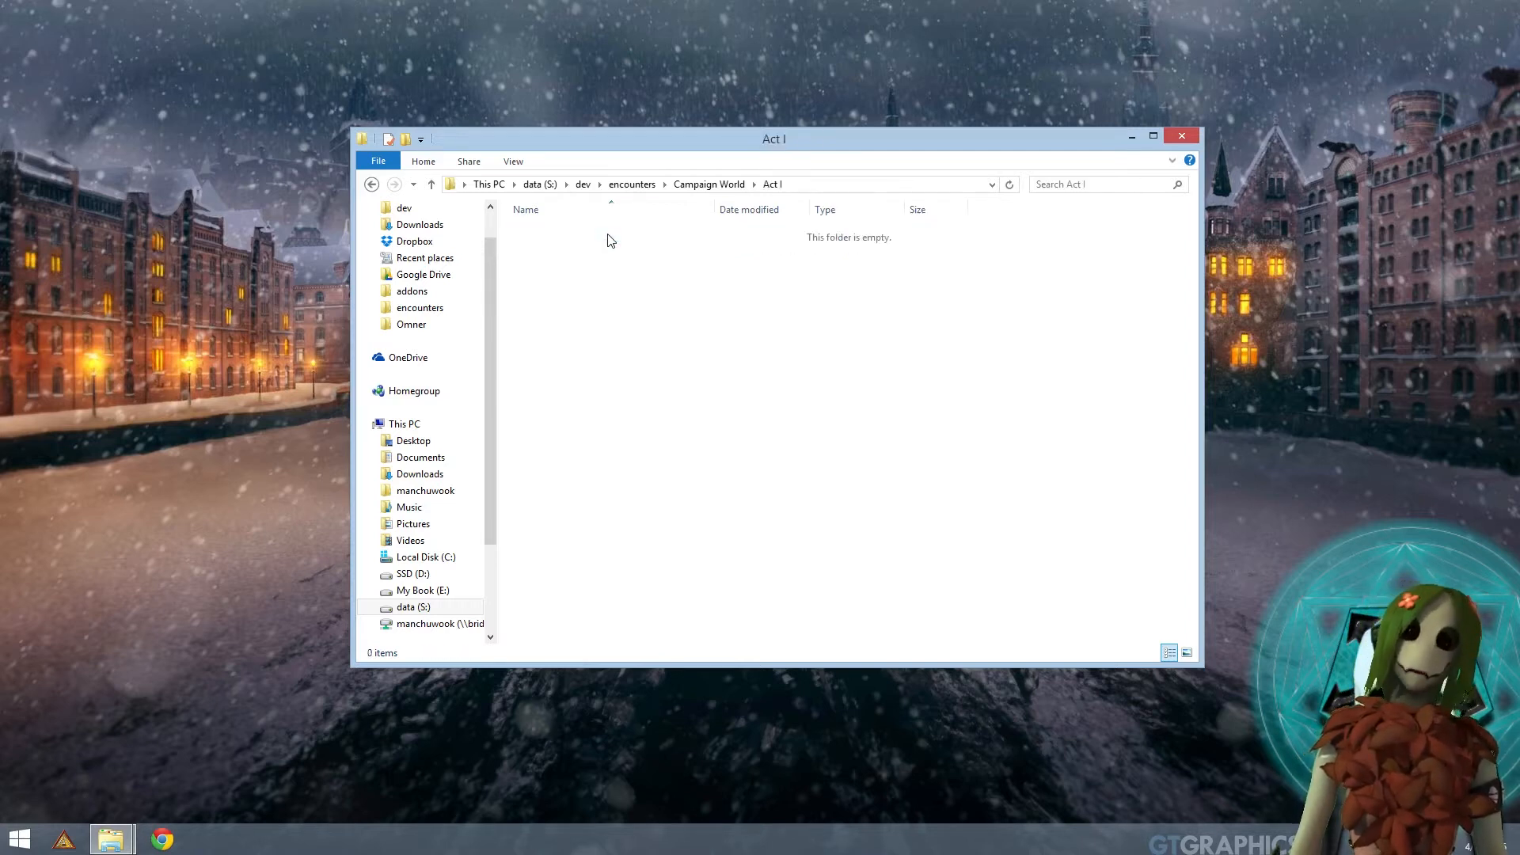
right_click(656, 290)
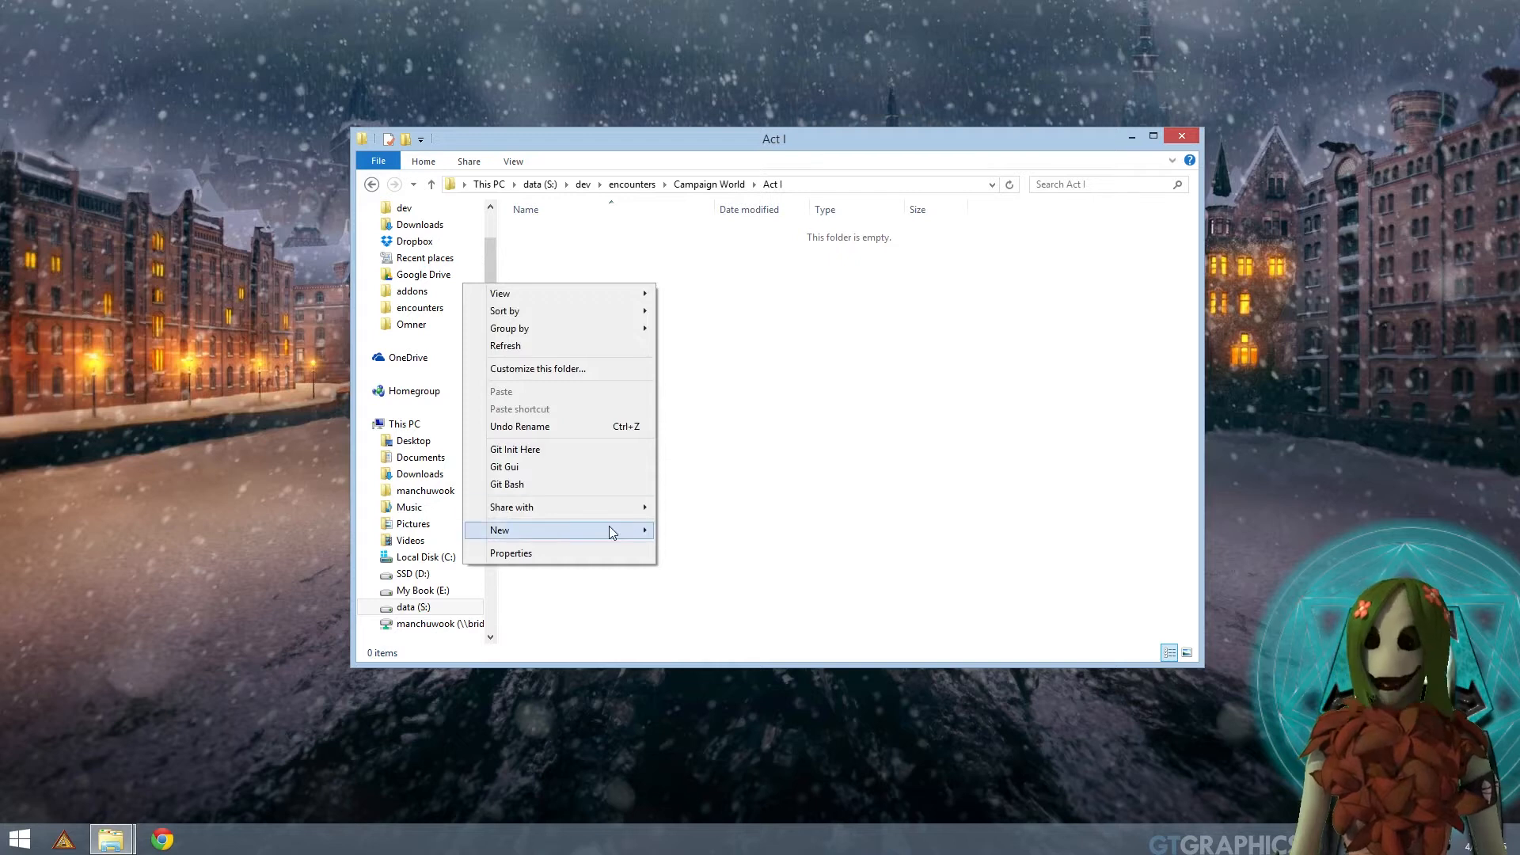
mouse_move(609, 526)
left_click(425, 533)
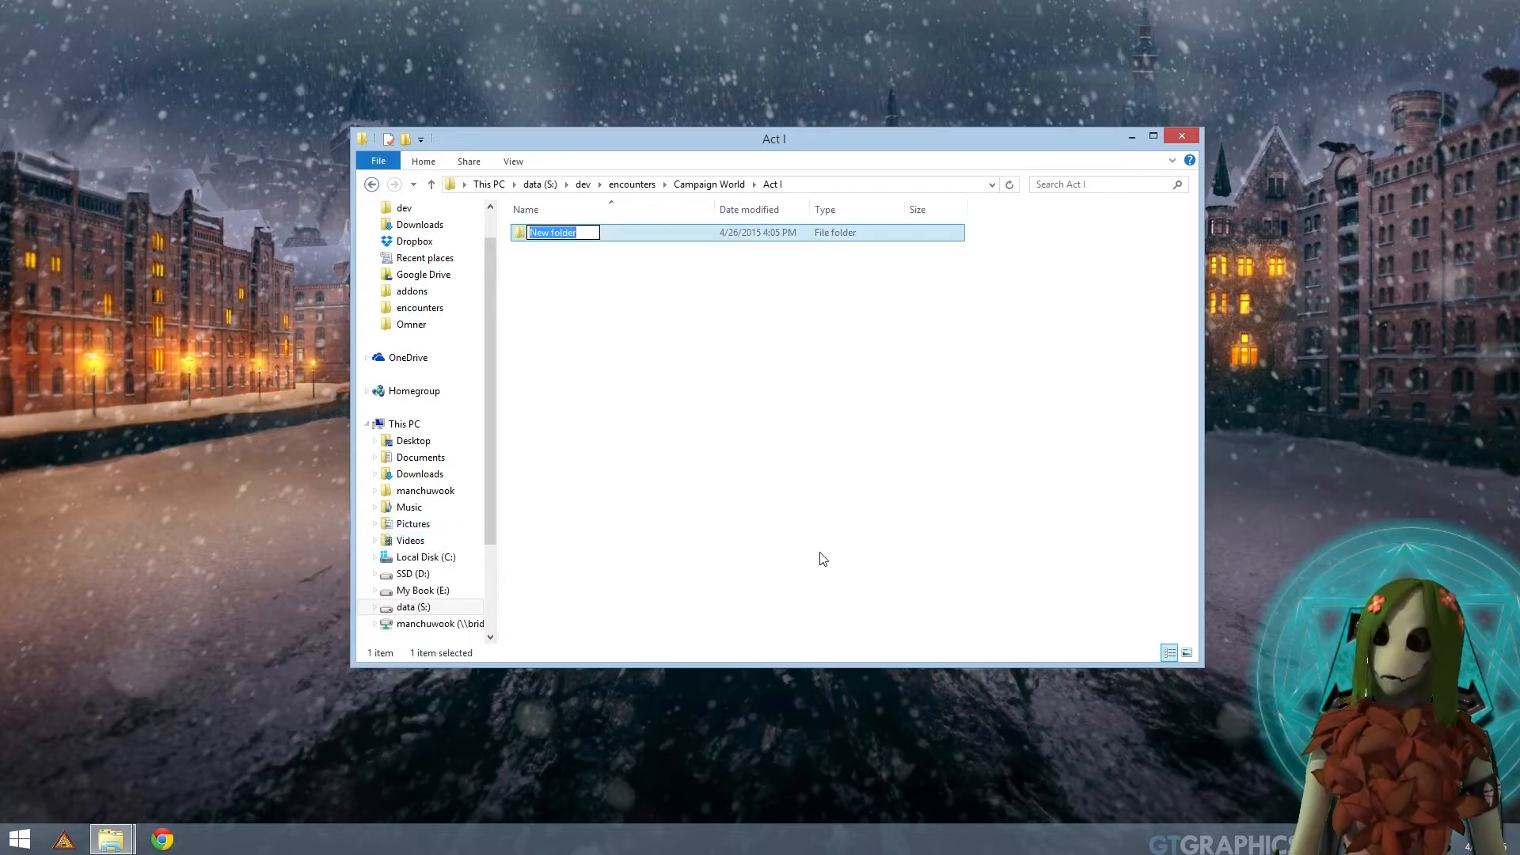
type("Ep")
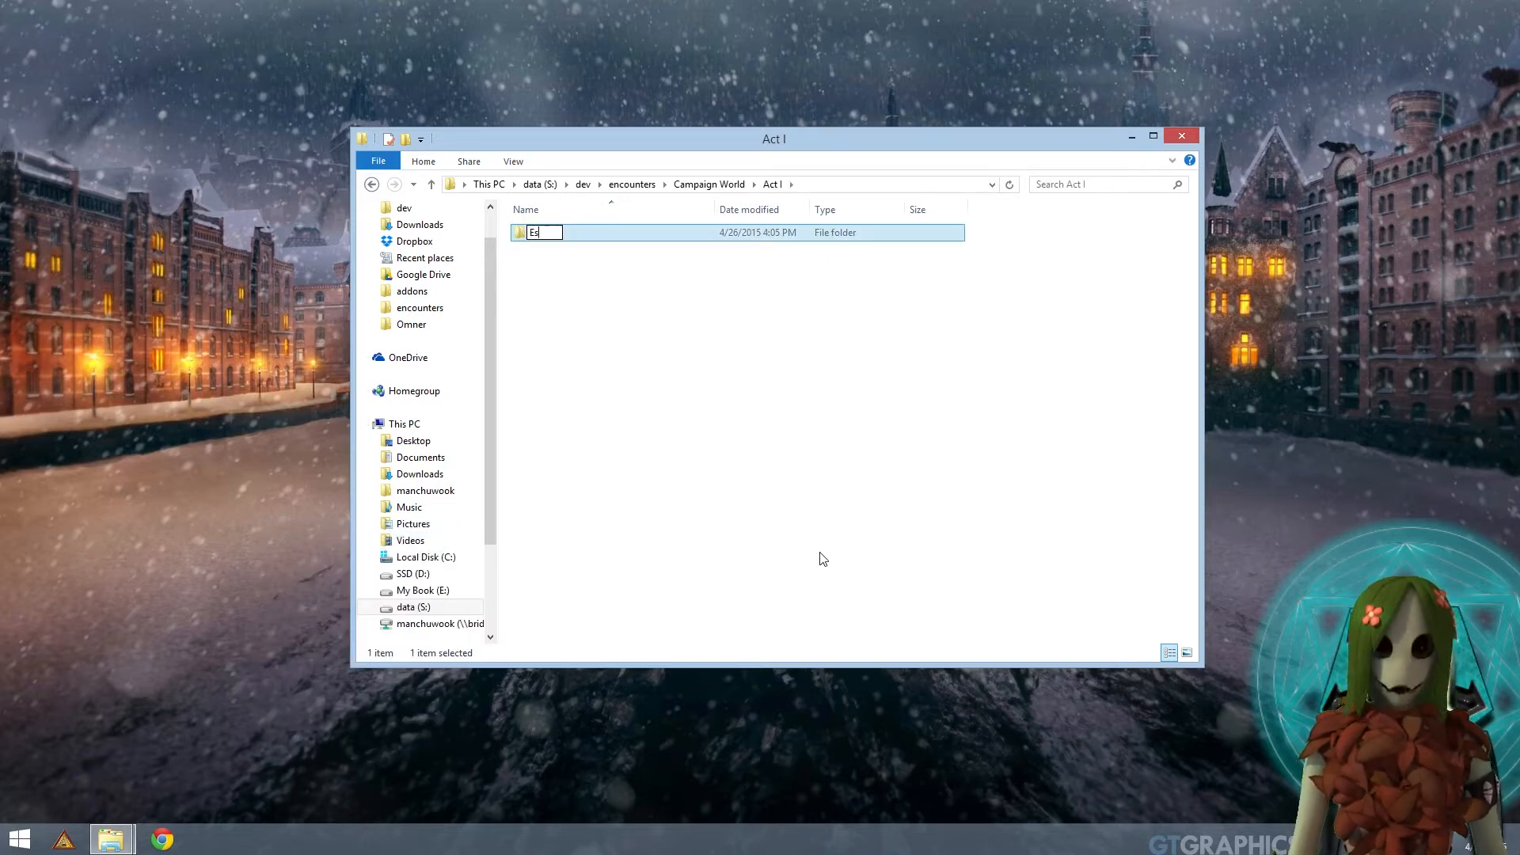
type("isod")
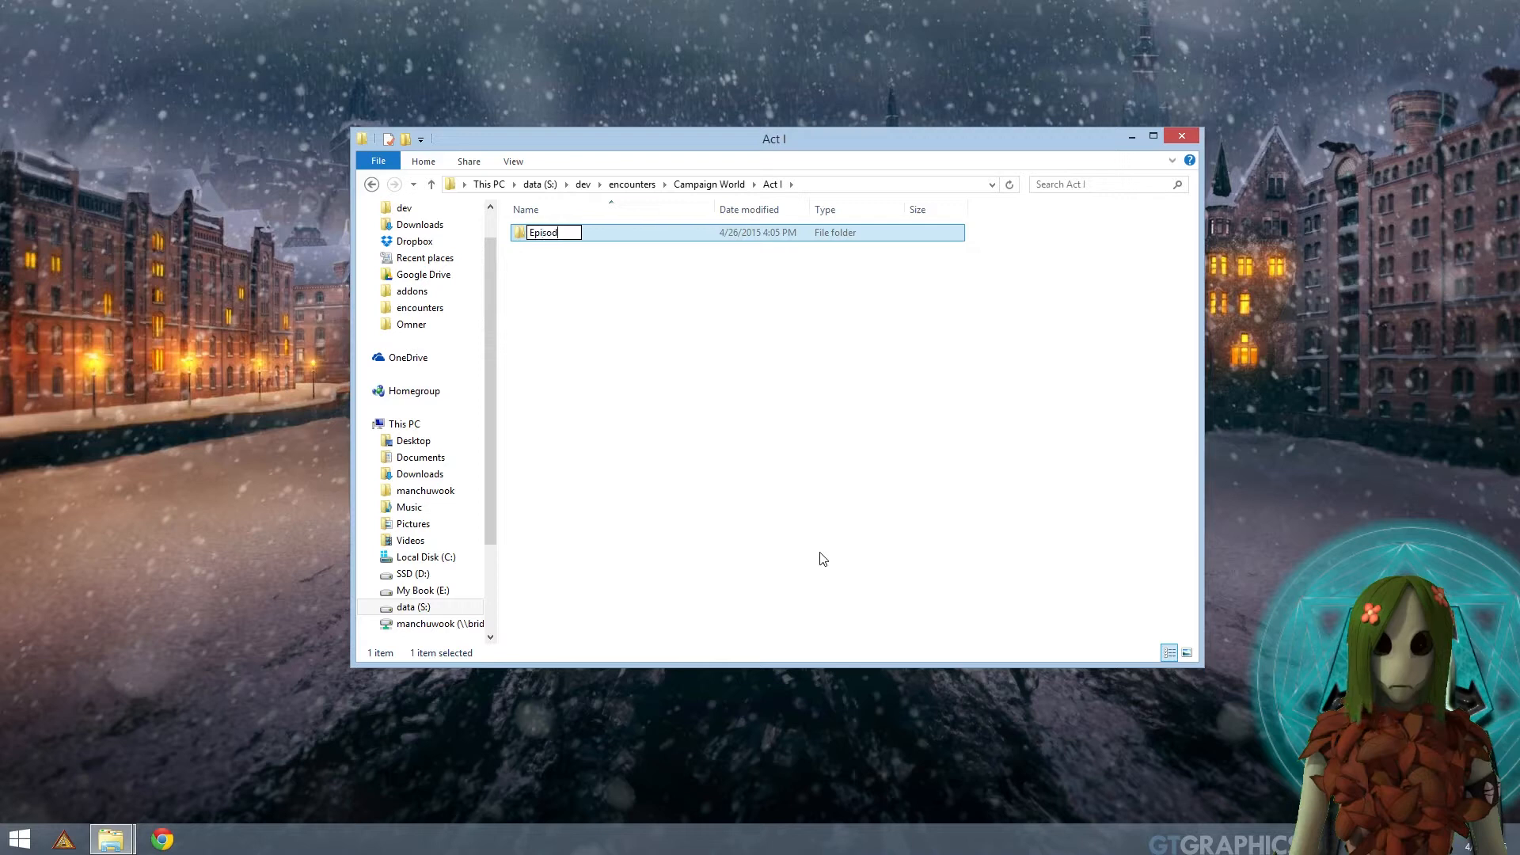
type("e I")
key("Return")
Step: Create another subfolder named Episode II in the Act I folder
right_click(740, 398)
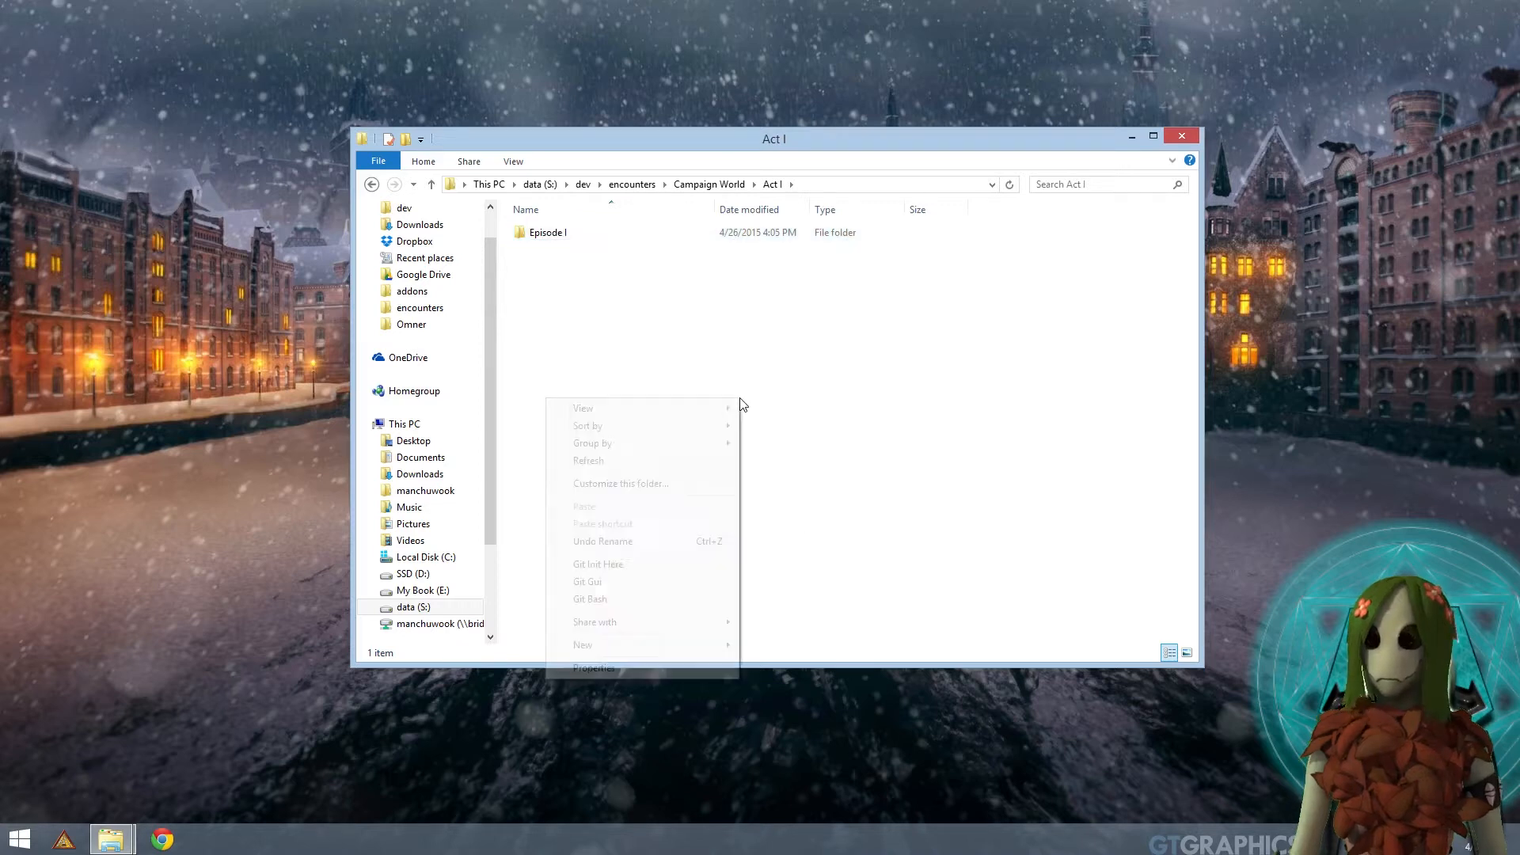
mouse_move(697, 643)
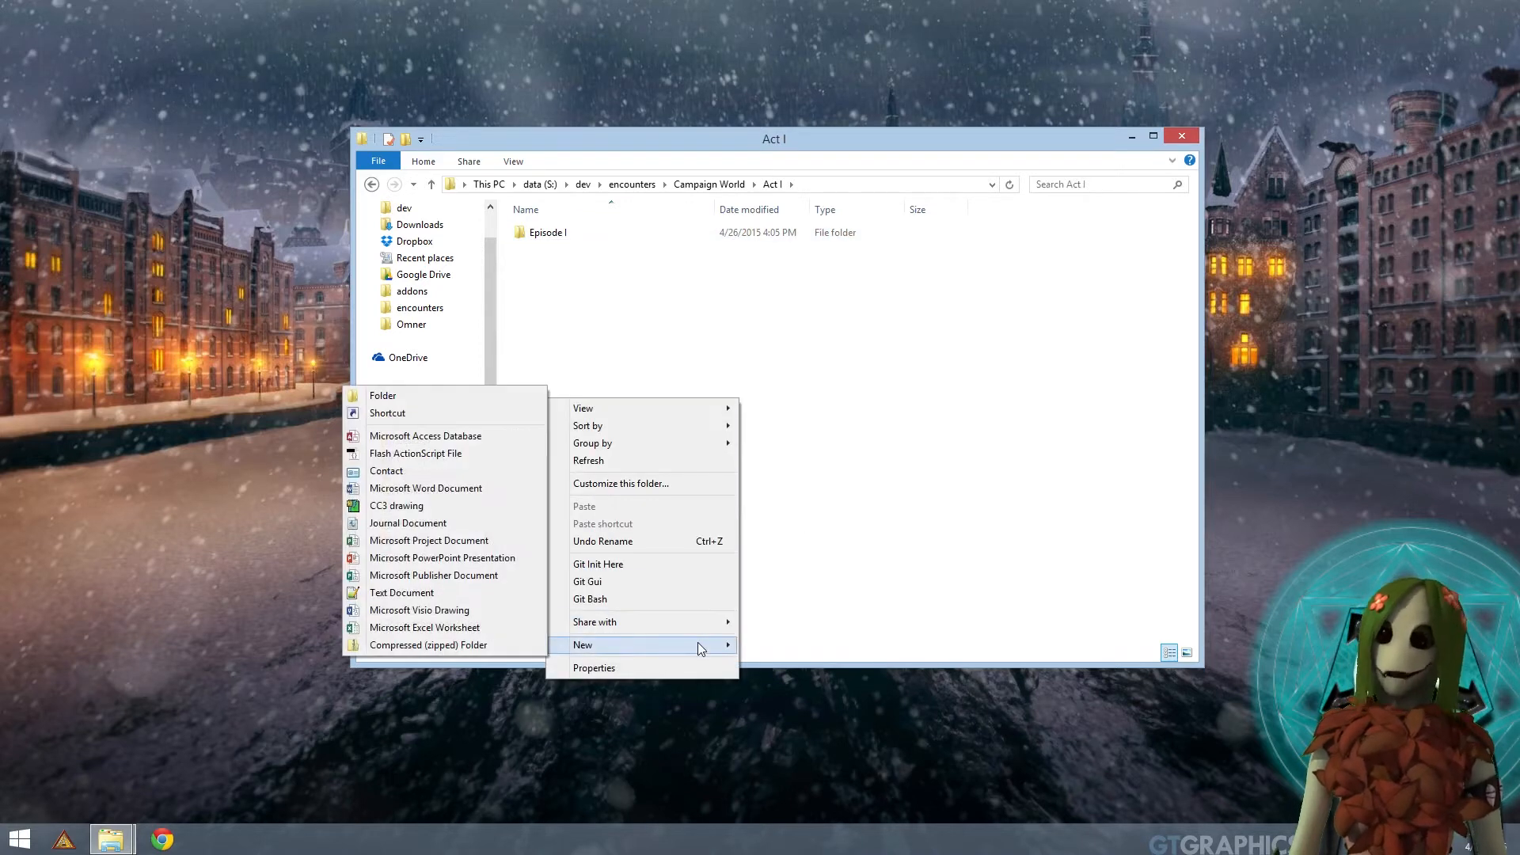
left_click(507, 396)
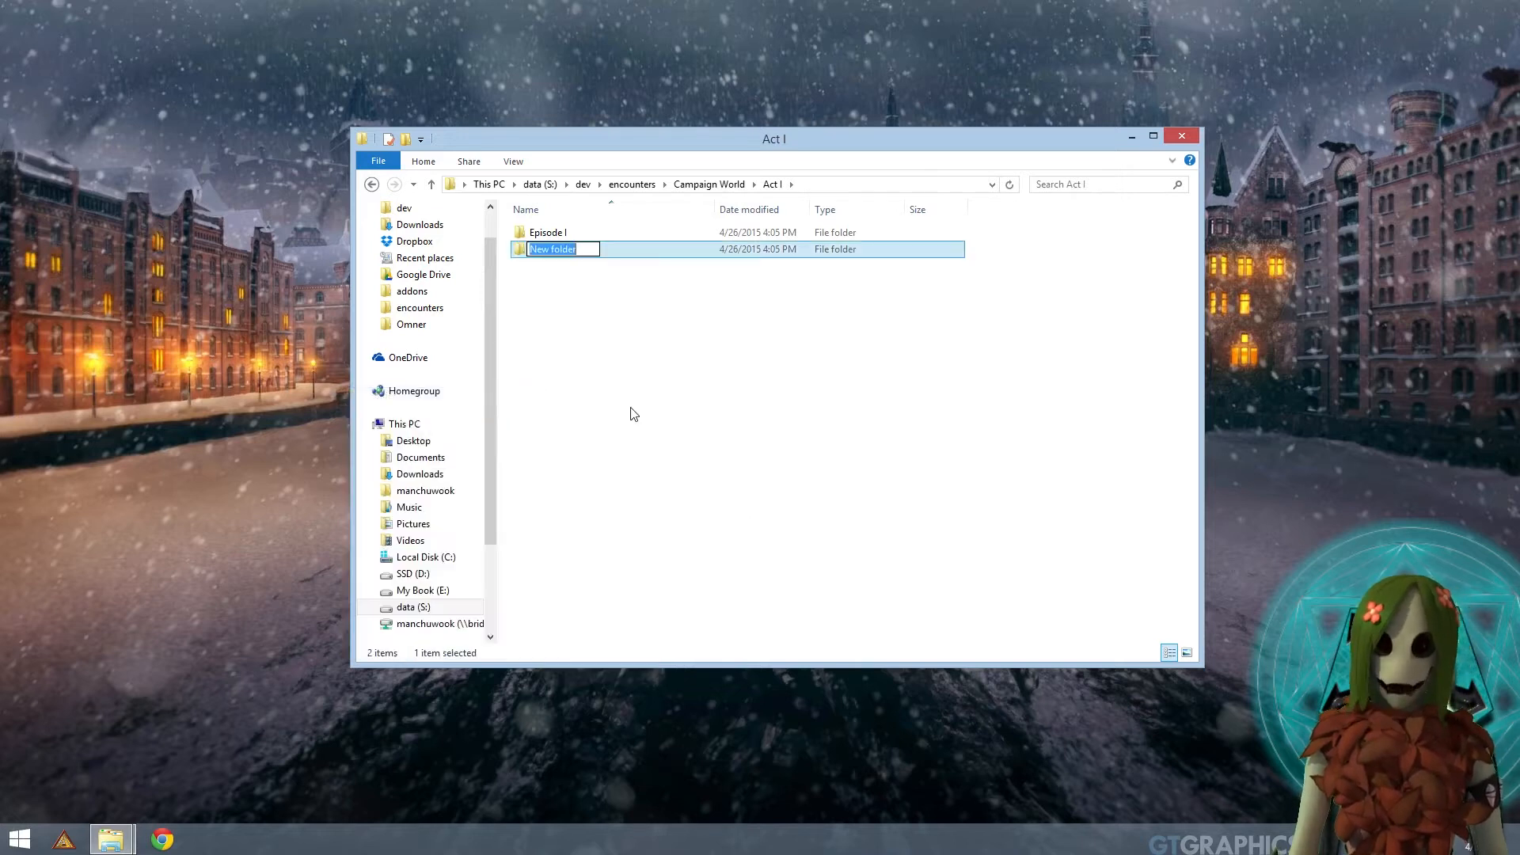
type("Episo")
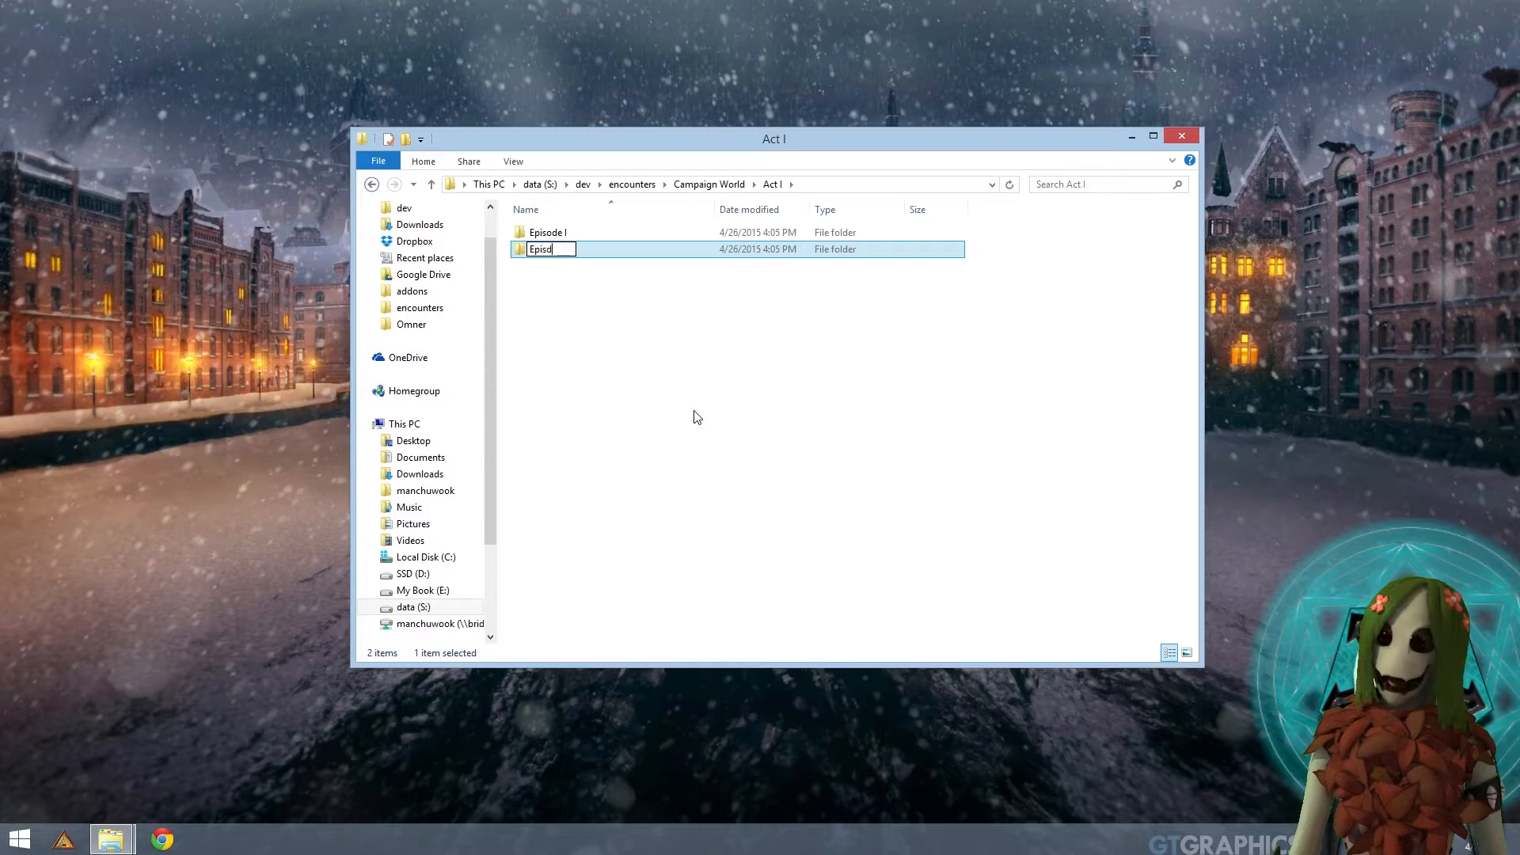
type("de II")
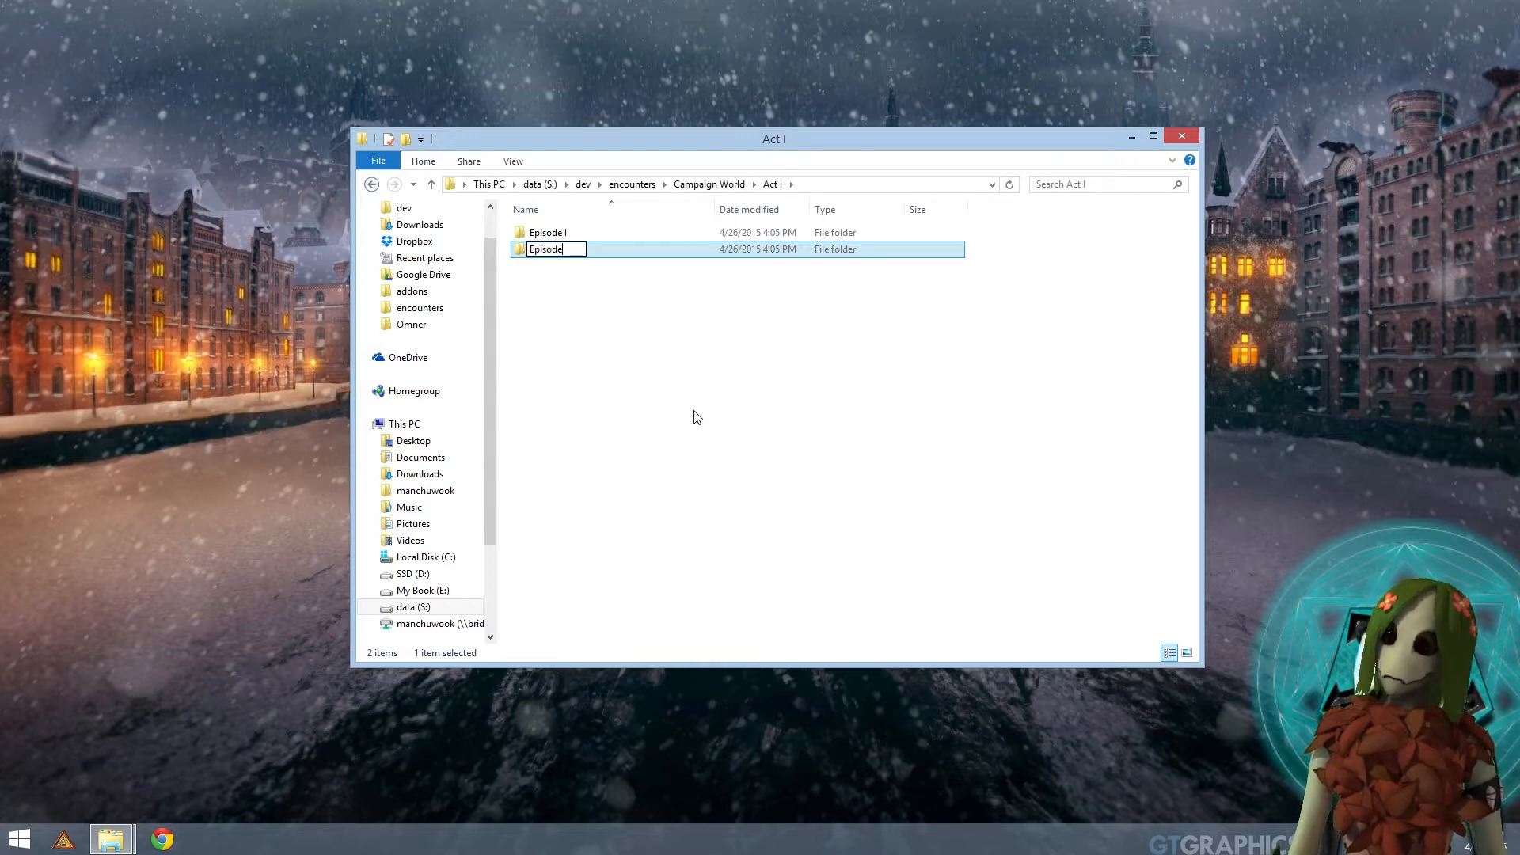
key("Return")
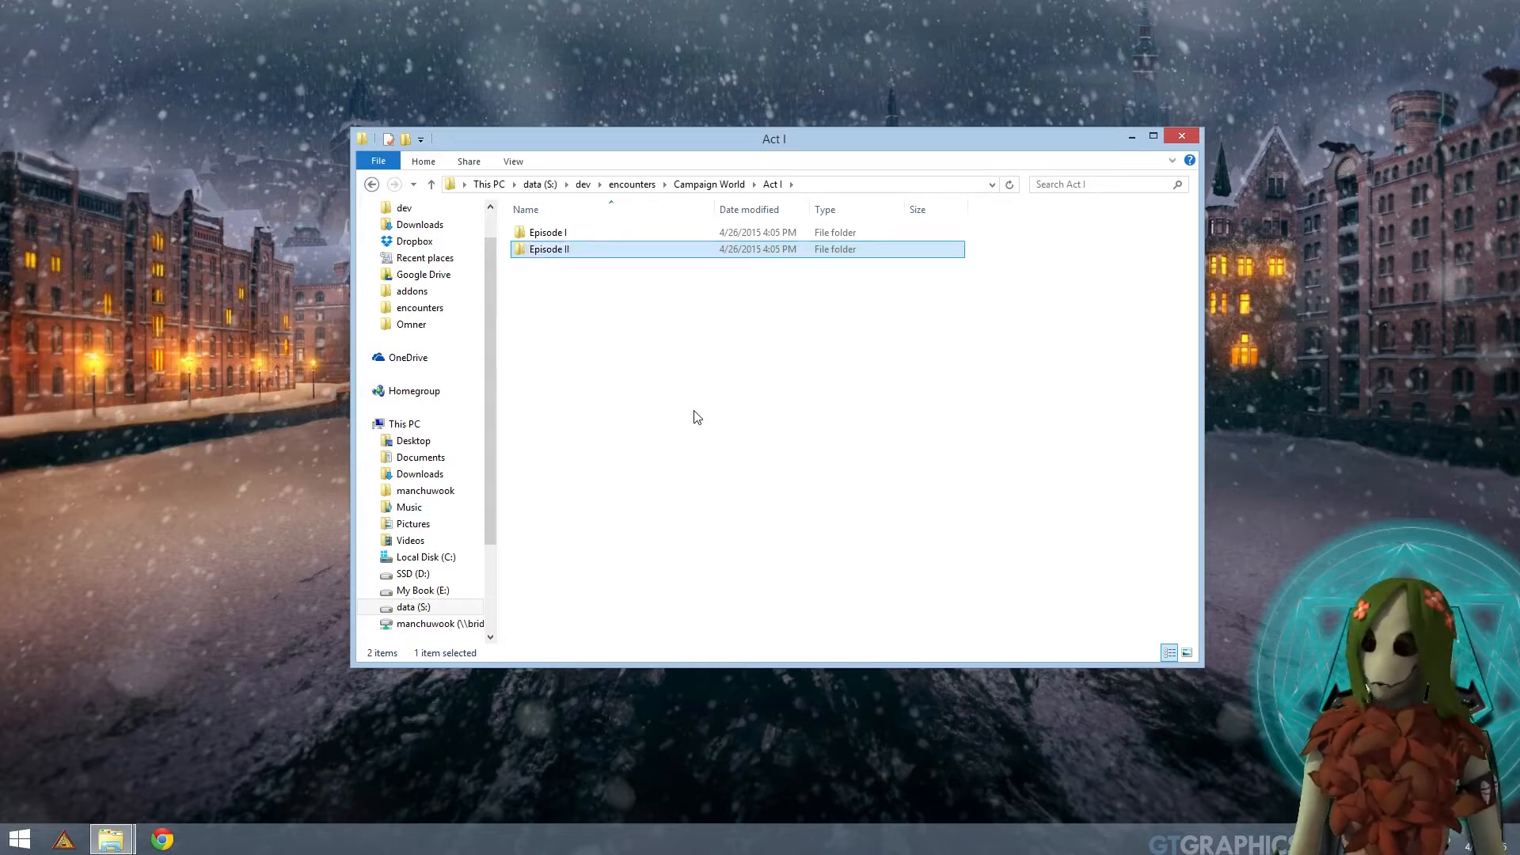
Step: Create a third subfolder named Episode III in the Act I folder, and open the Episode I folder
left_click(654, 310)
right_click(664, 346)
mouse_move(608, 592)
left_click(340, 591)
type("Epis")
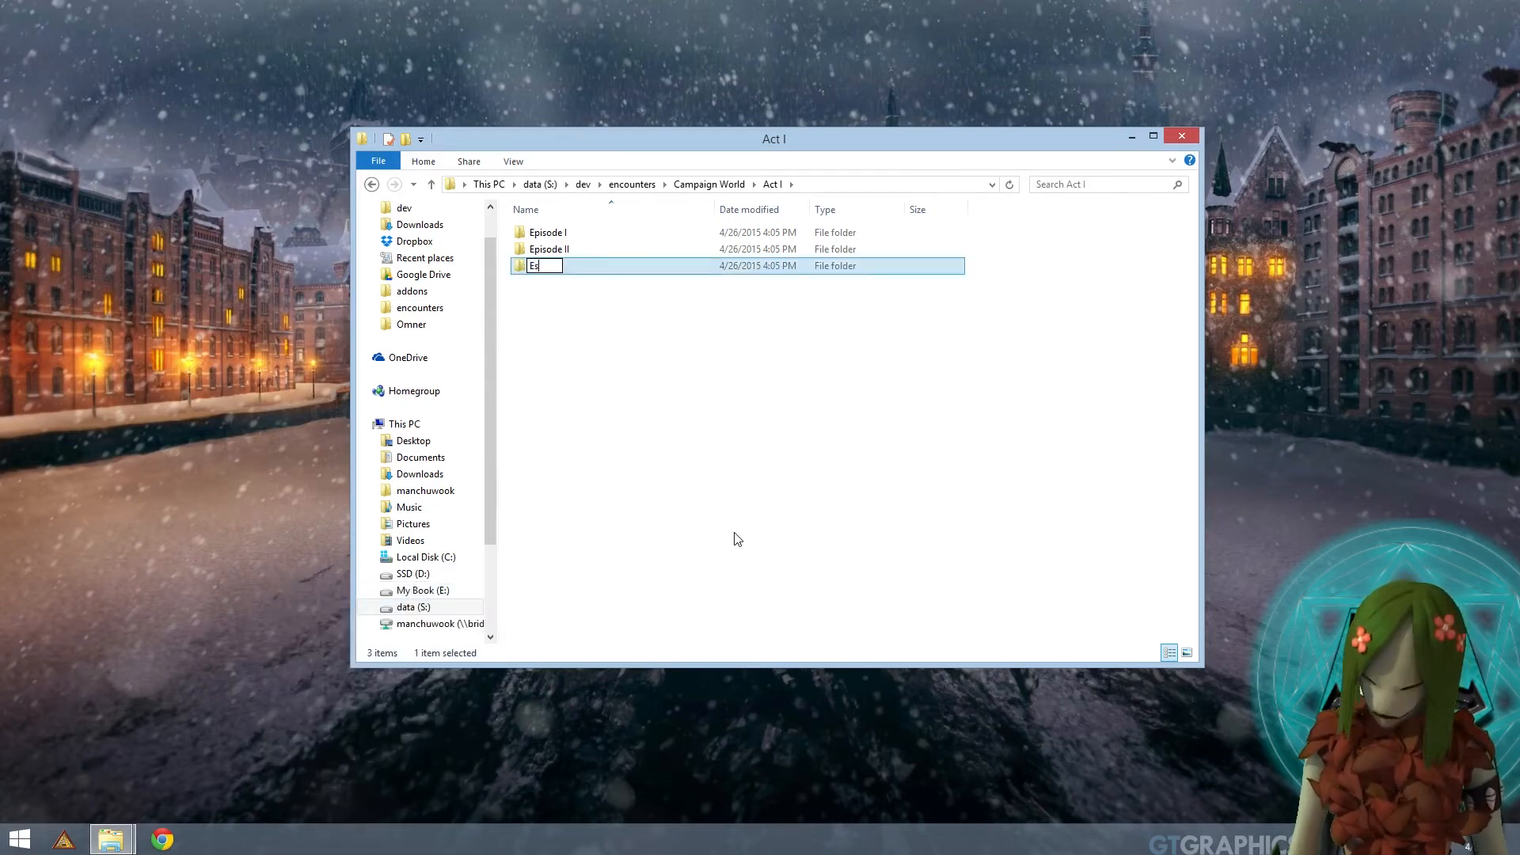
type("ode")
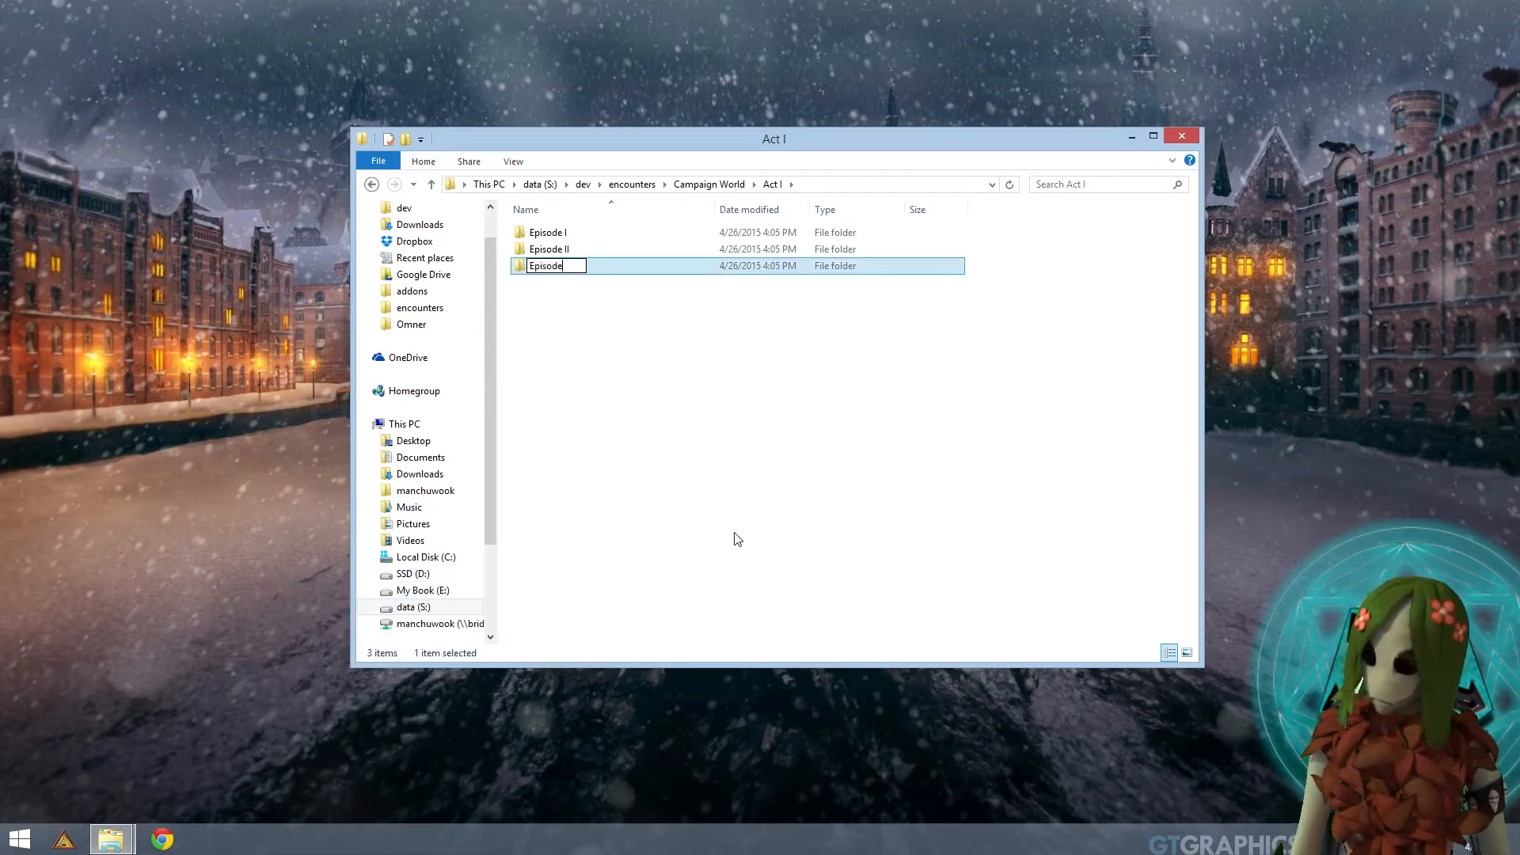
type(" III")
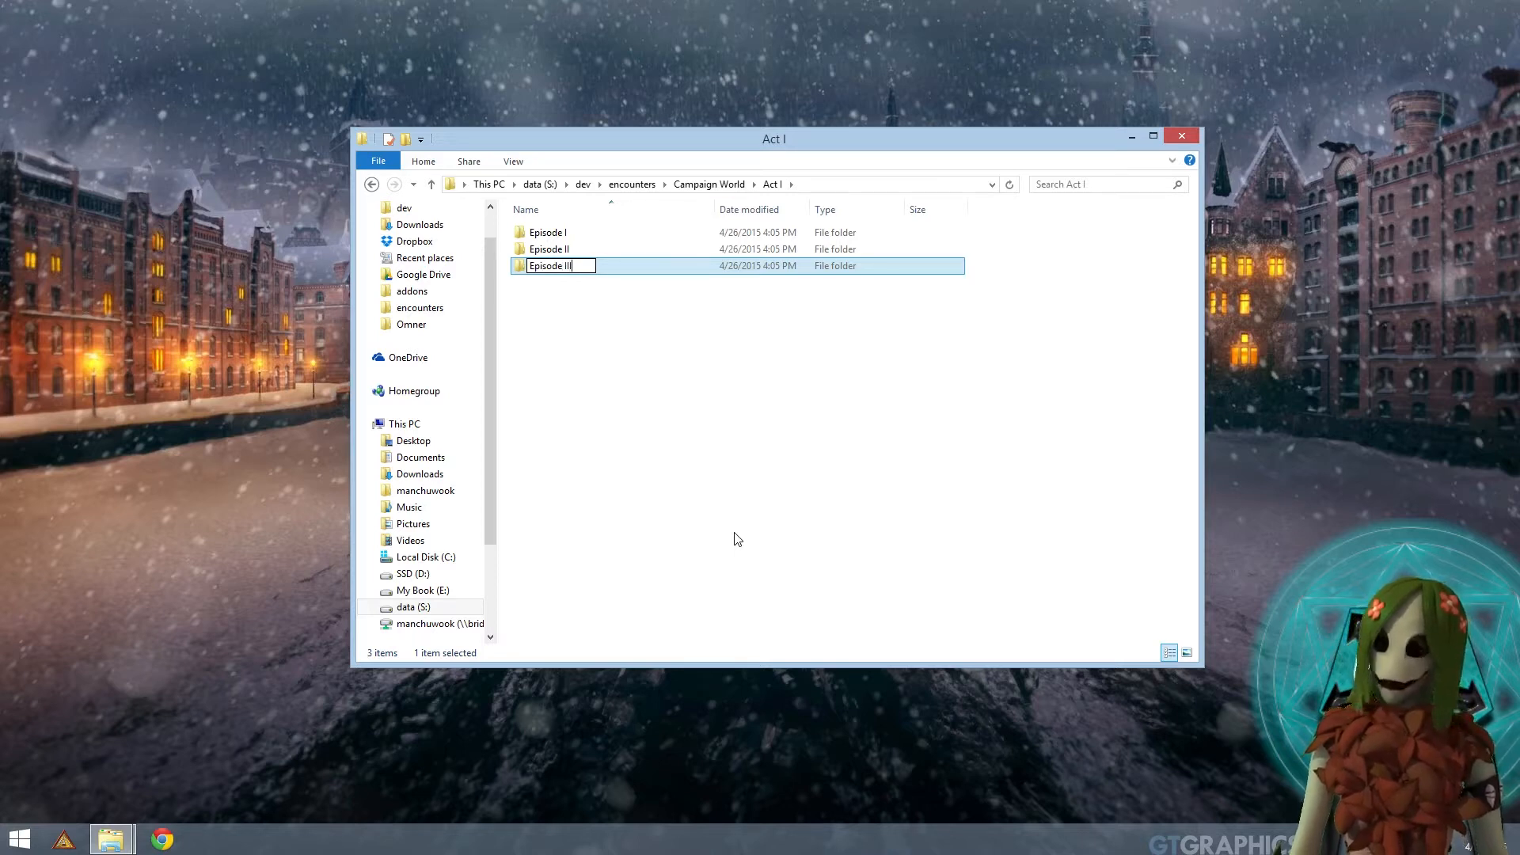
key("Return")
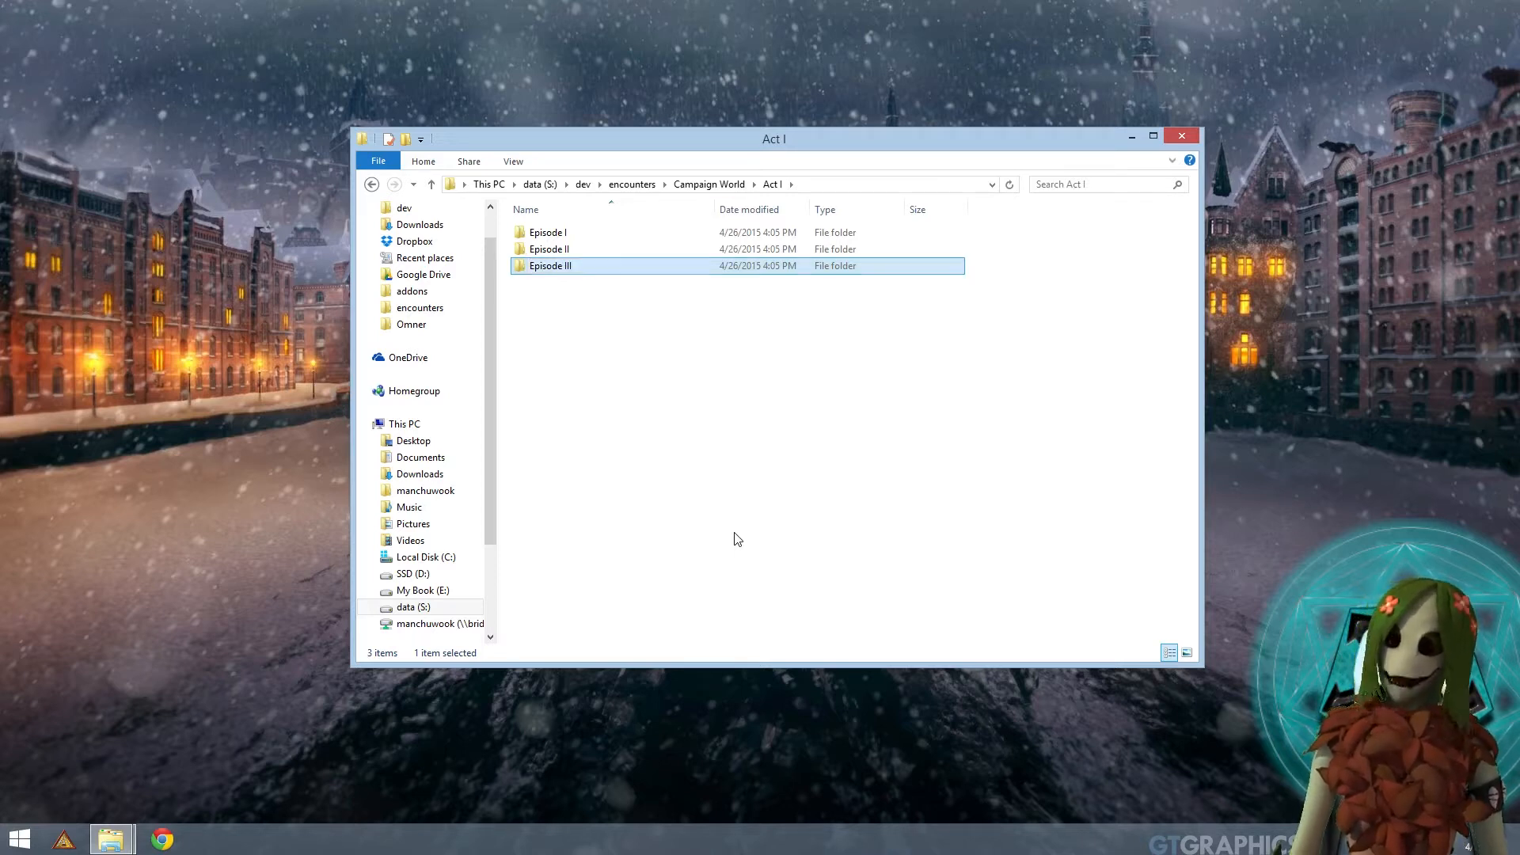
double_click(587, 240)
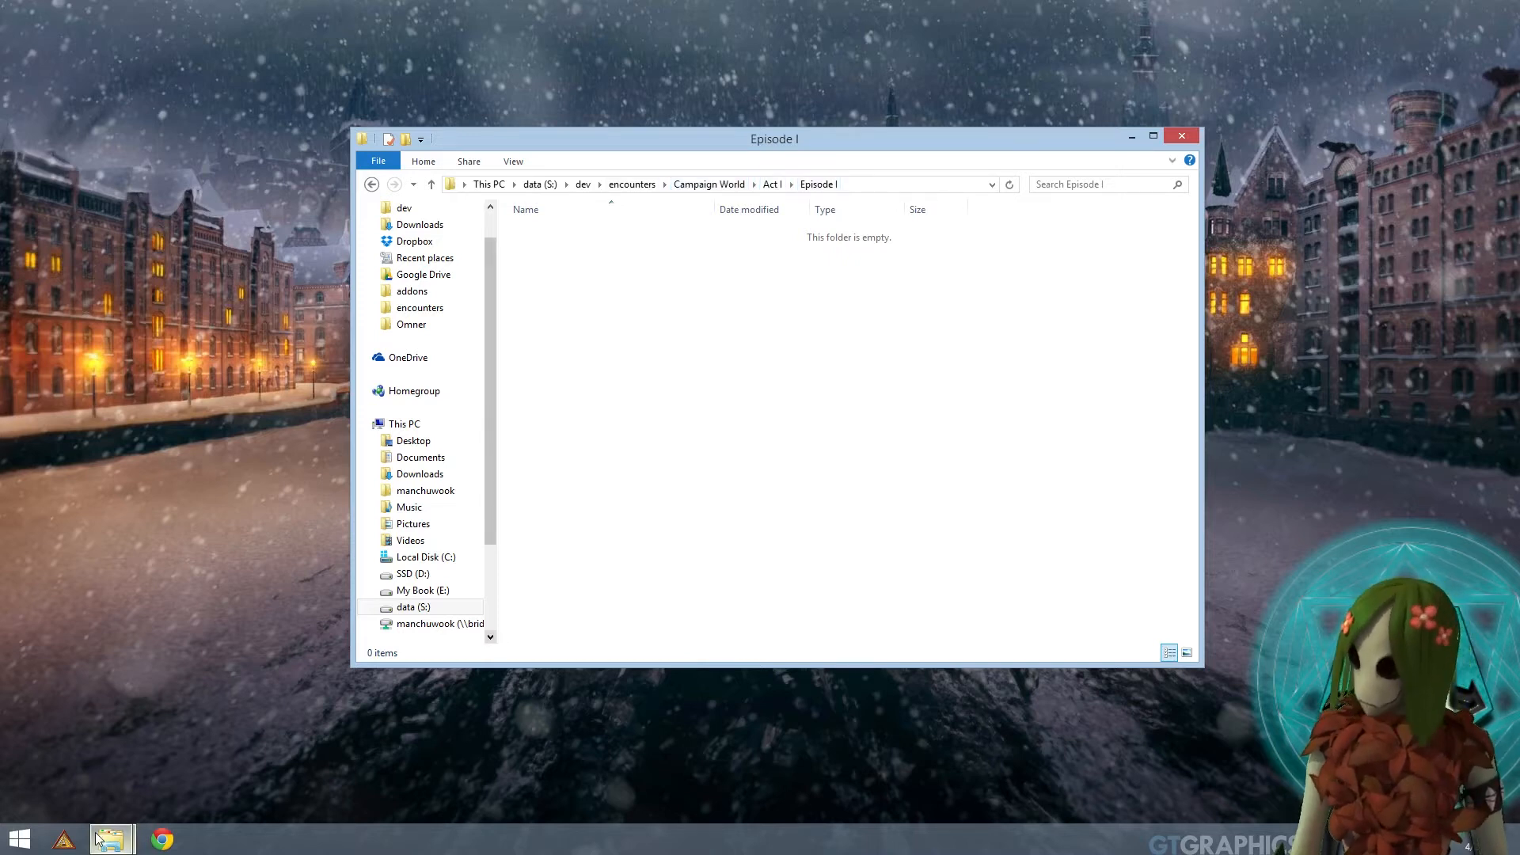
Step: Switch to Hero Lab and load the Pathfinder Roleplaying Game system
mouse_move(125, 845)
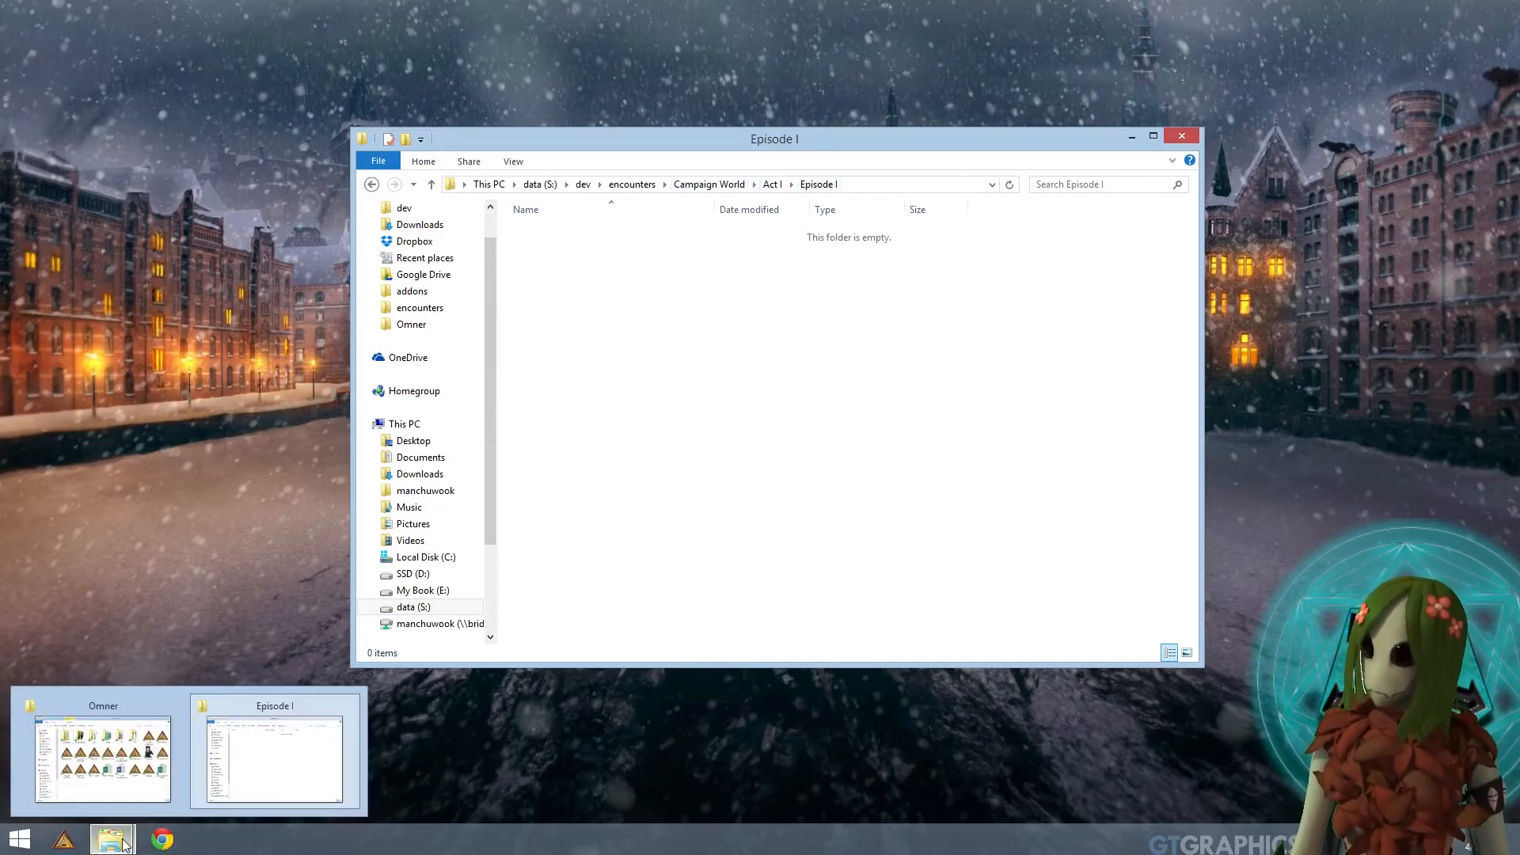
left_click(63, 842)
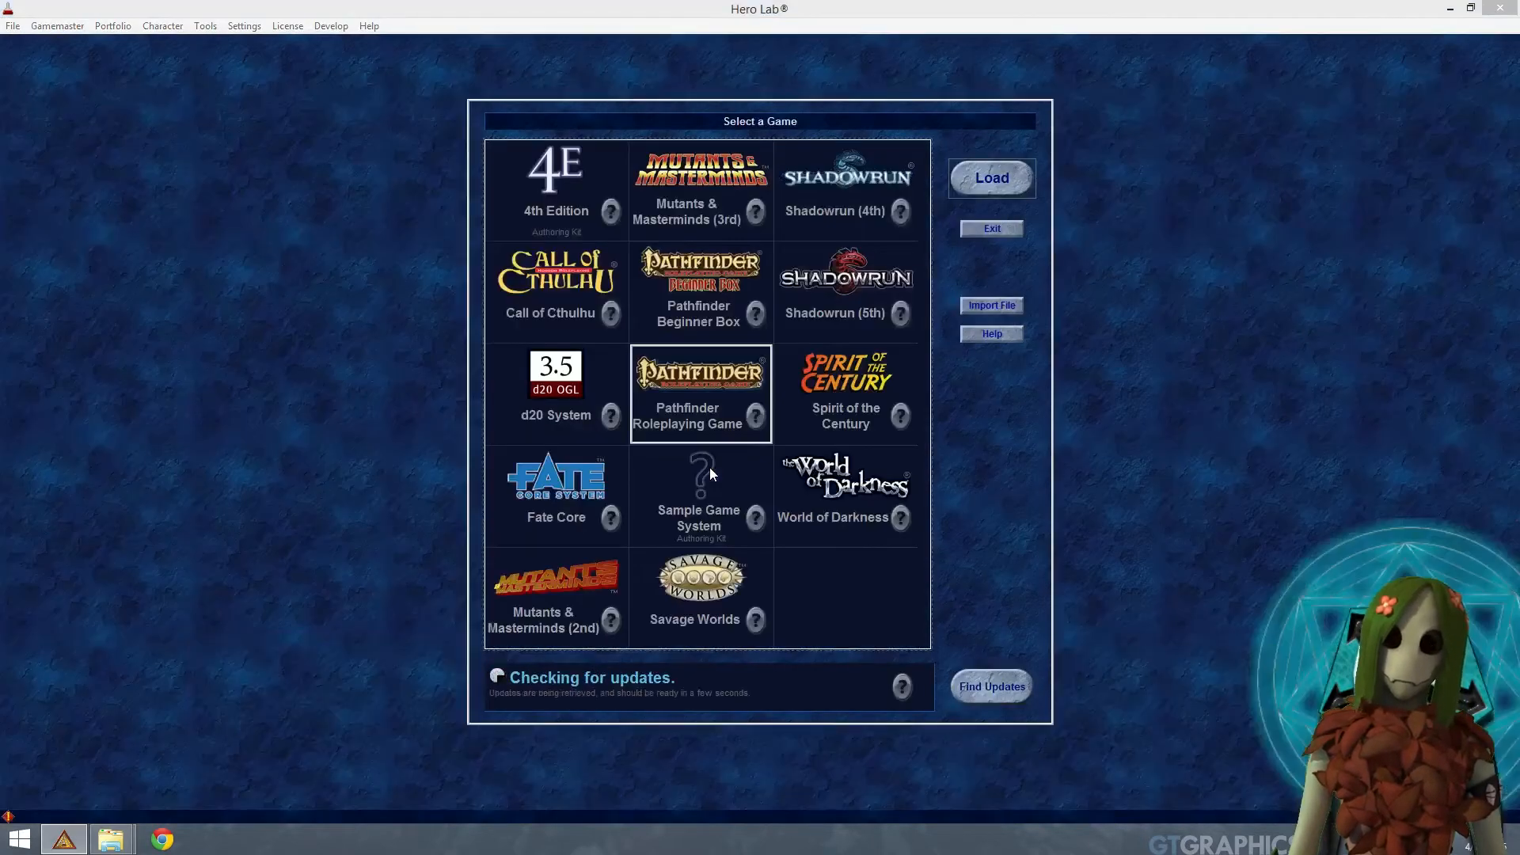
double_click(701, 389)
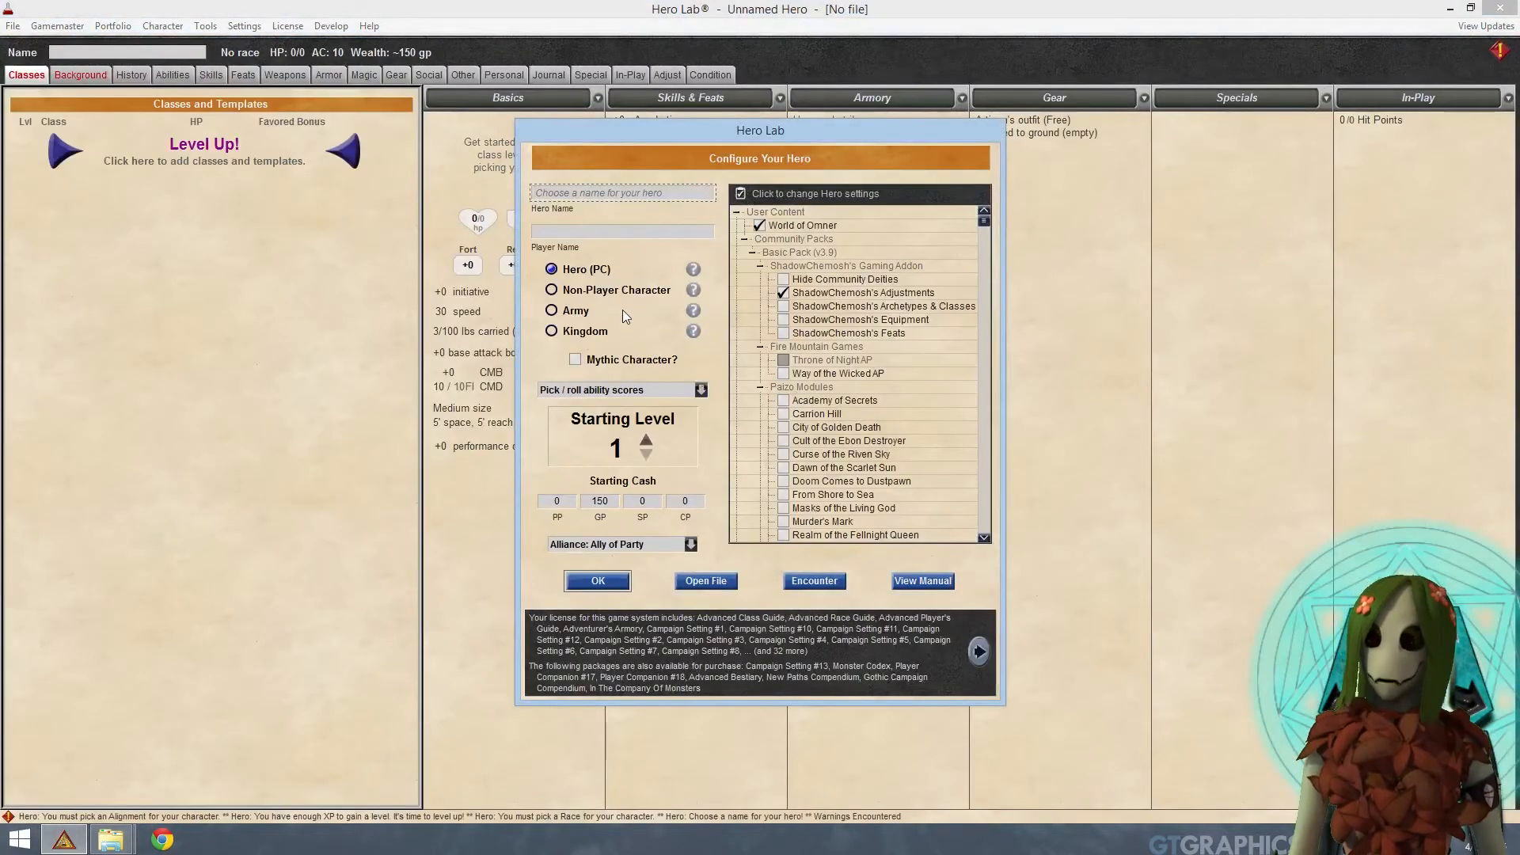
Step: Configure the new hero as a Non-Player Character and open the Encounter Builder
left_click(612, 290)
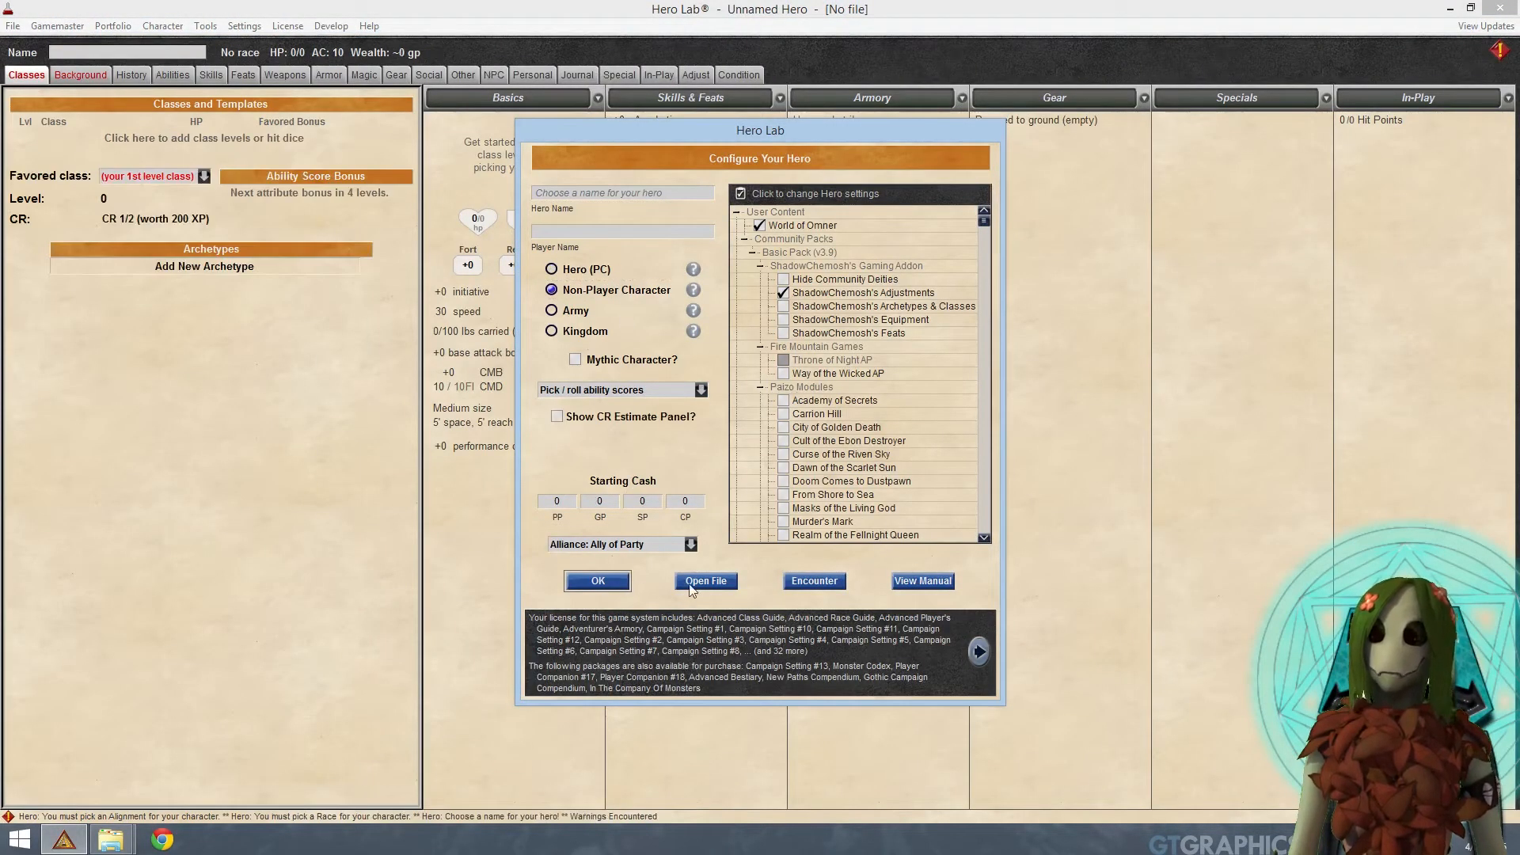
left_click(623, 584)
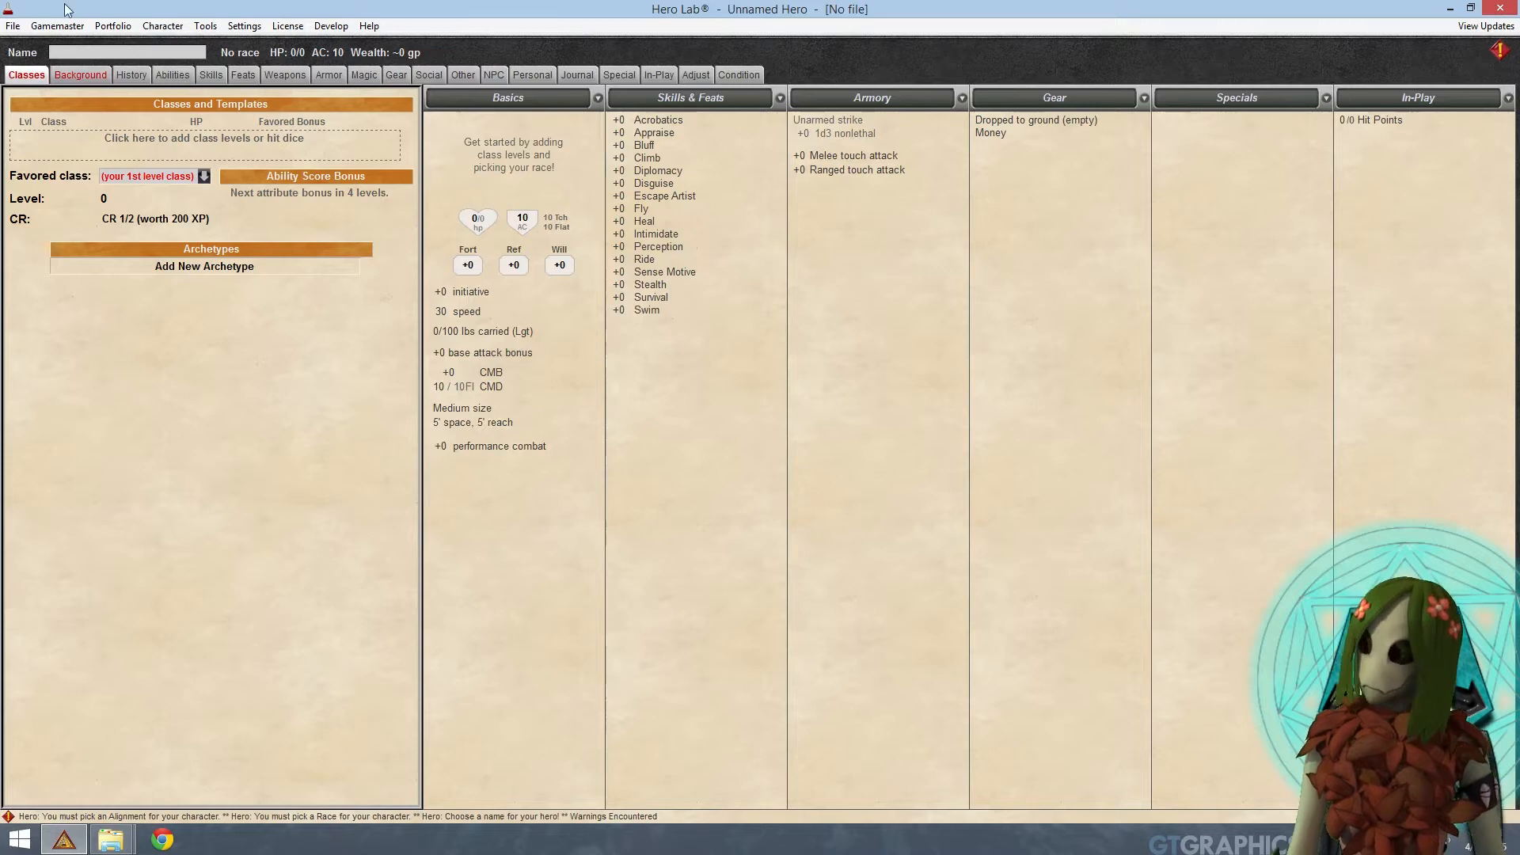
left_click(56, 29)
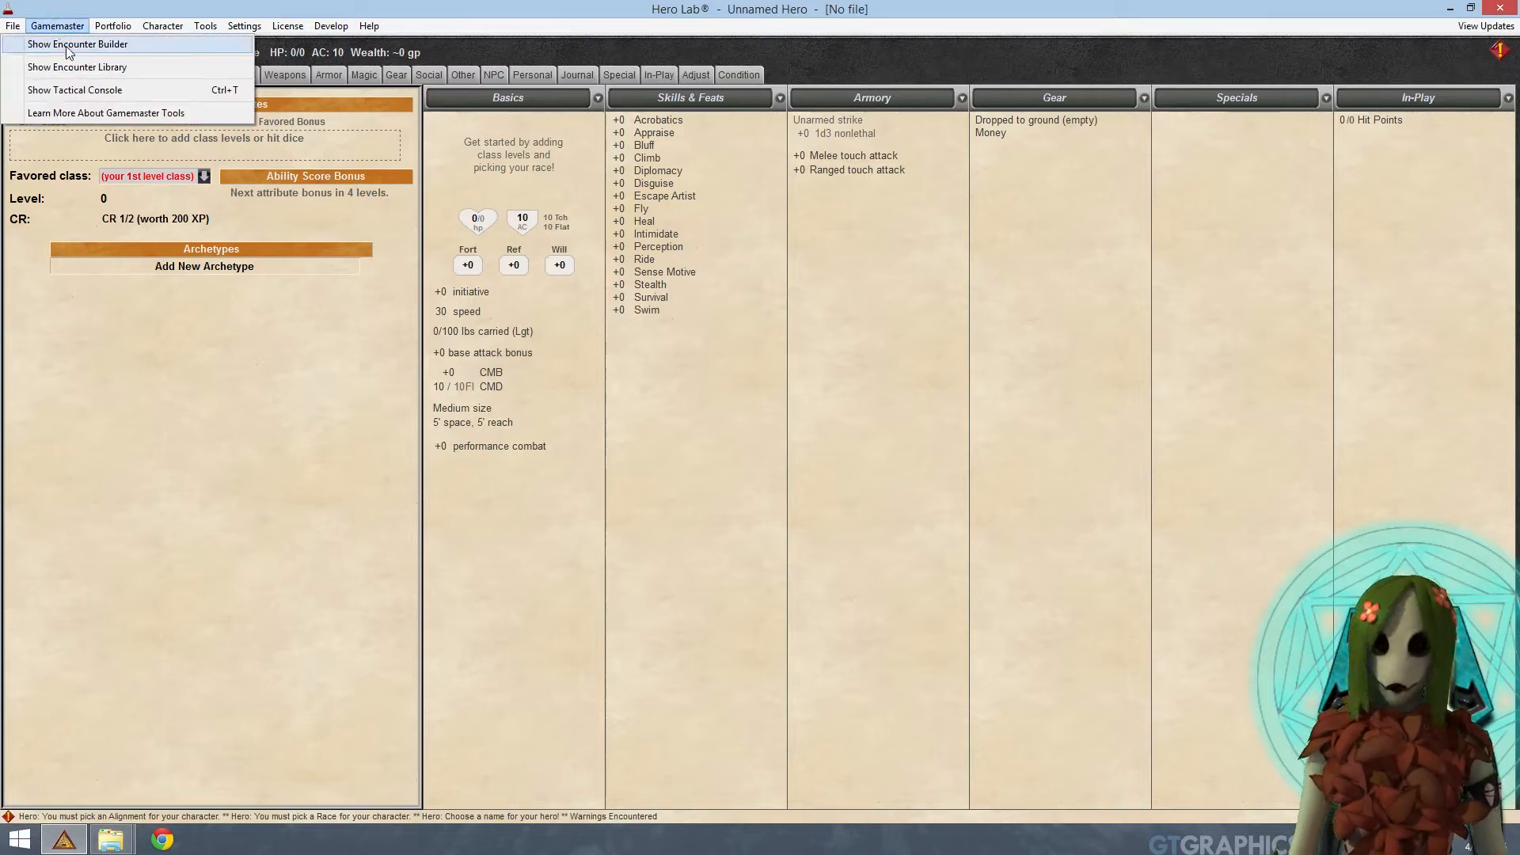
left_click(69, 45)
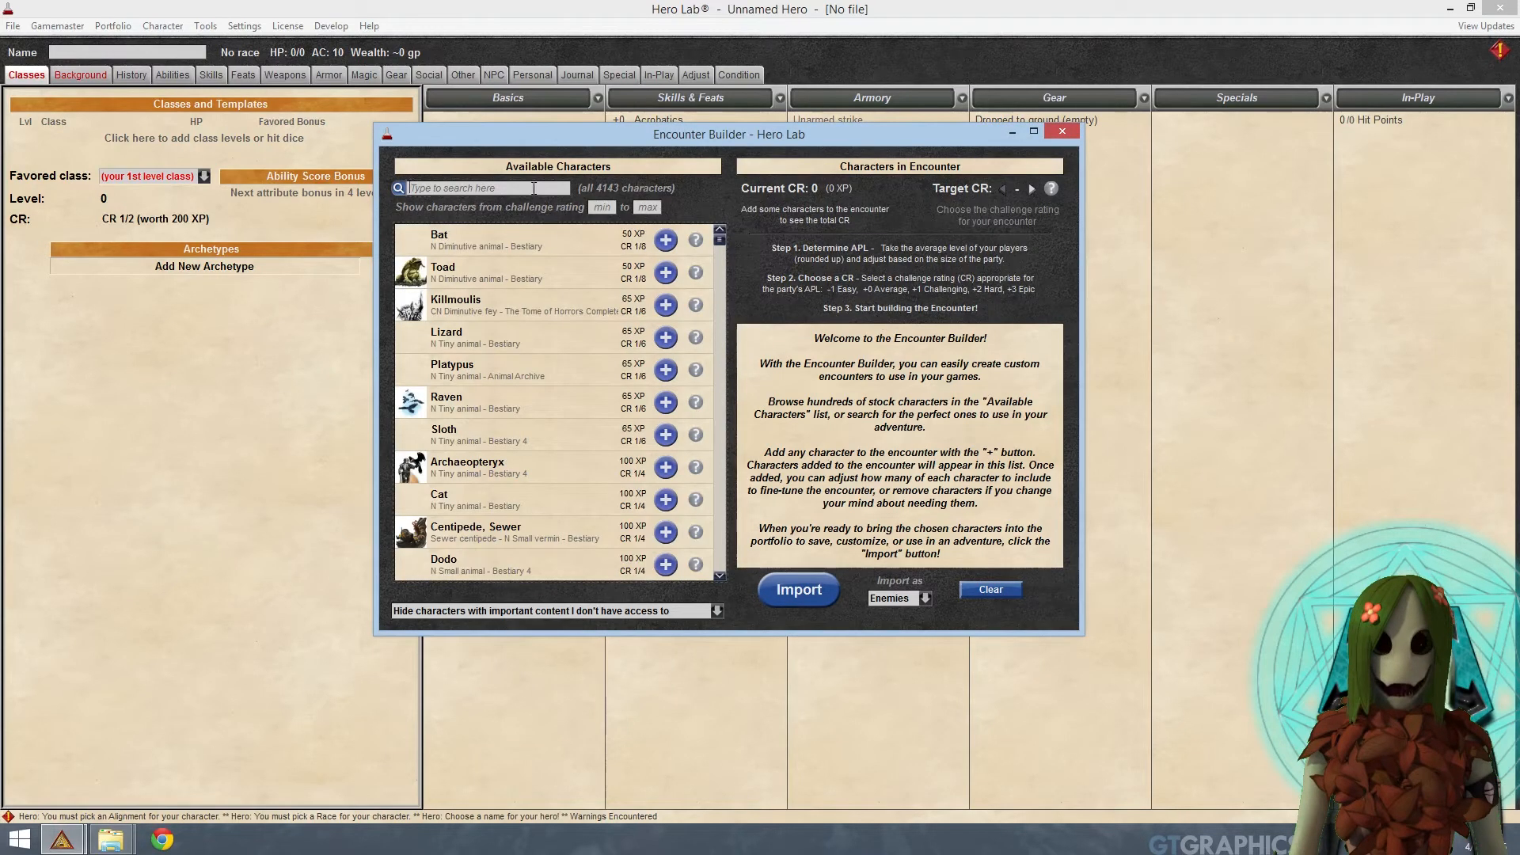
Step: Search the available characters for goblin and add six Goblins to the encounter
type("go")
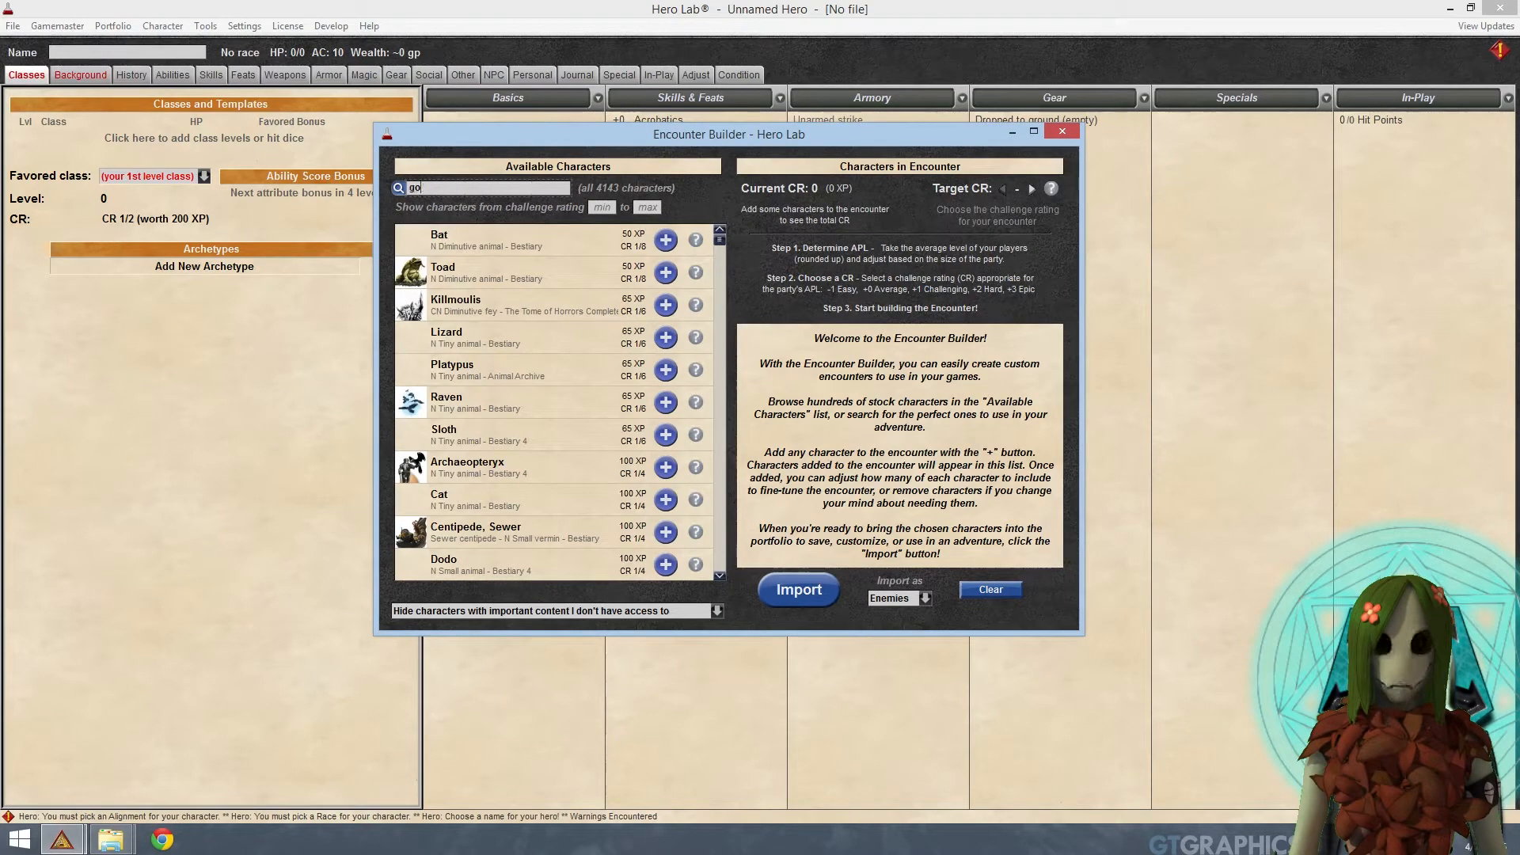
type("blin")
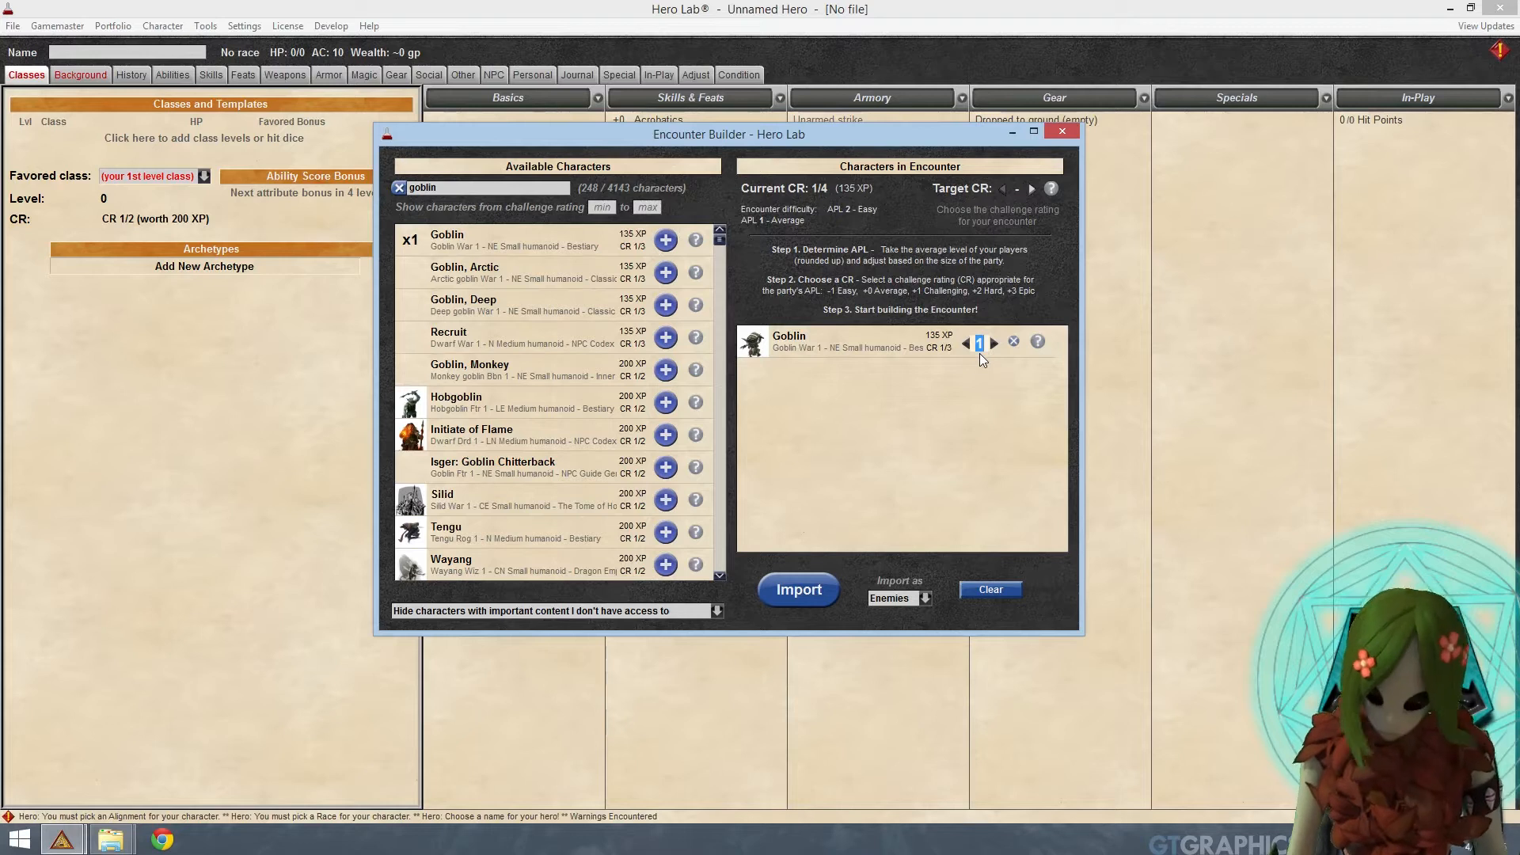
type("6")
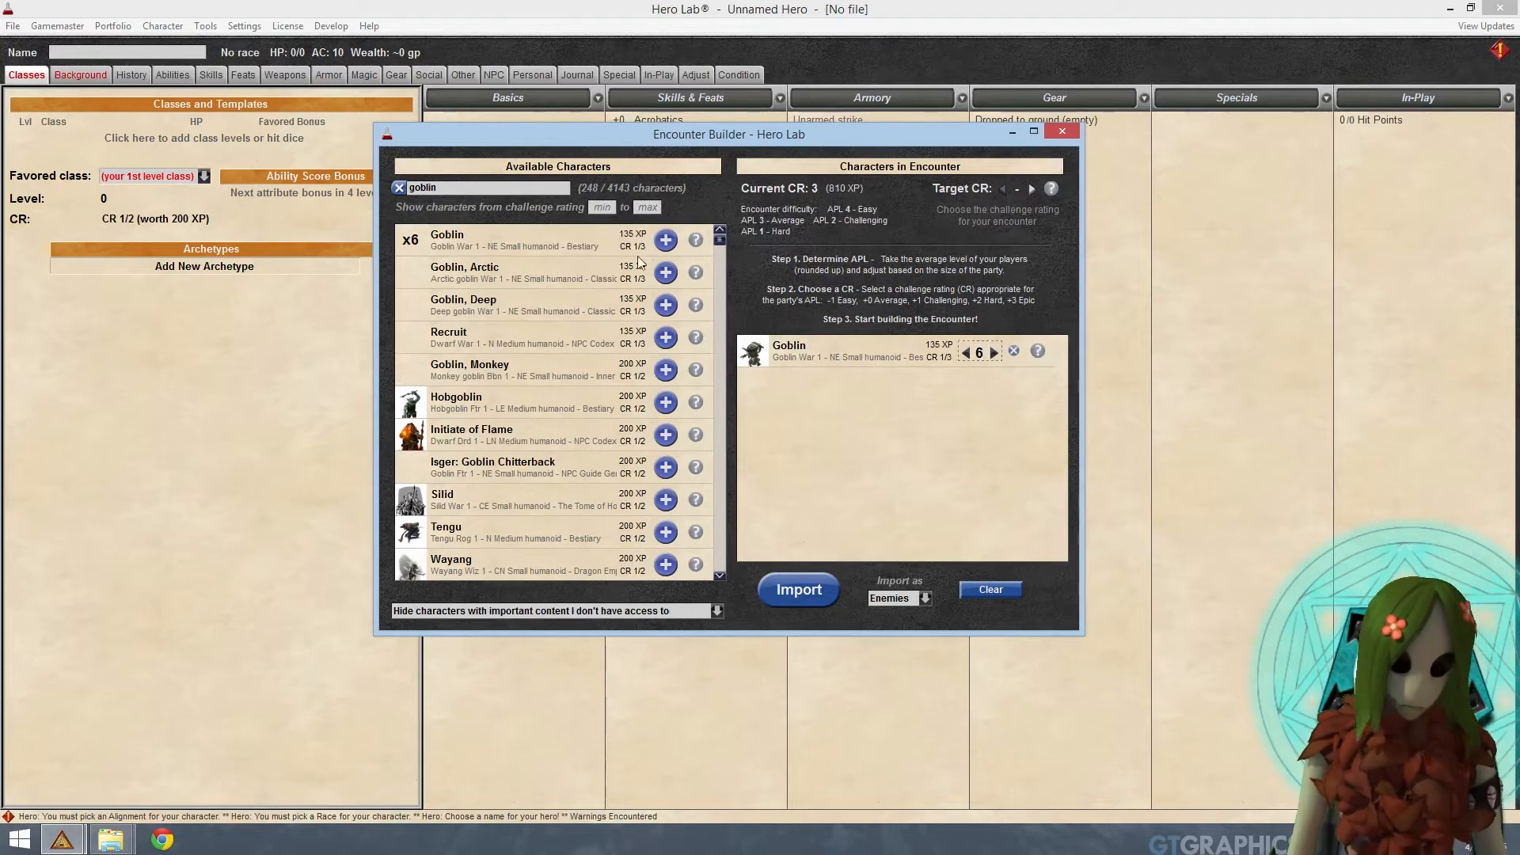
Step: Search the available characters for wolf and add three Wolves to the encounter
left_click(458, 187)
double_click(458, 187)
type("wol")
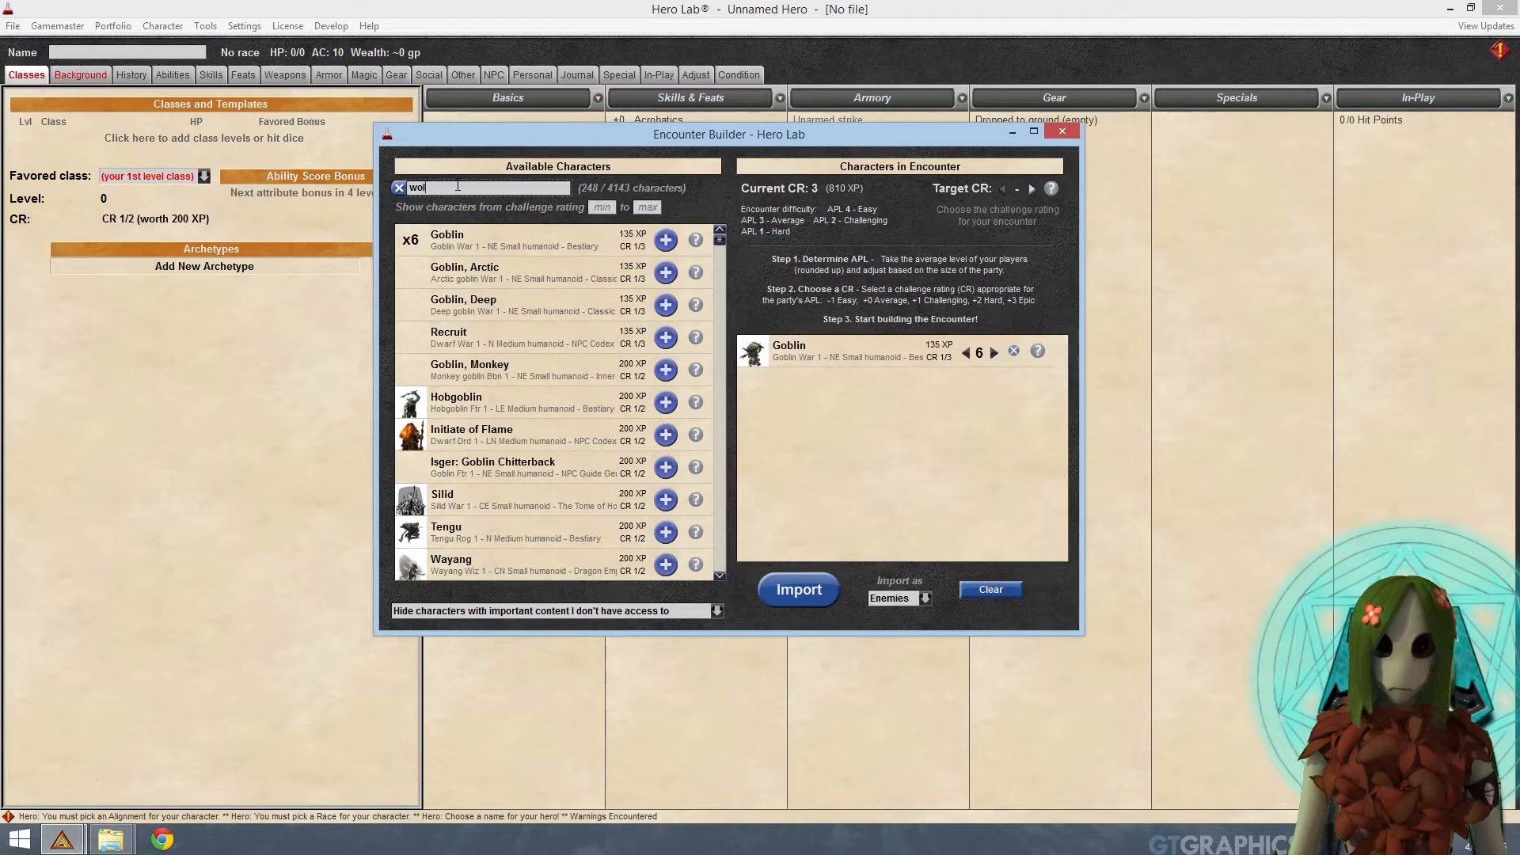
type("f")
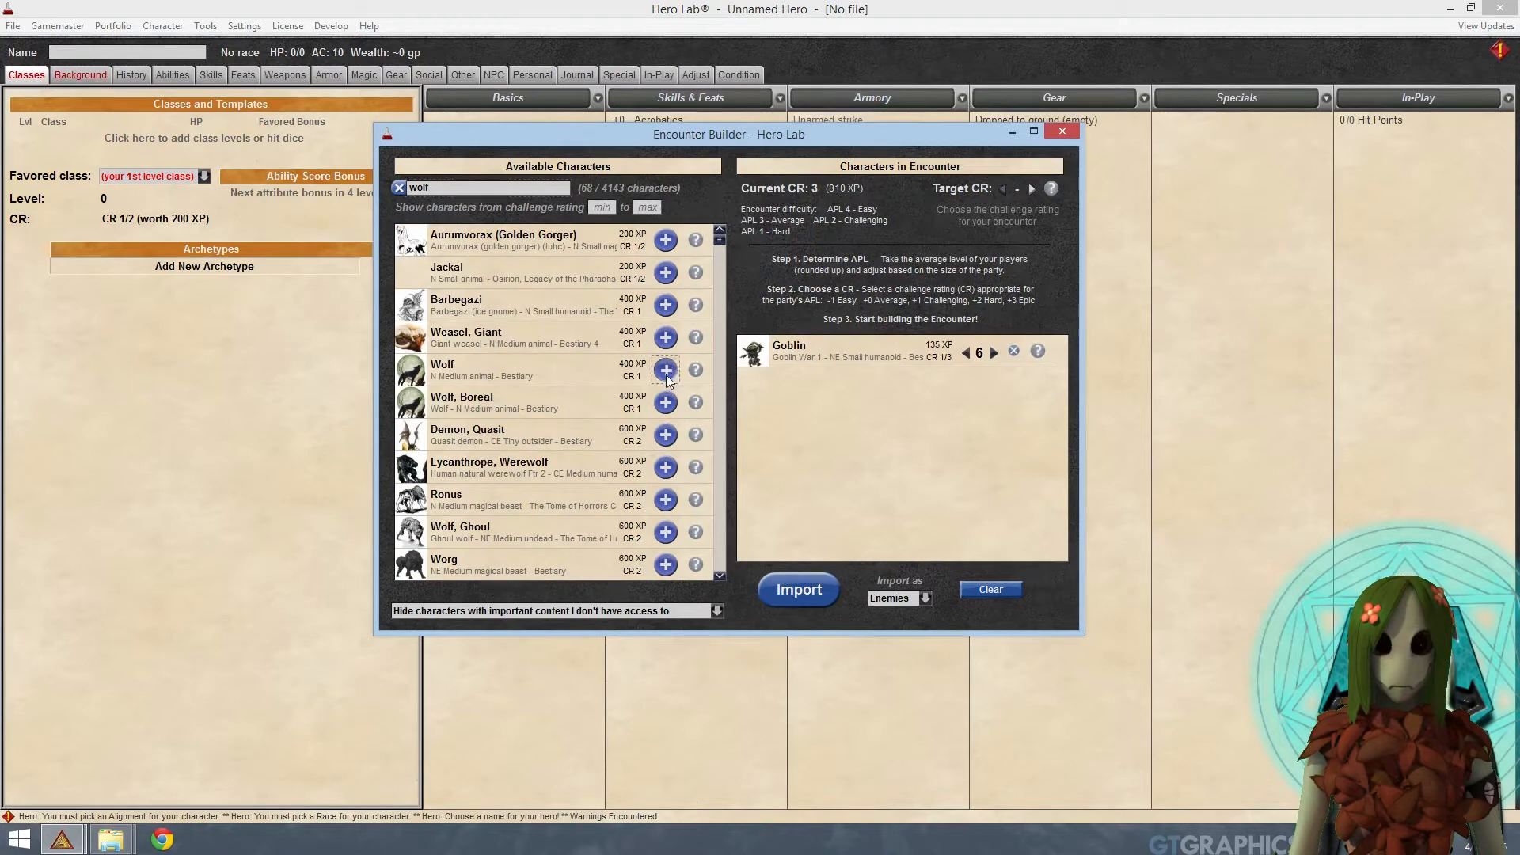
left_click(666, 372)
left_click(992, 386)
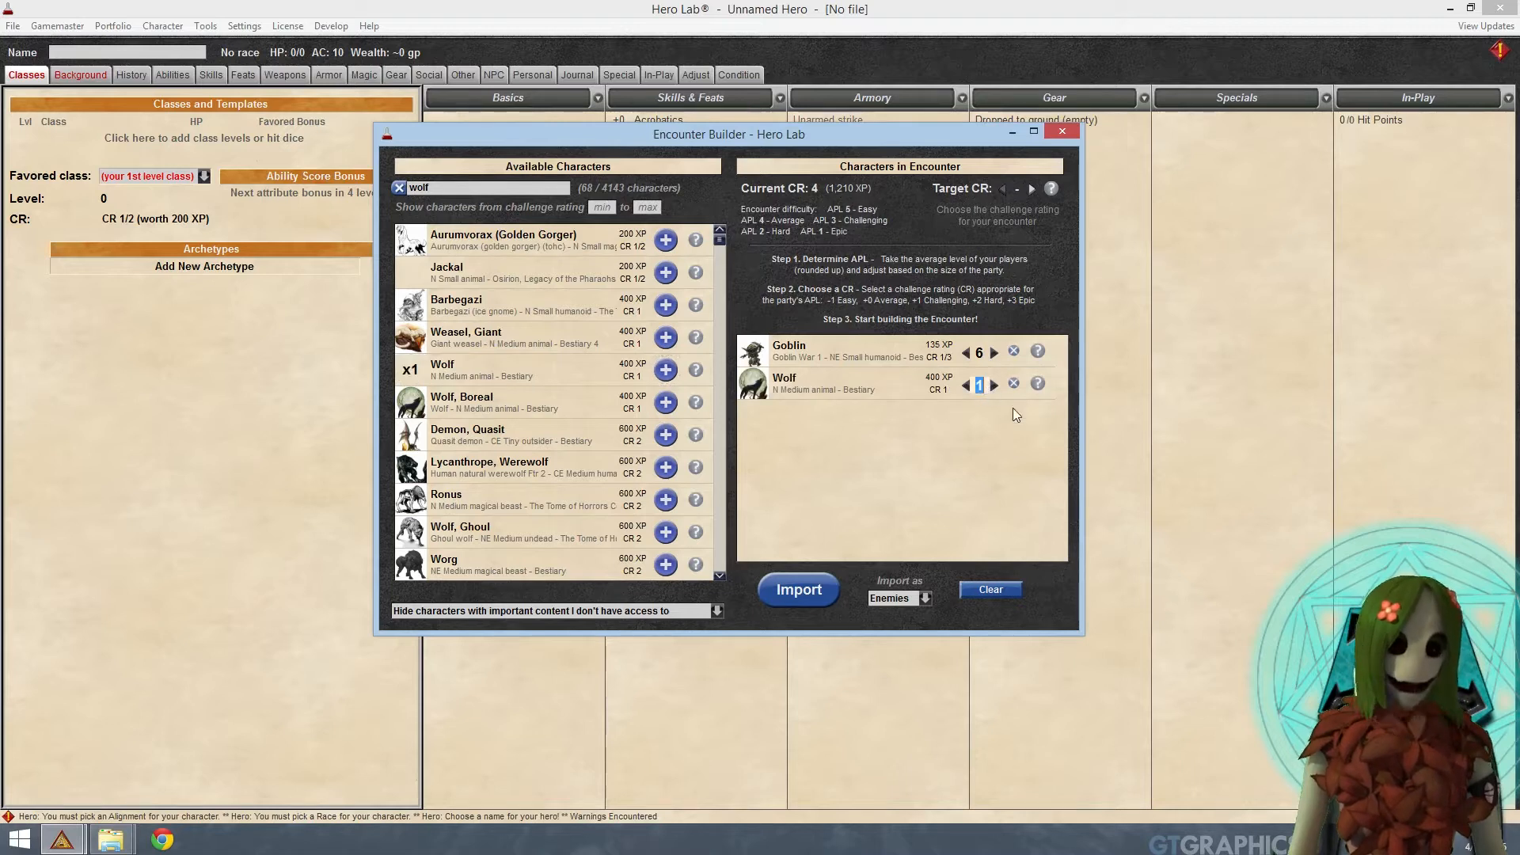
key("Return")
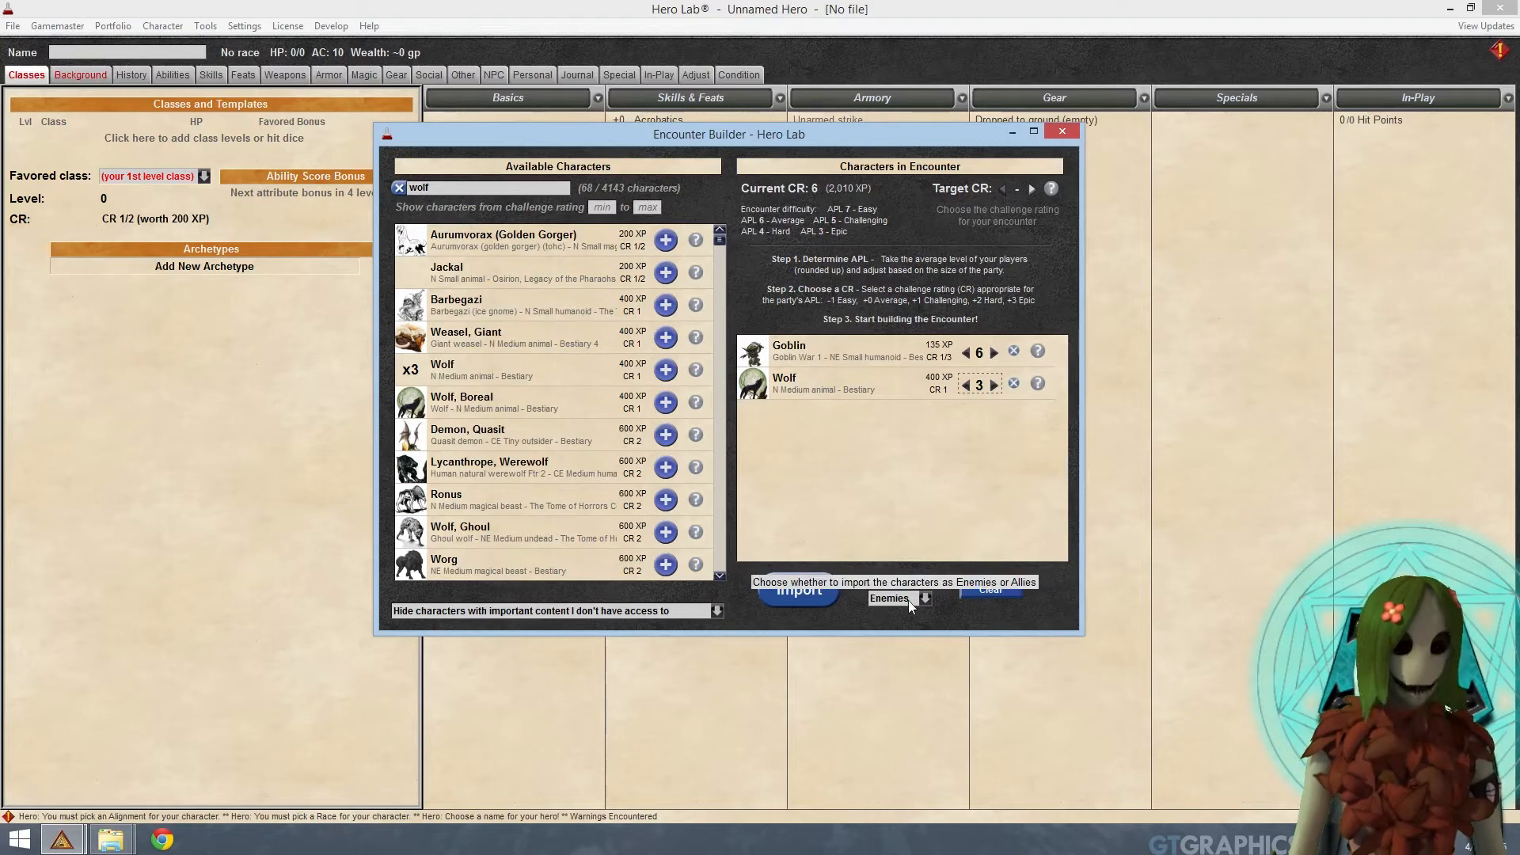
Step: Import the goblins and wolves into the current portfolio as enemies
left_click(802, 591)
left_click(645, 400)
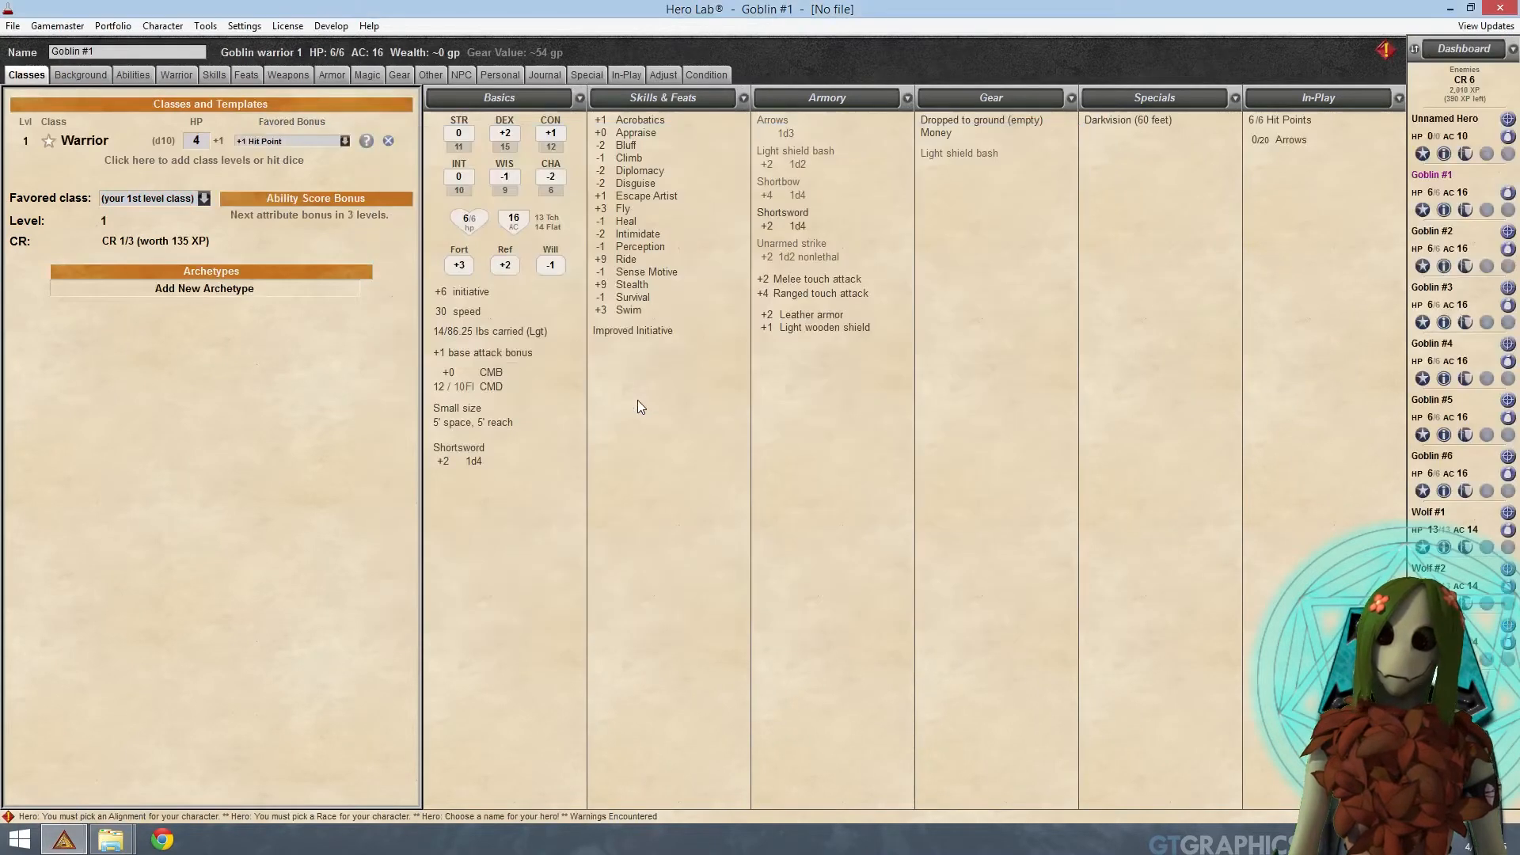
mouse_move(817, 239)
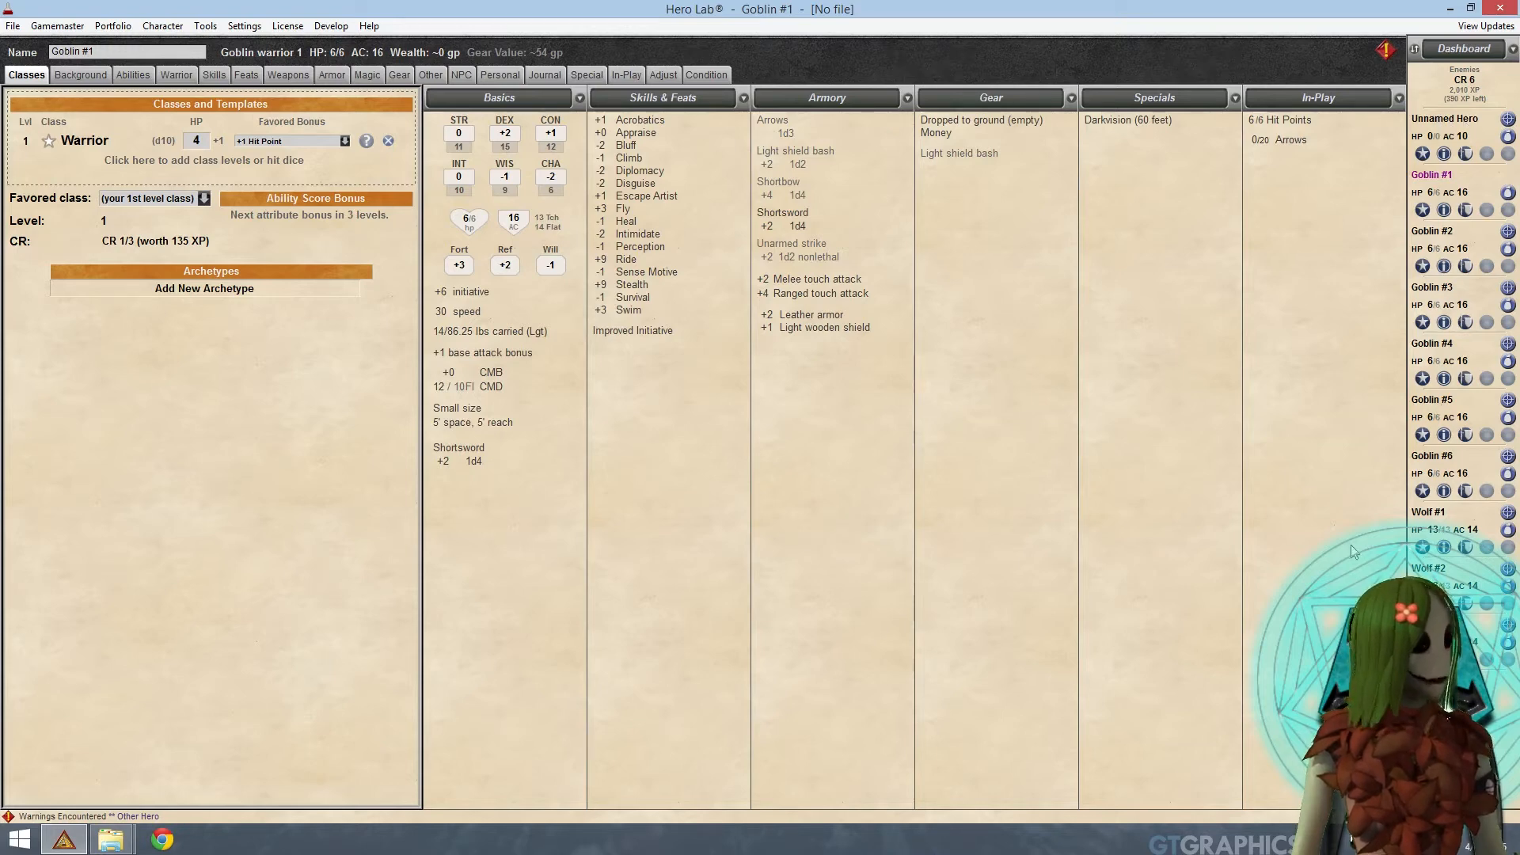
Step: Save the portfolio as Goblins in the Woods in dev\encounters\Campaign World\Act I\Episode I
left_click(14, 29)
left_click(44, 78)
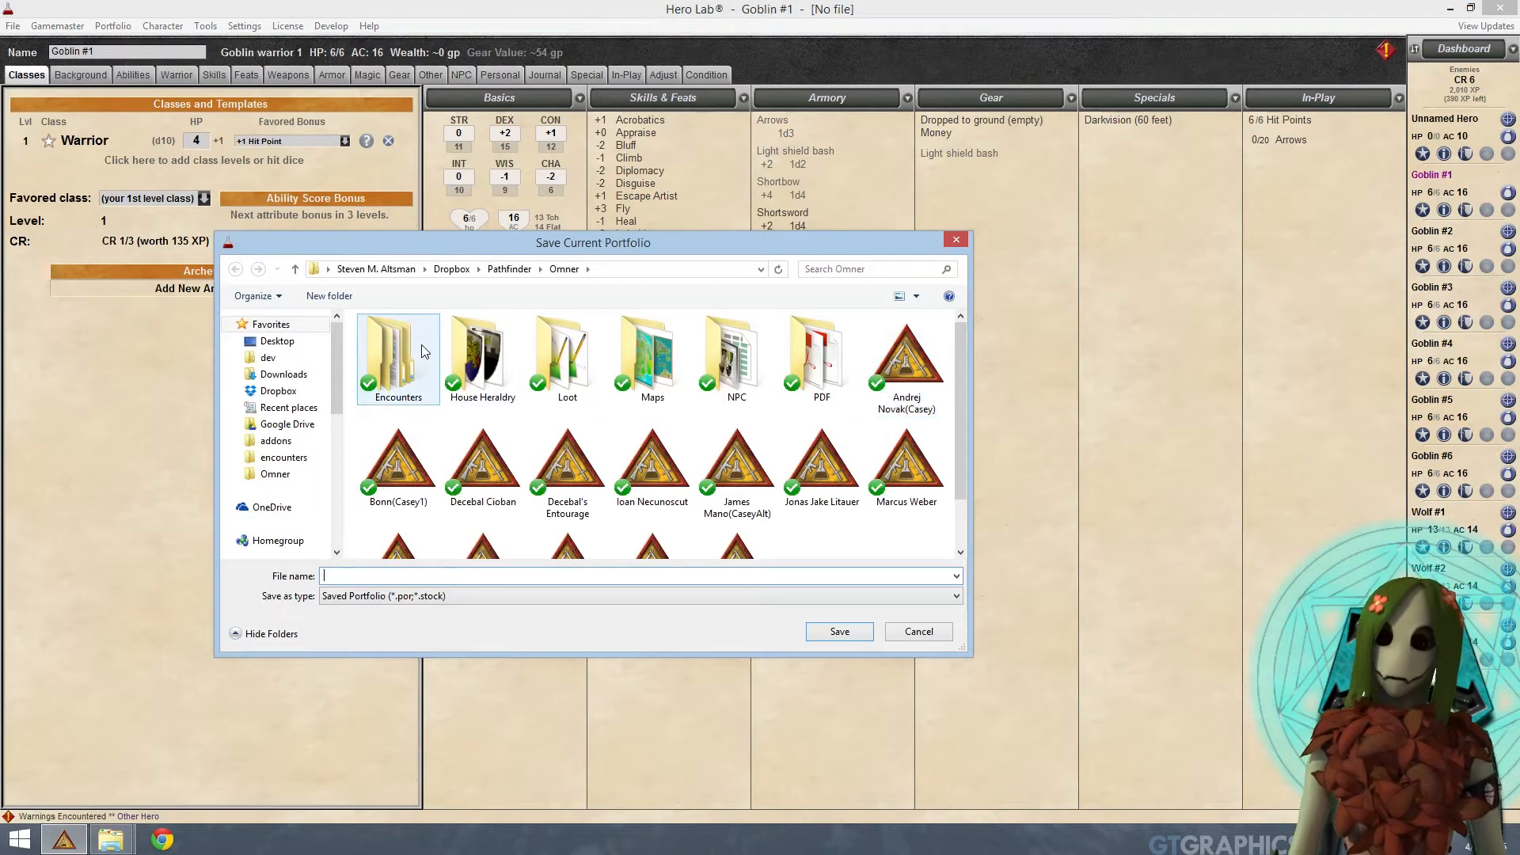
left_click(295, 361)
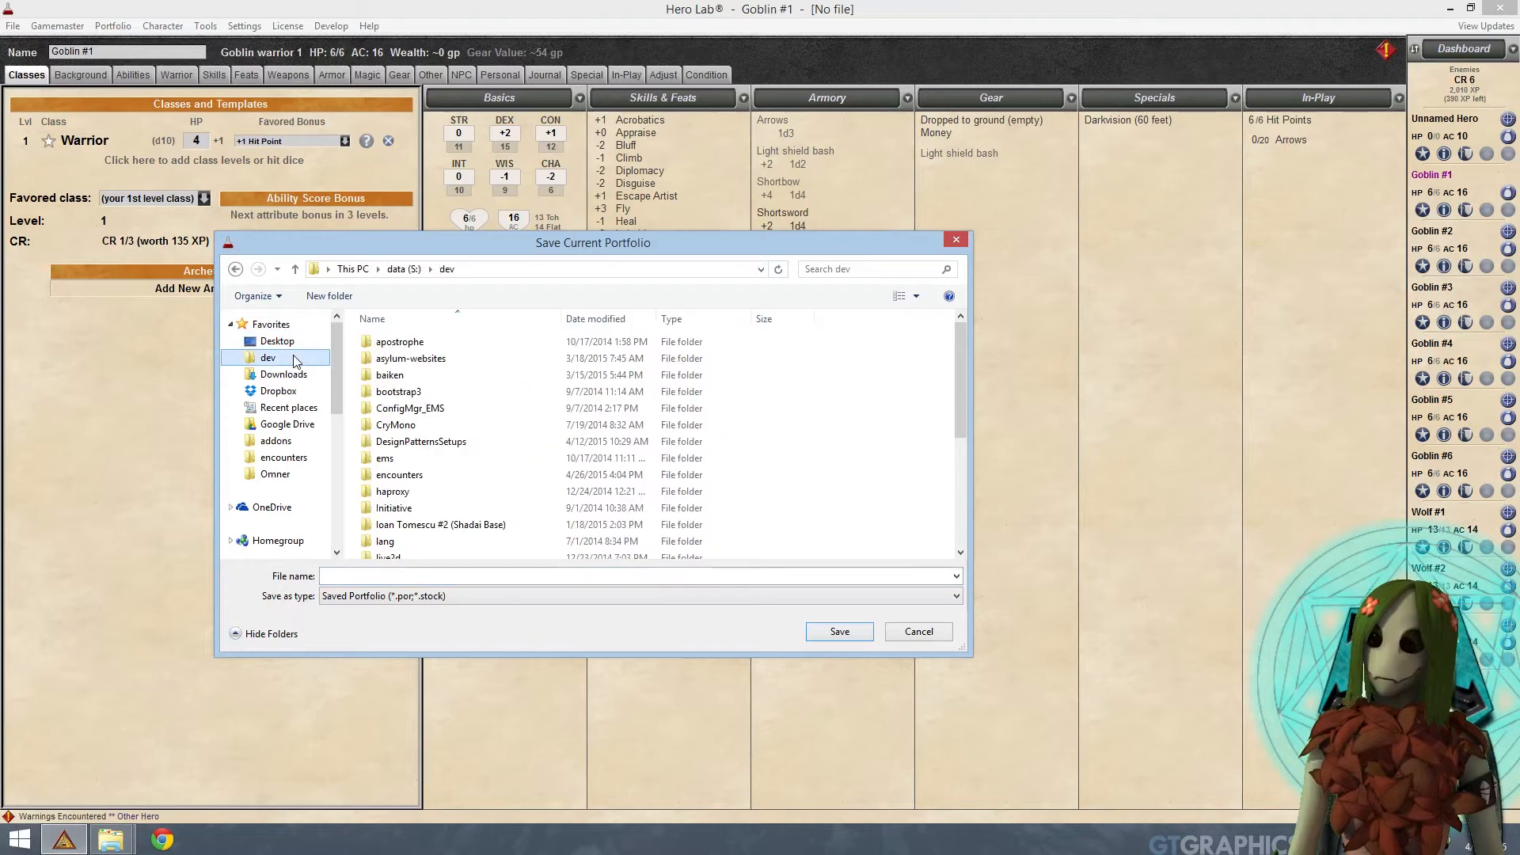
double_click(428, 475)
double_click(435, 342)
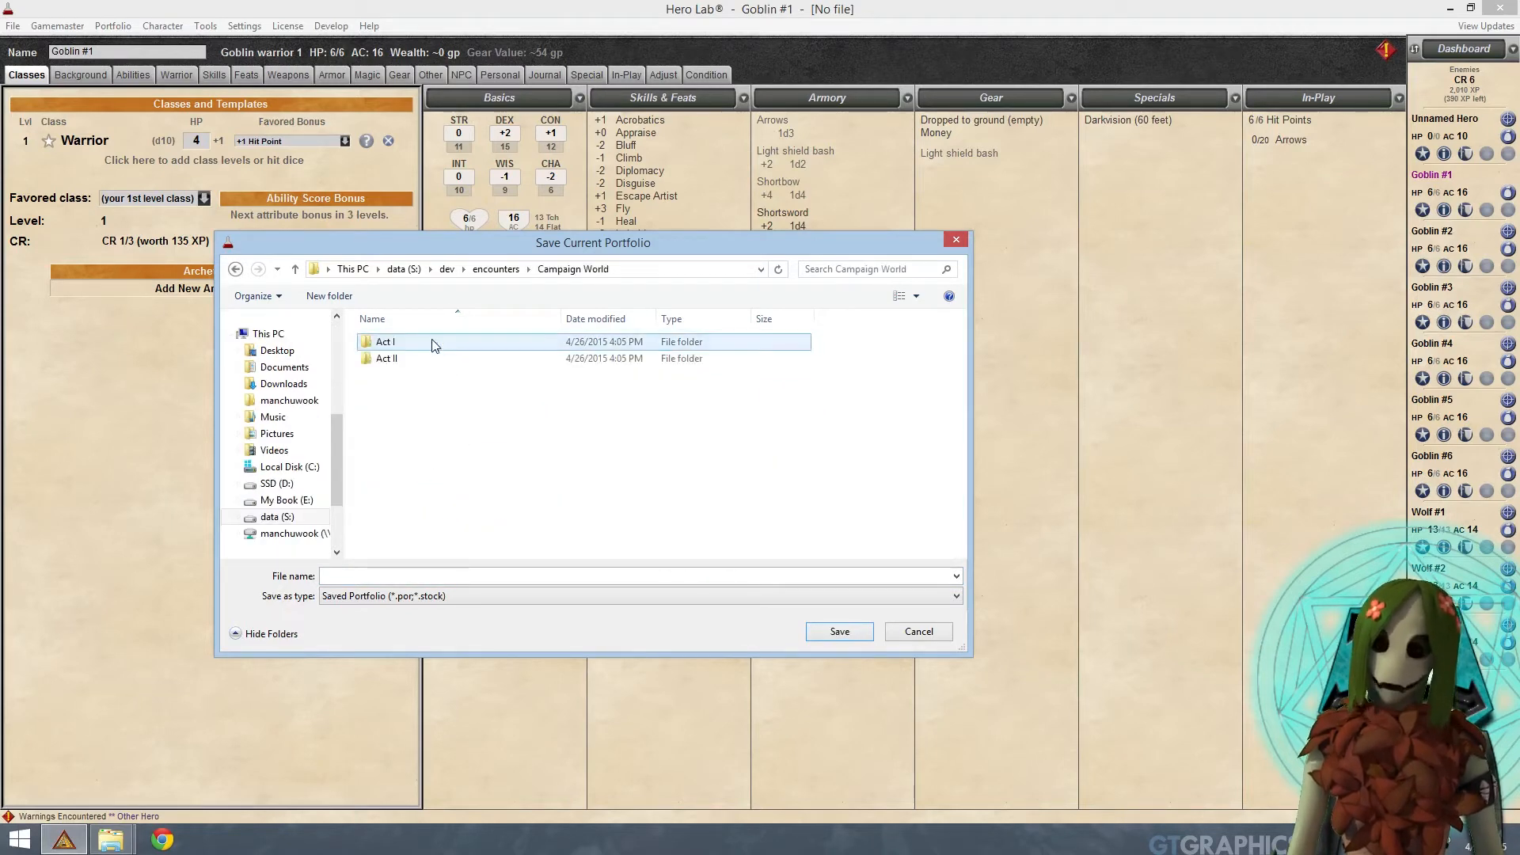
double_click(433, 348)
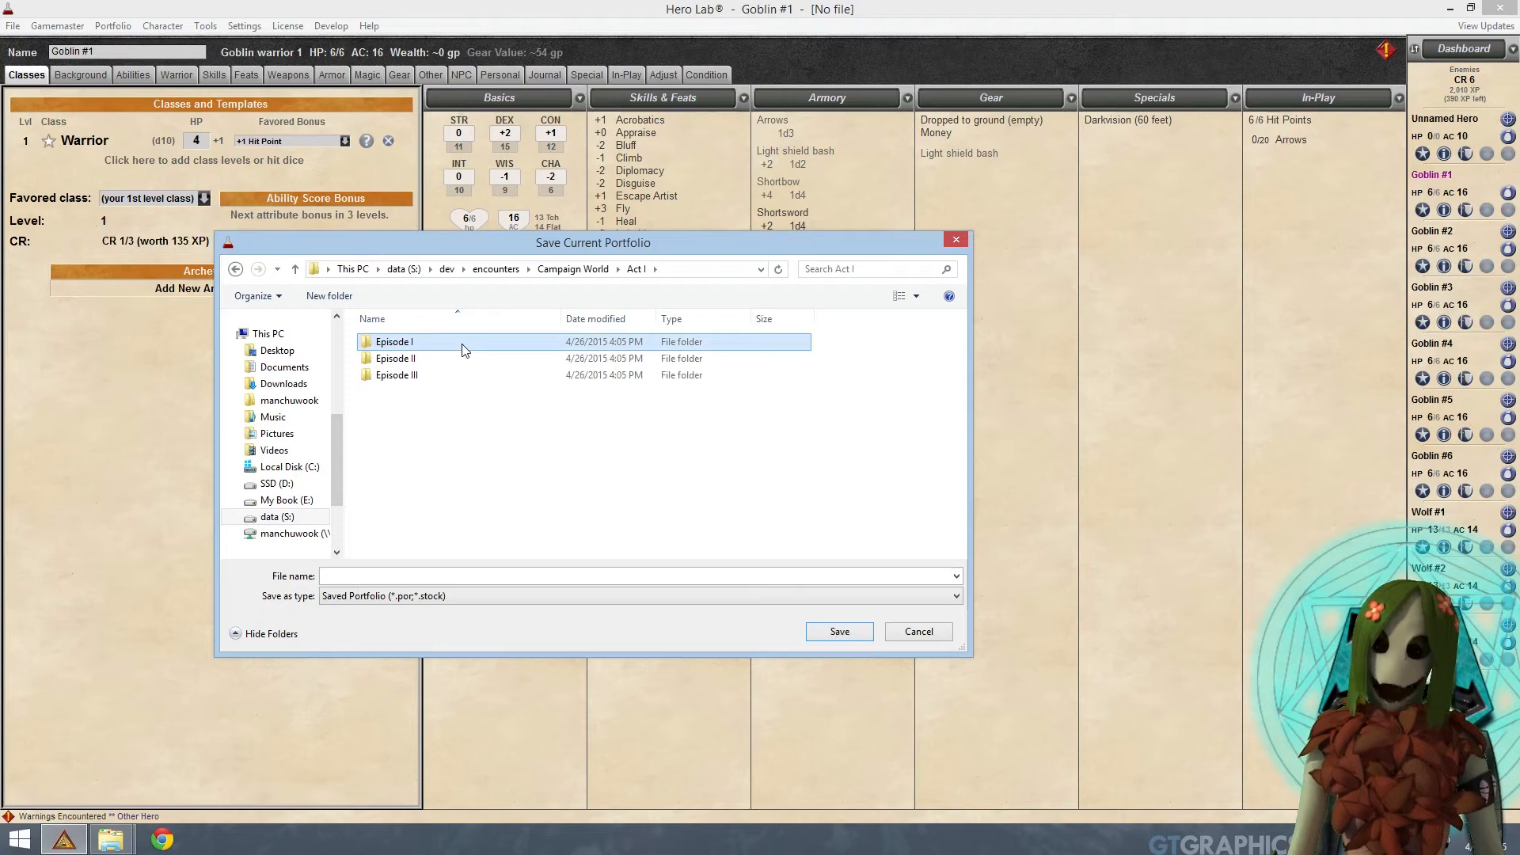
double_click(466, 348)
left_click(582, 573)
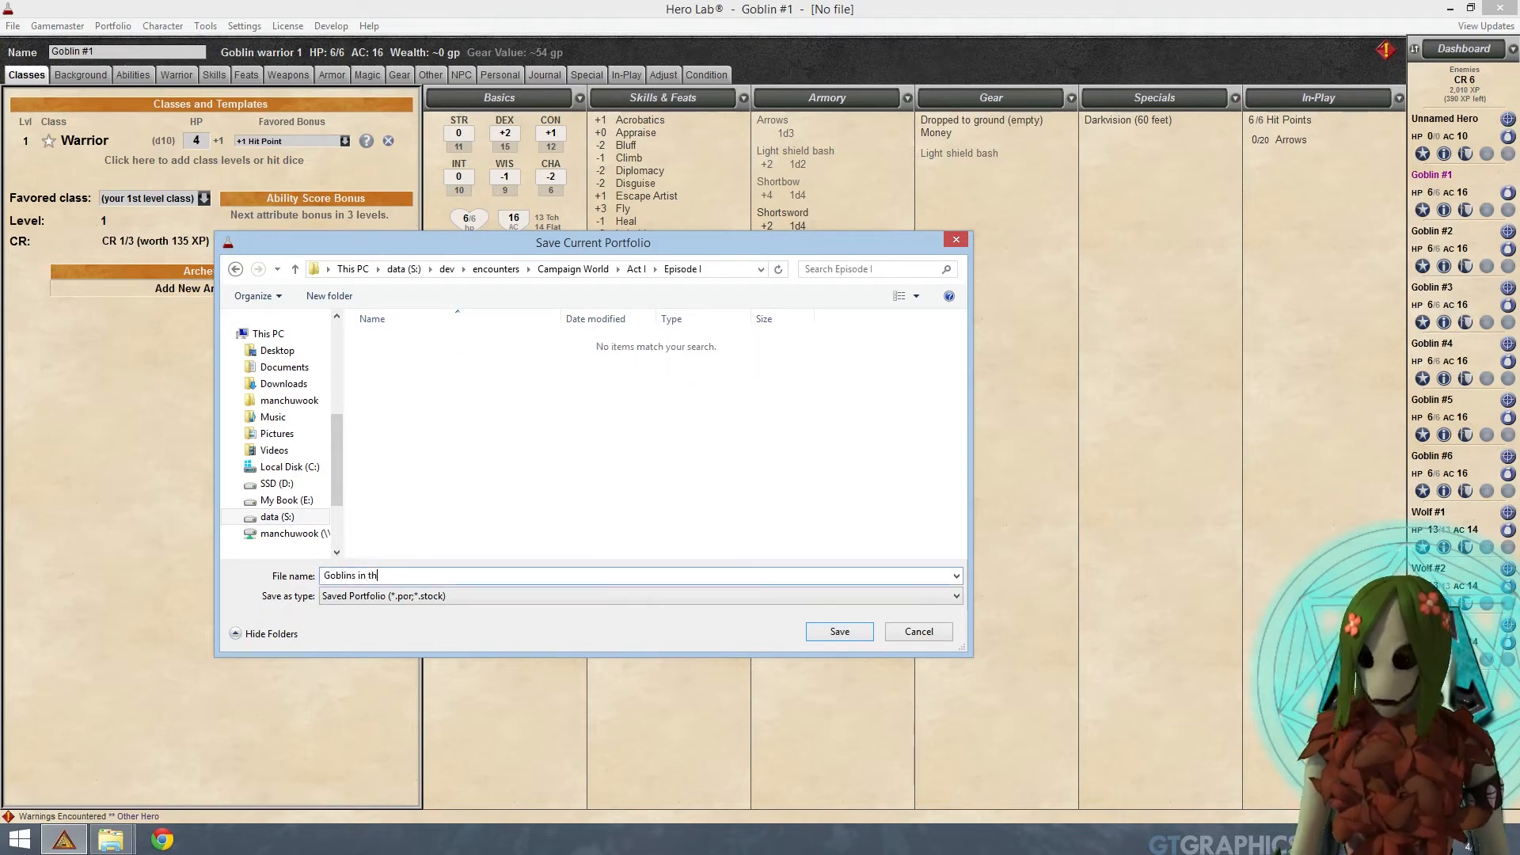
type("Goblins in the Woods")
key("Return")
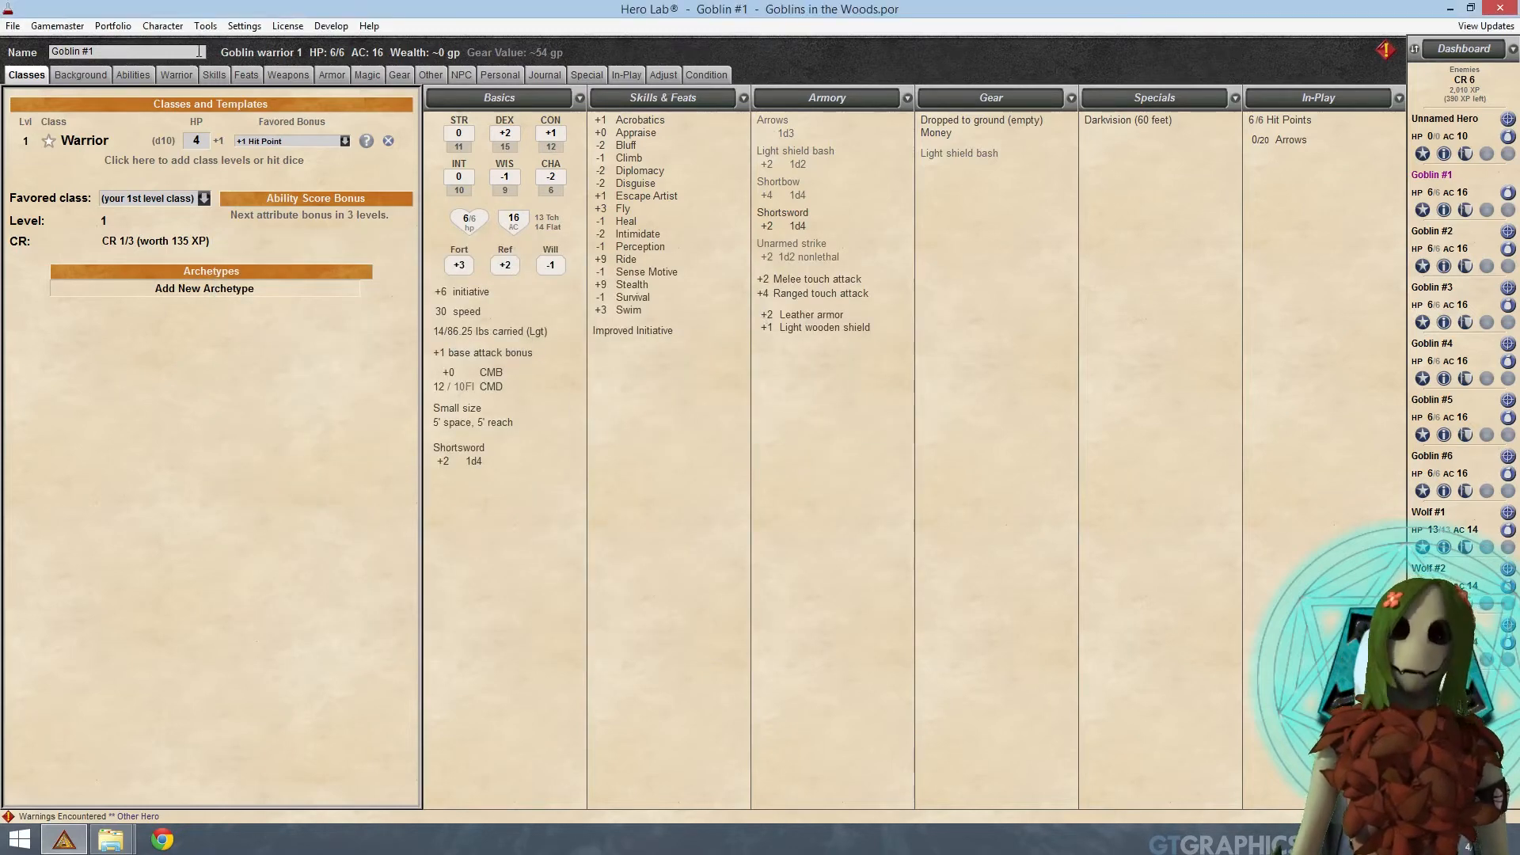
Step: Delete the Unnamed Hero from the goblin portfolio and save the portfolio again
left_click(115, 26)
mouse_move(151, 30)
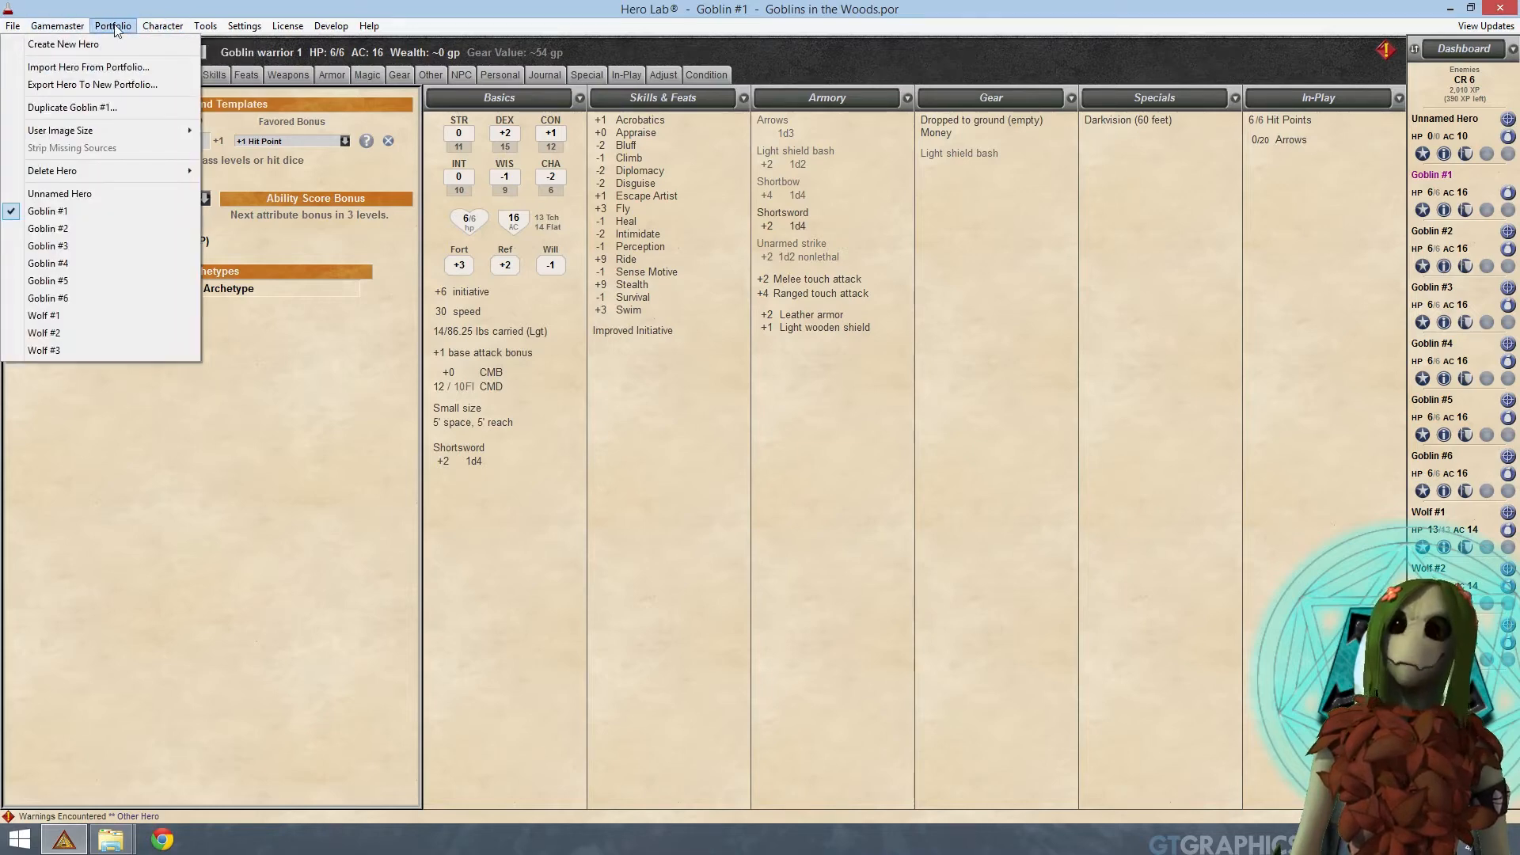
mouse_move(133, 172)
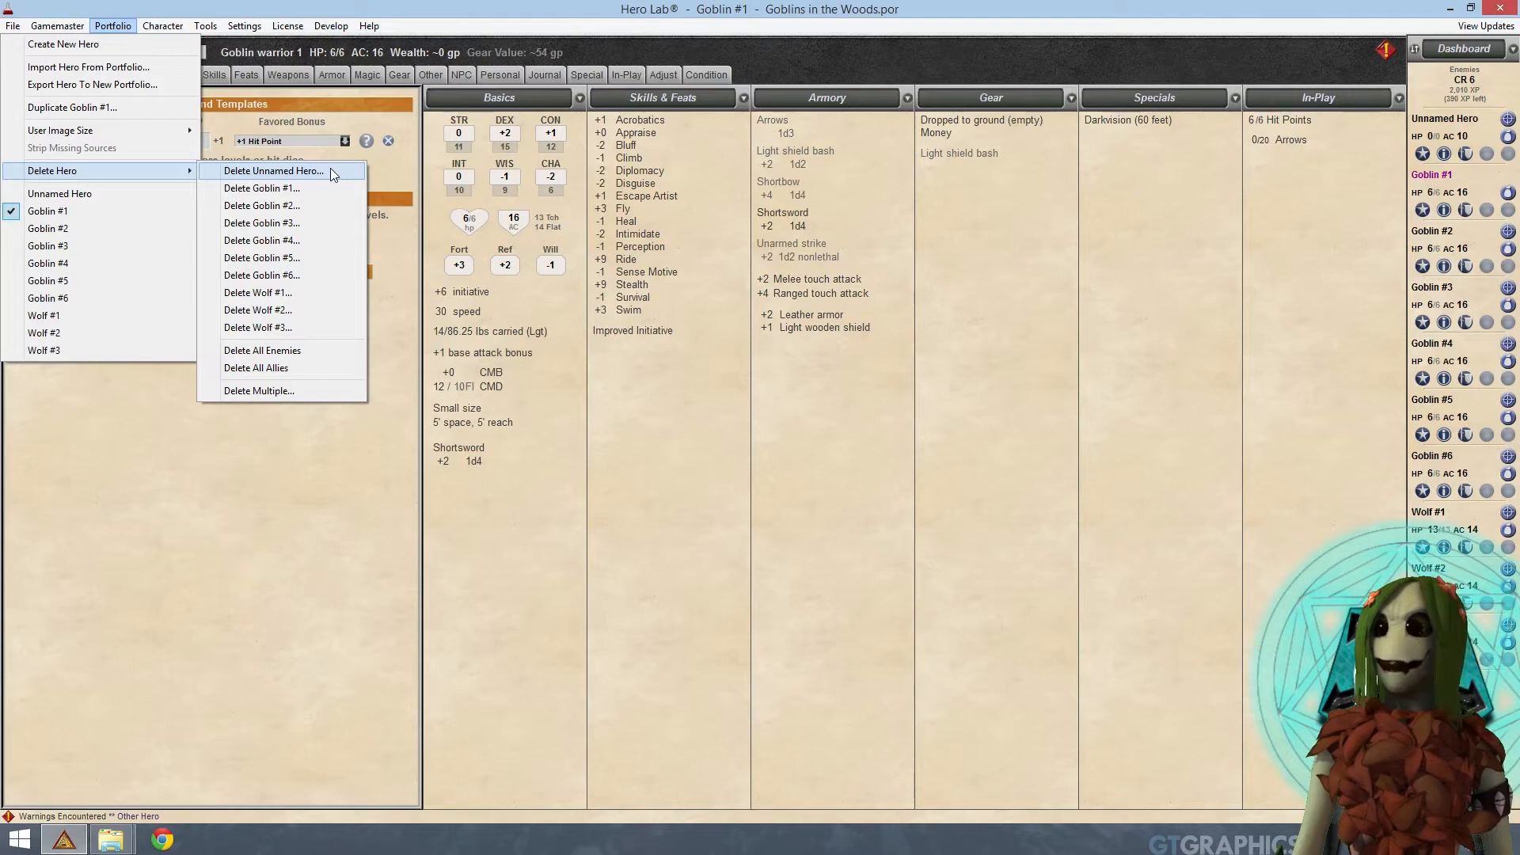
left_click(273, 171)
left_click(672, 453)
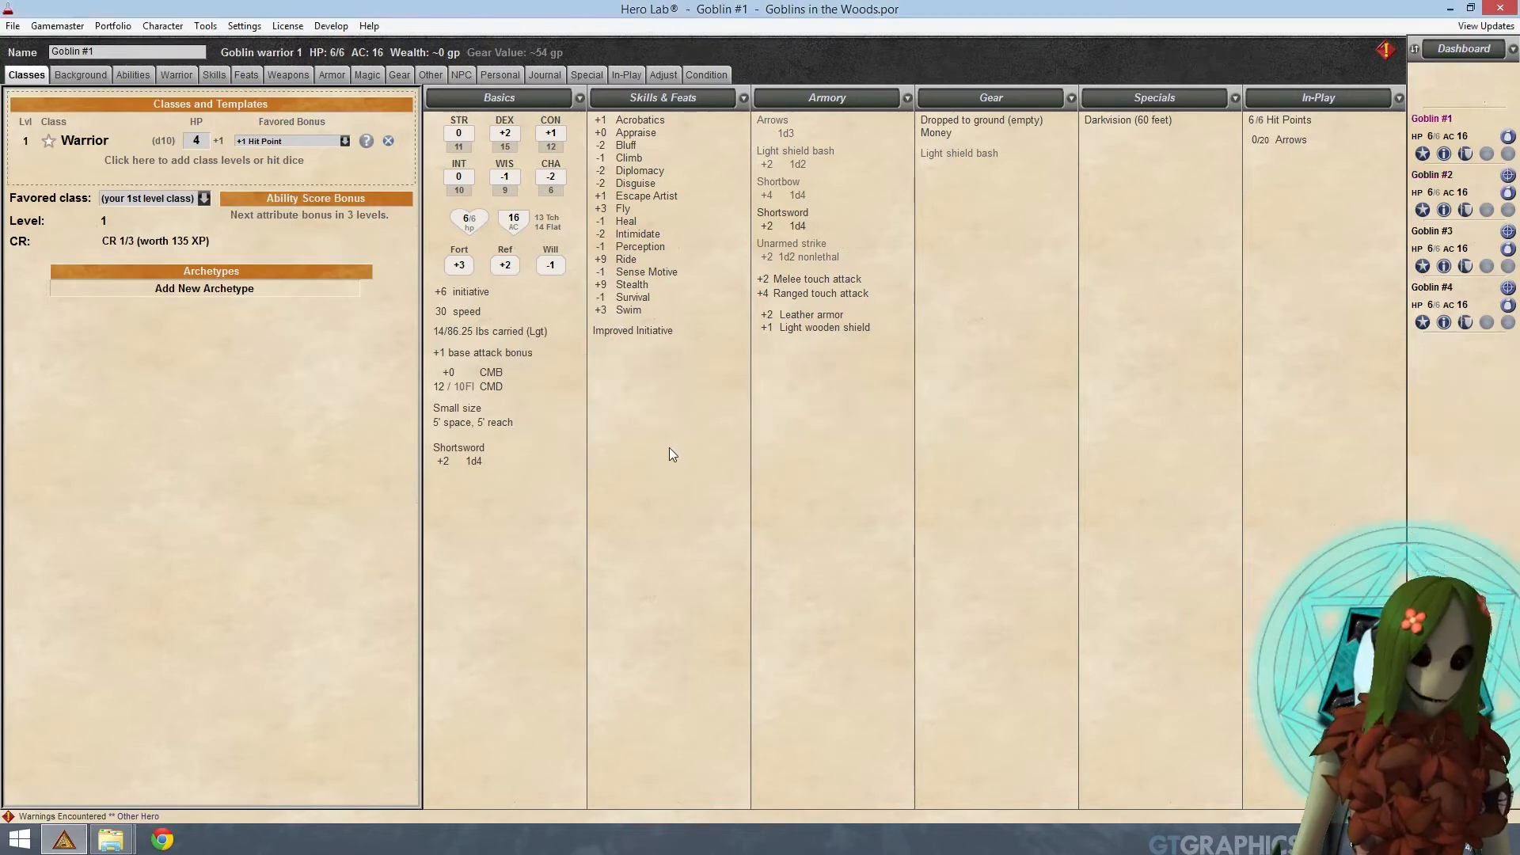
left_click(12, 25)
left_click(35, 78)
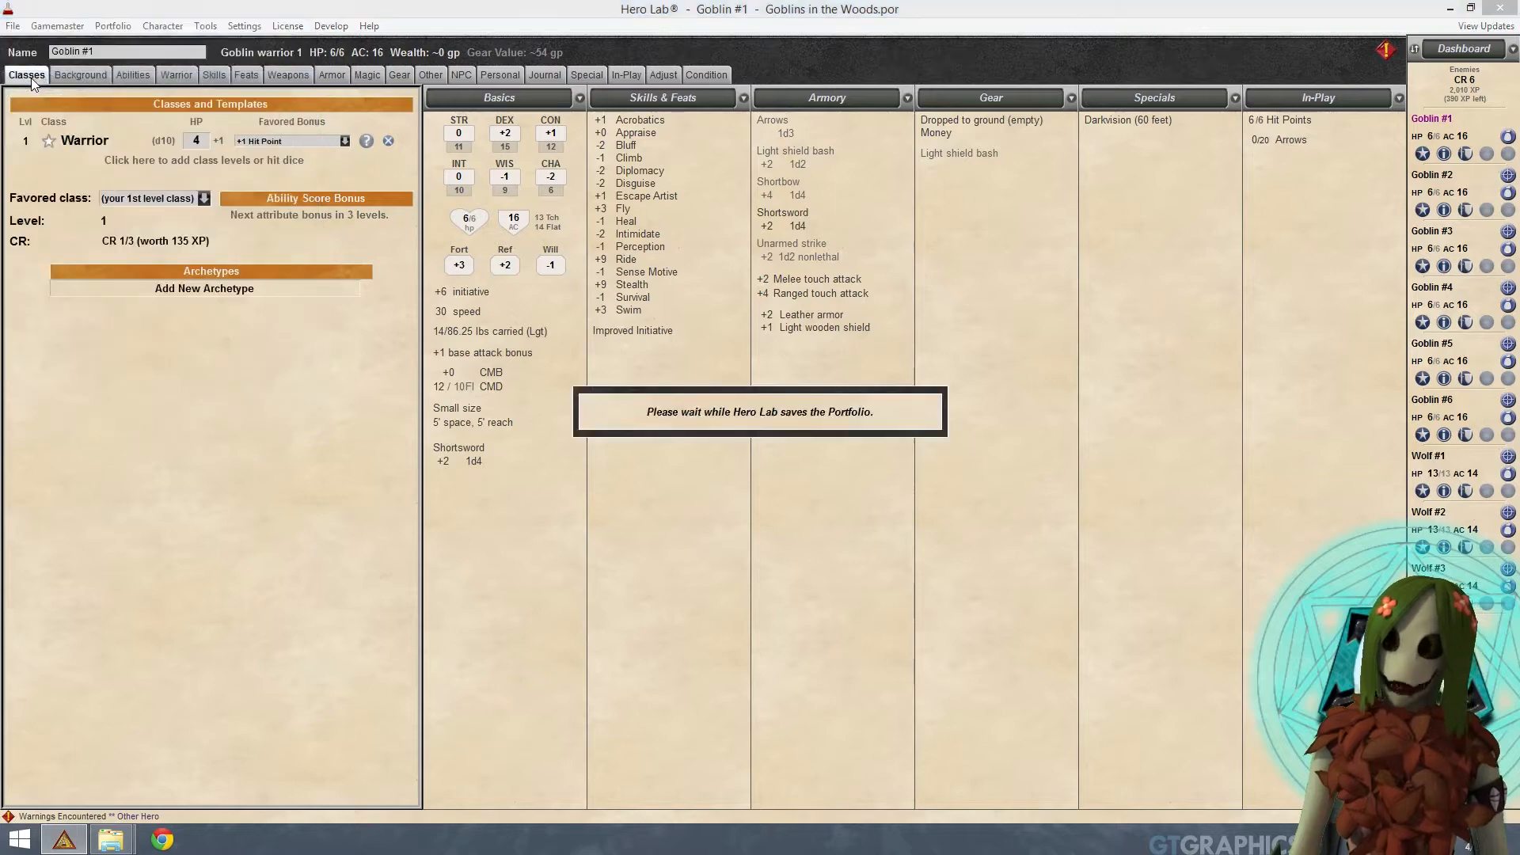
Step: Create a new portfolio with its starting hero configured as a Non-Player Character
left_click(21, 27)
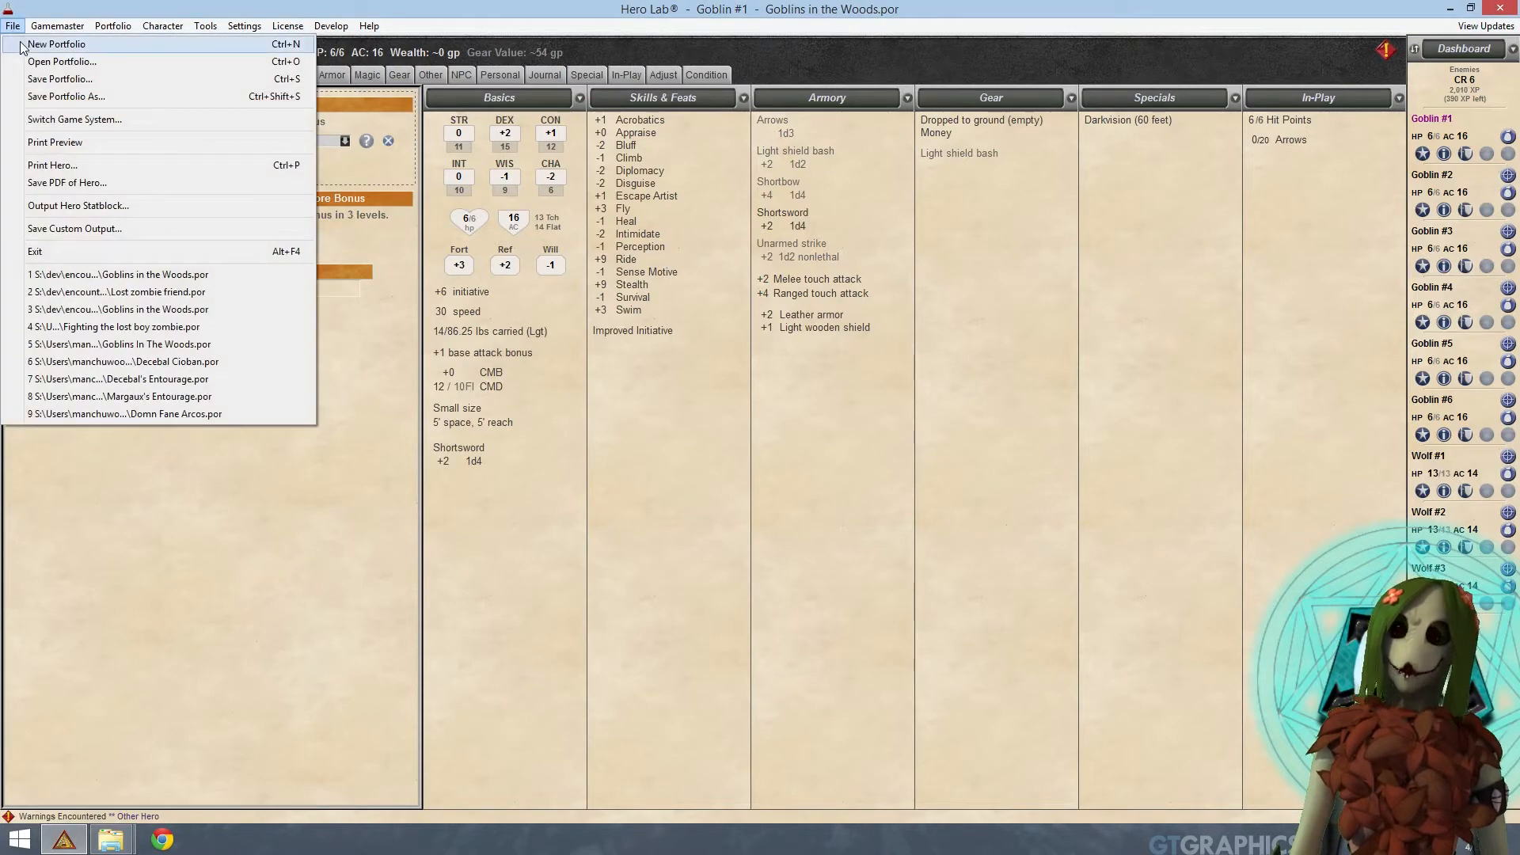
left_click(24, 42)
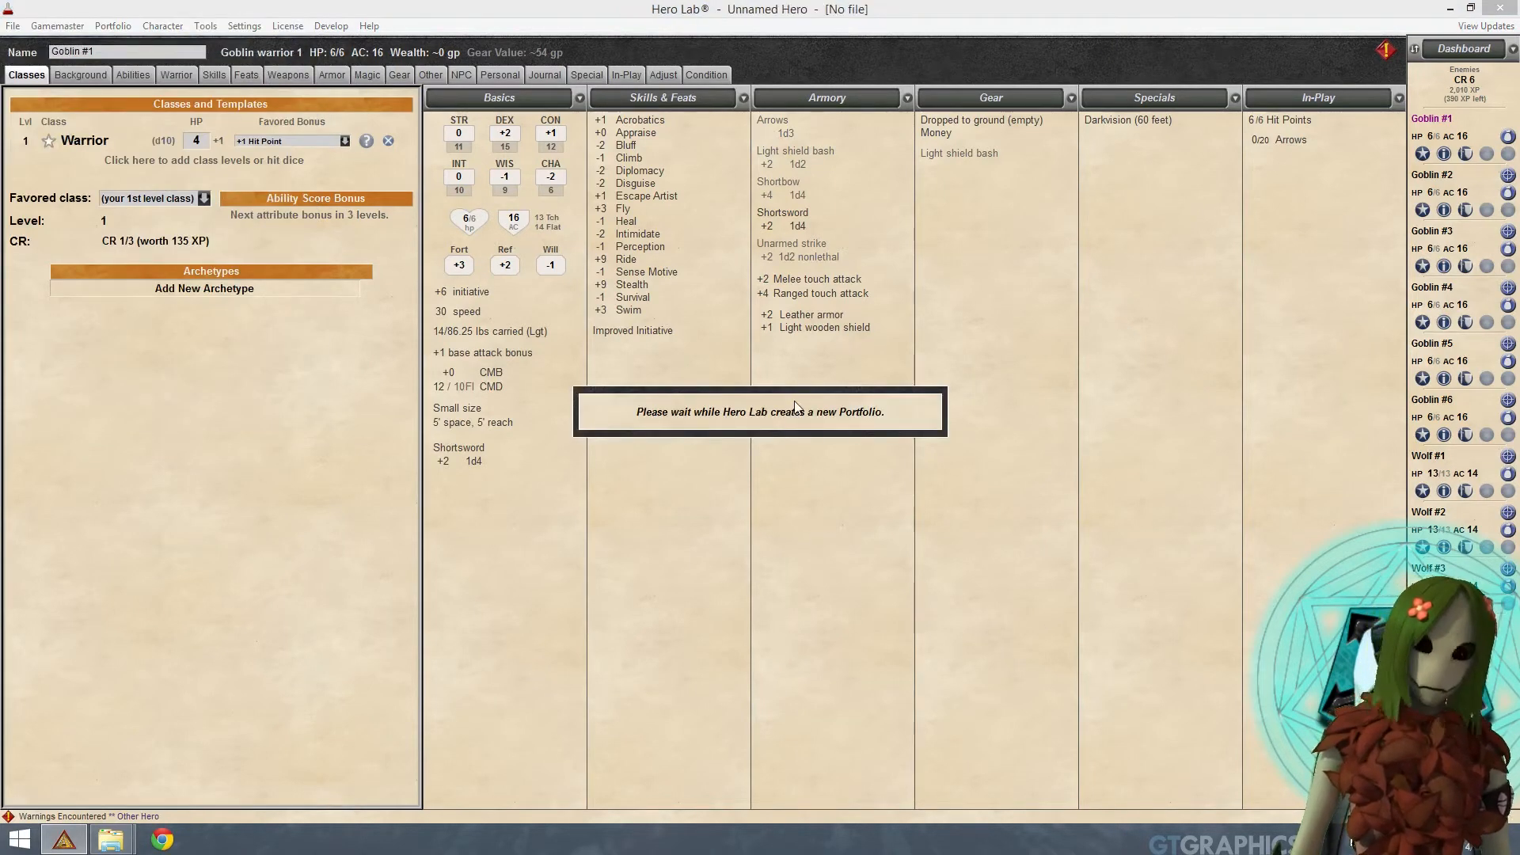
left_click(613, 290)
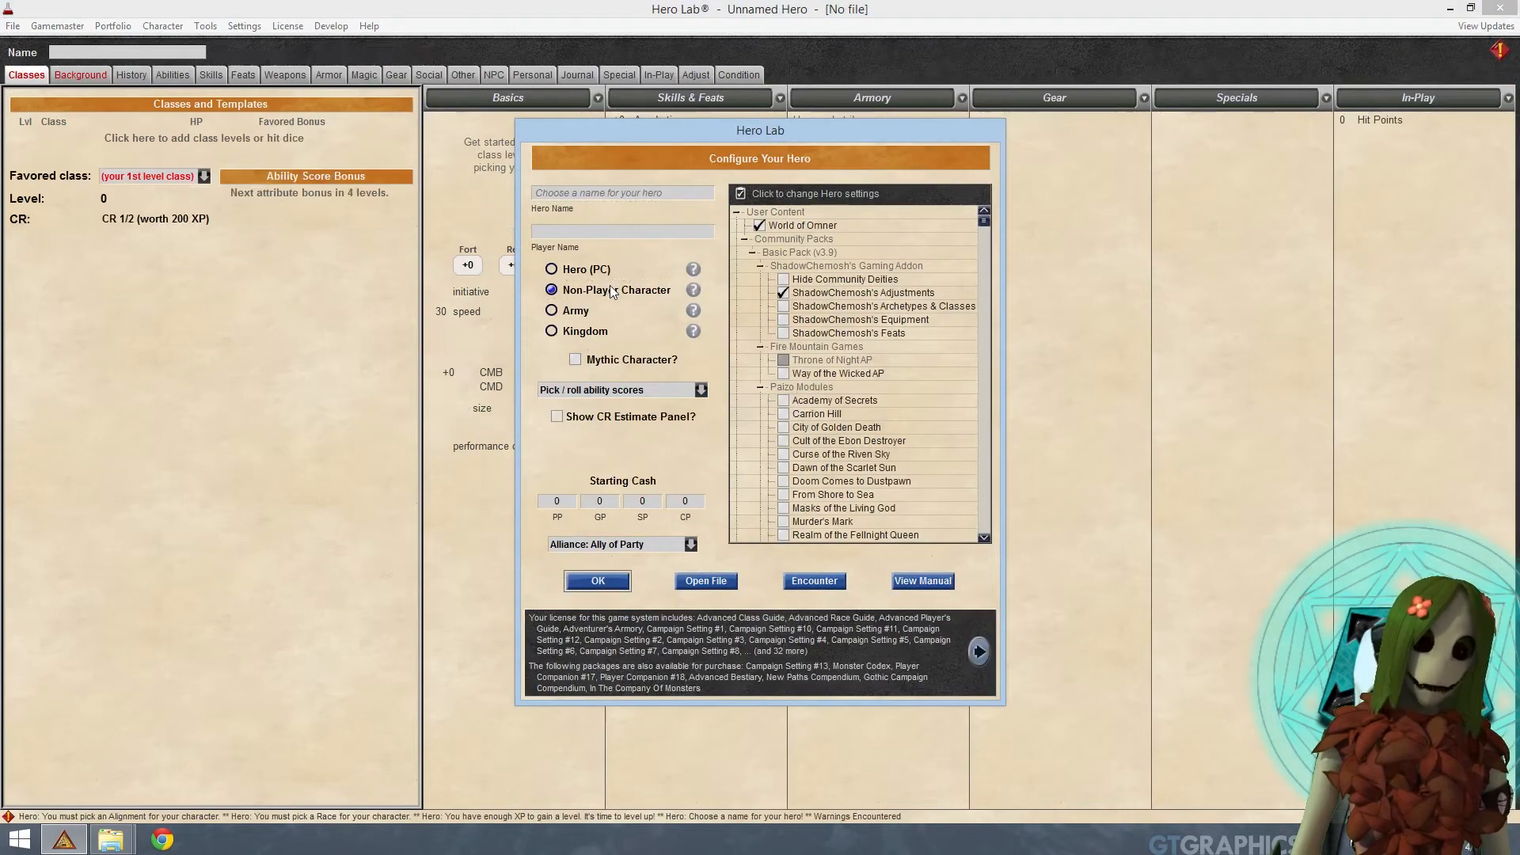
left_click(598, 580)
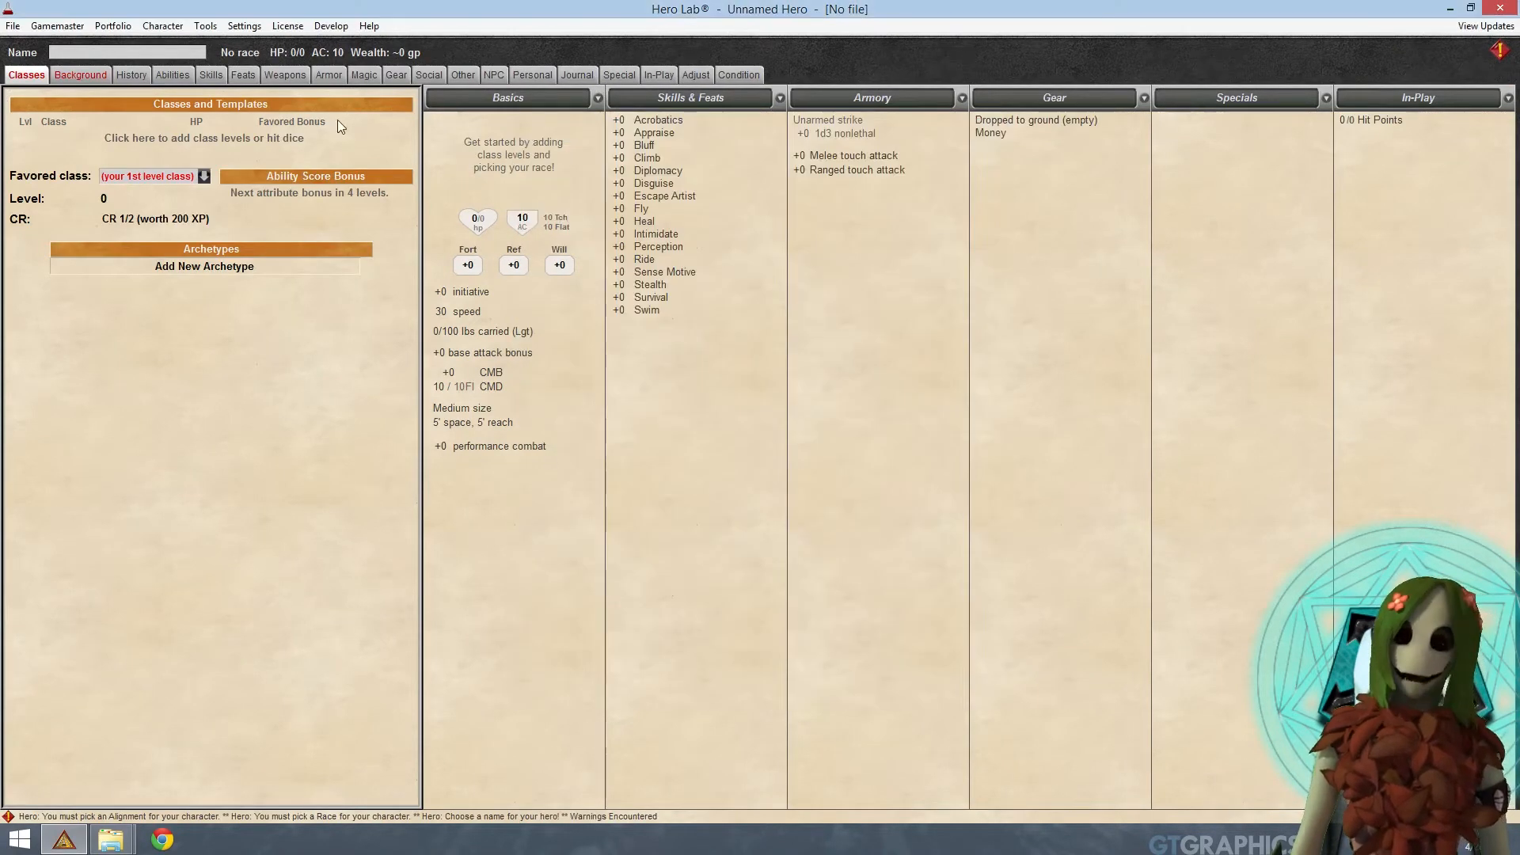
Step: Search the Encounter Builder for zombie, add one Zombie (Human), and import it into the portfolio as an enemy
left_click(57, 25)
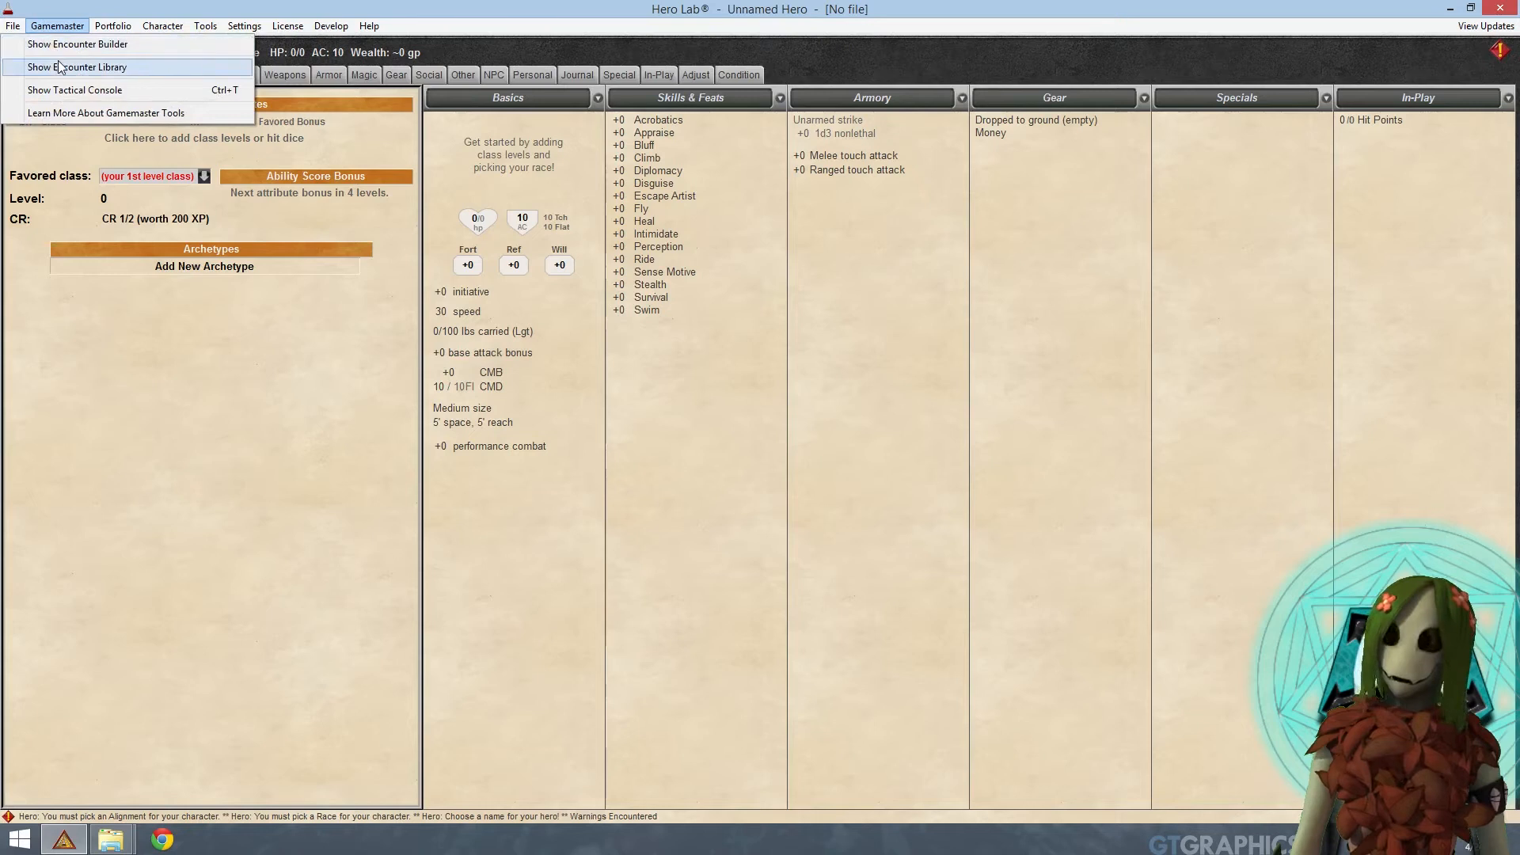
left_click(60, 44)
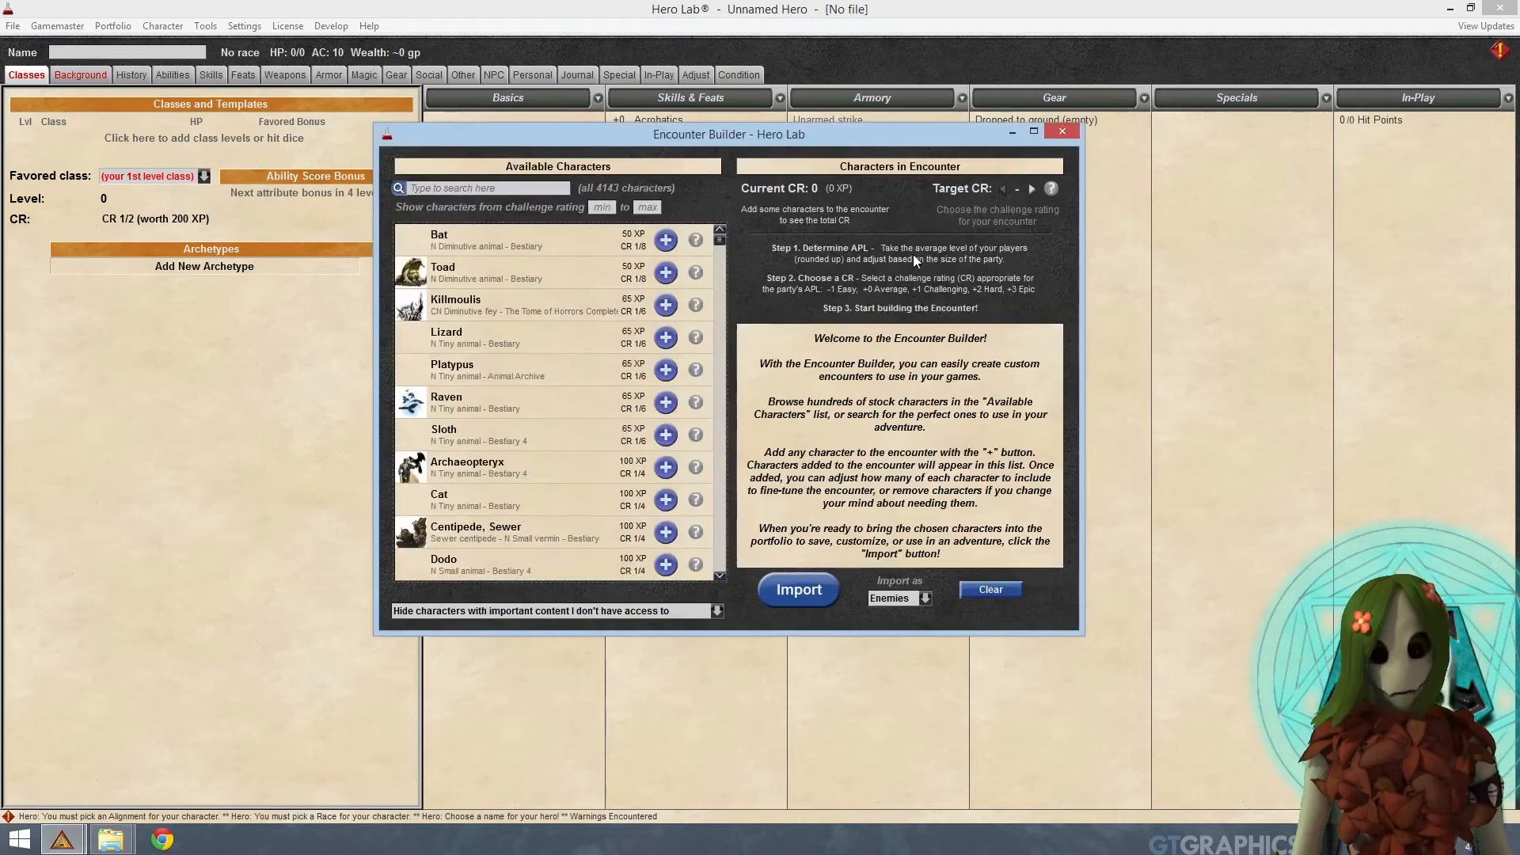
left_click(535, 187)
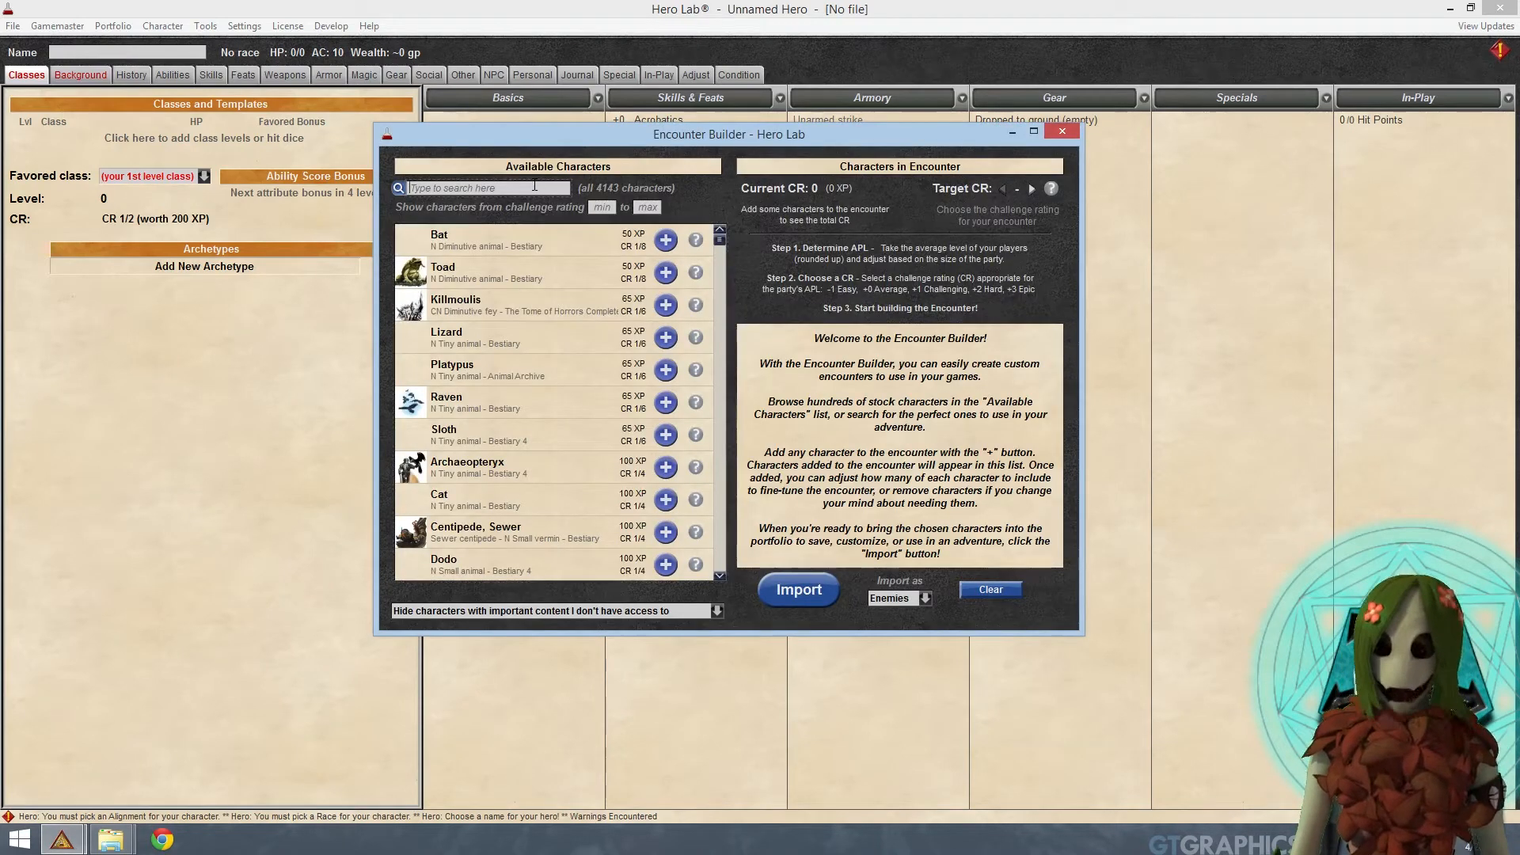
type("zombie")
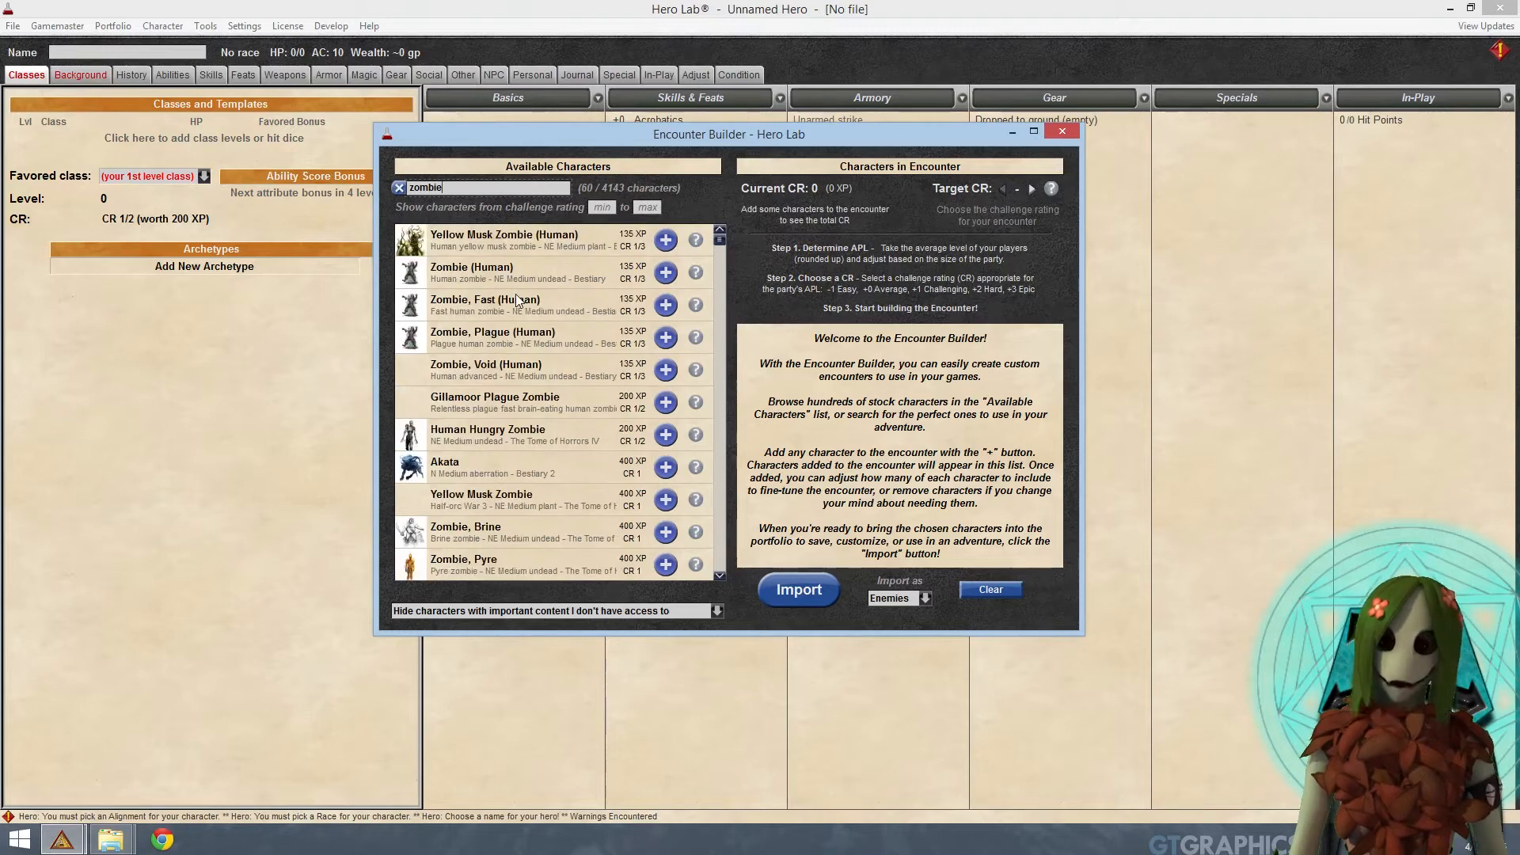
left_click(666, 272)
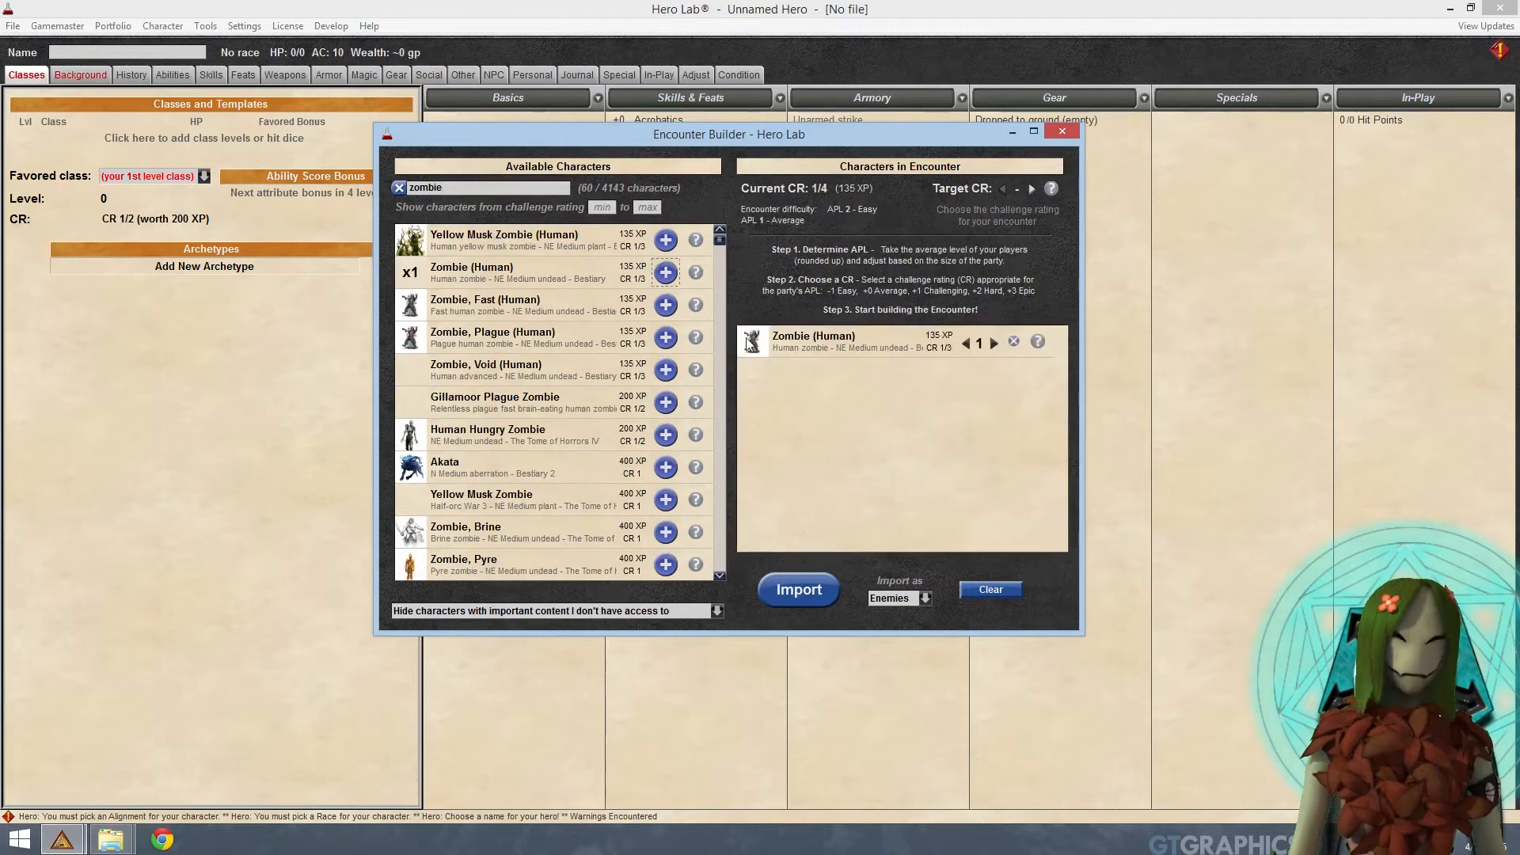
left_click(799, 589)
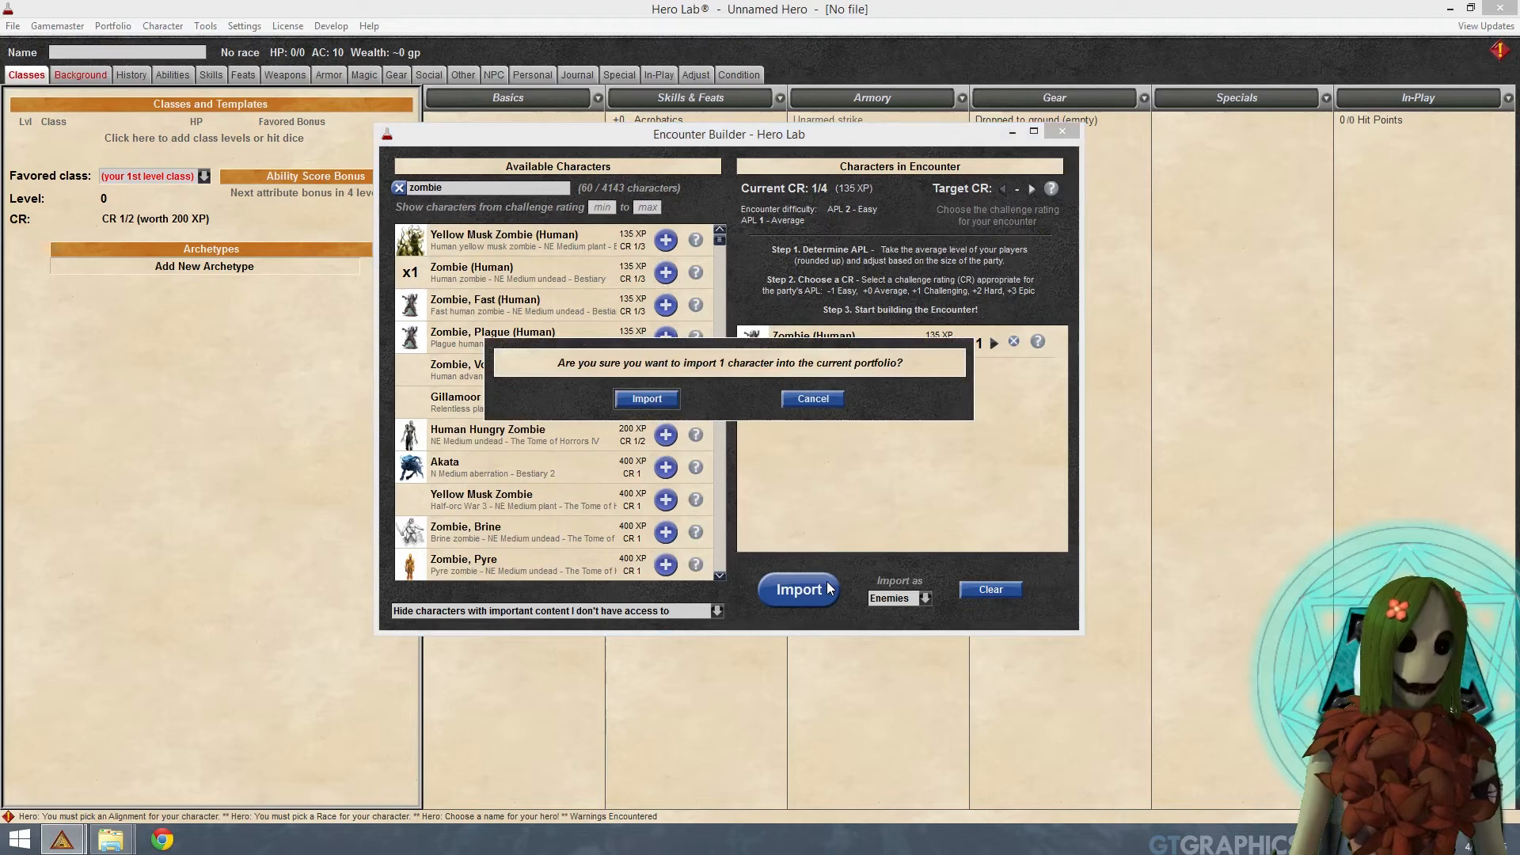
left_click(647, 399)
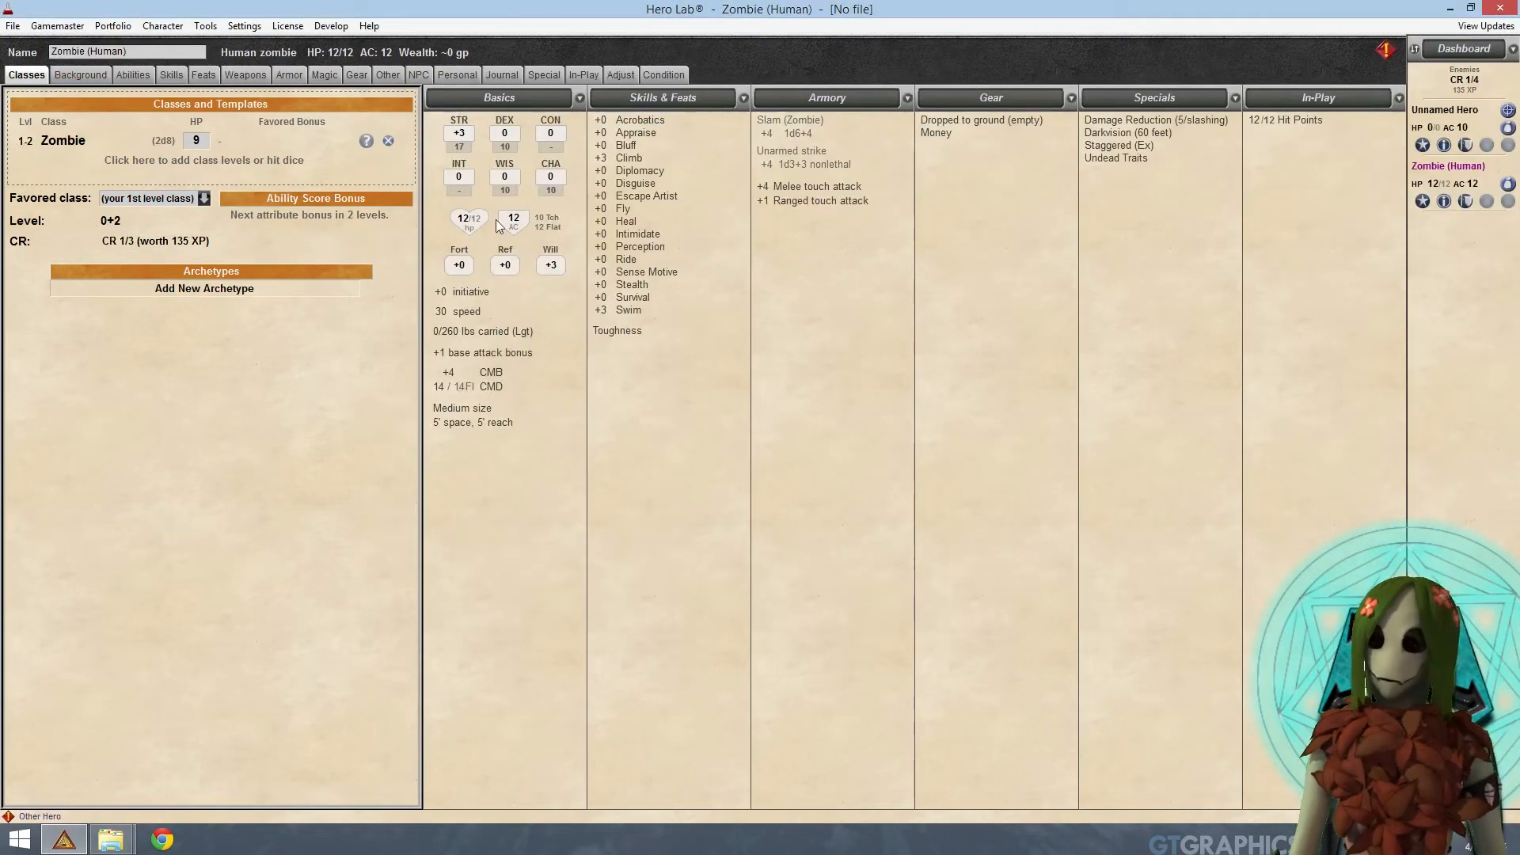
Step: Save the zombie portfolio as Our Zombie Friend in the Episode I folder of Act I
left_click(109, 30)
mouse_move(12, 26)
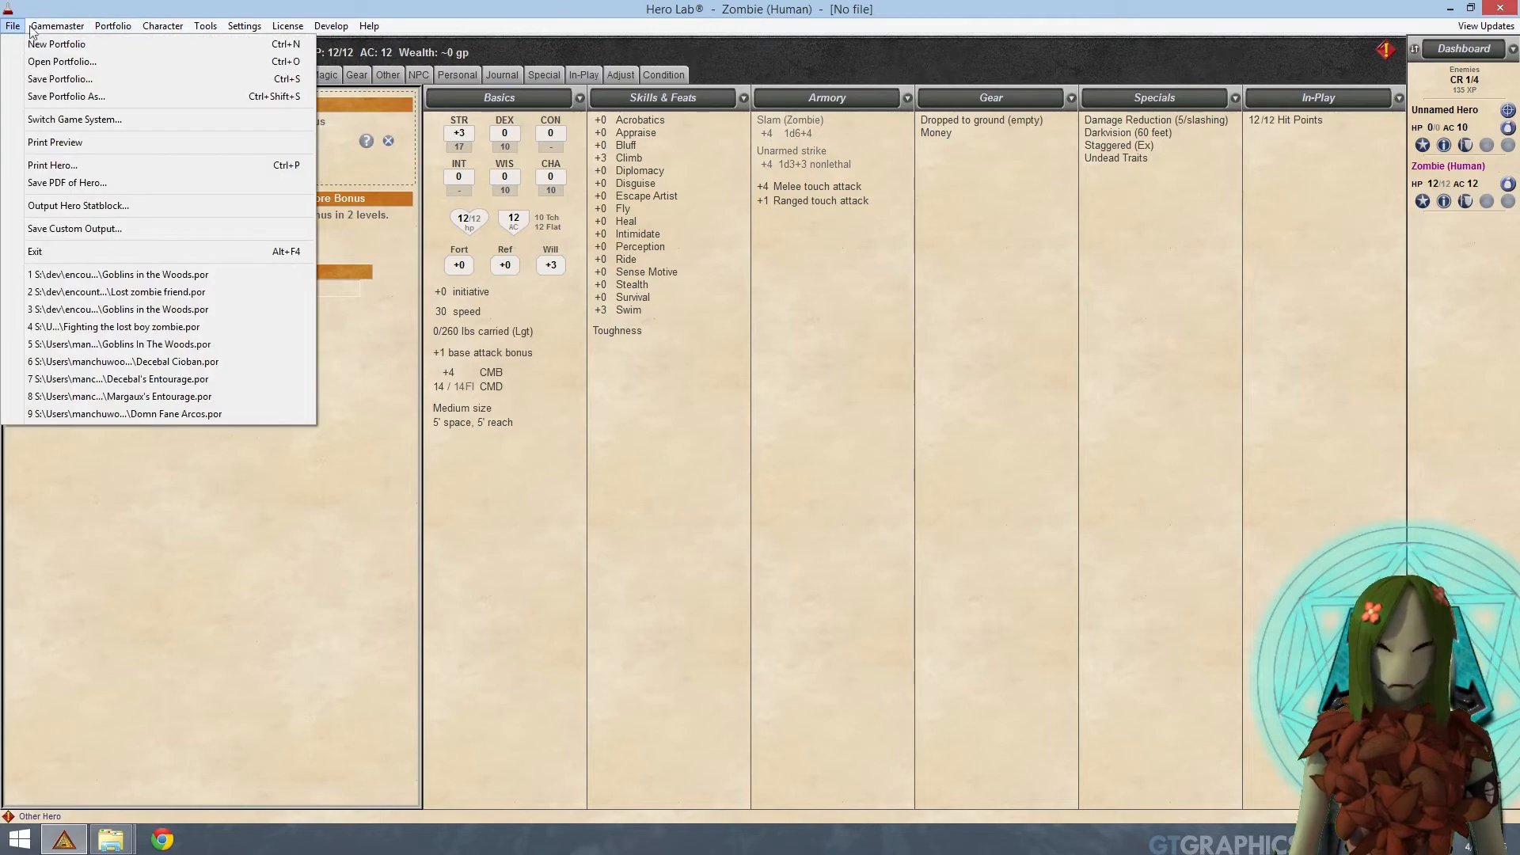
left_click(55, 80)
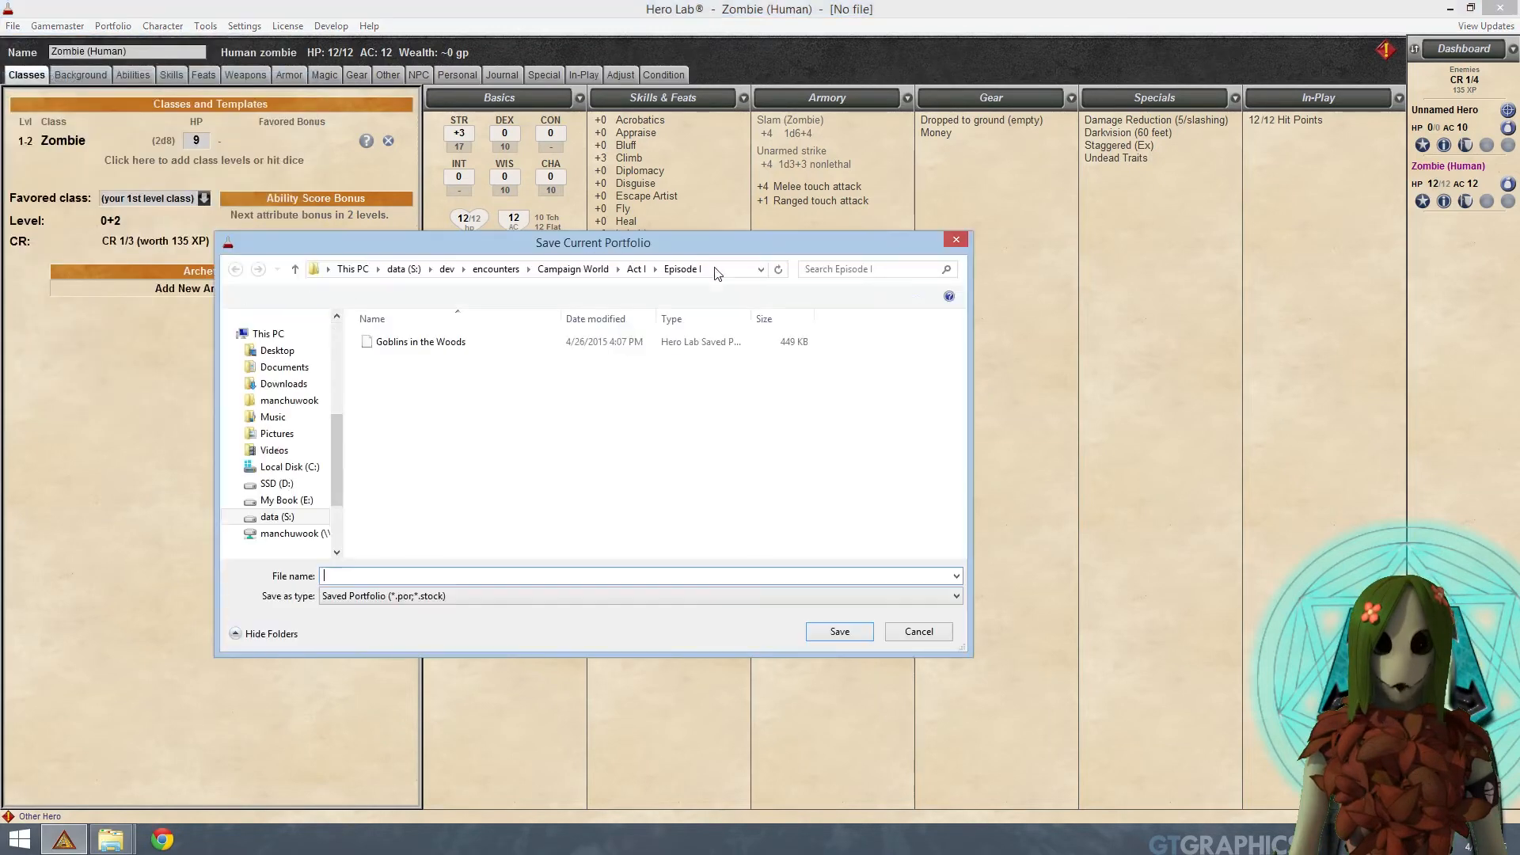
type("Our Zombie Frie")
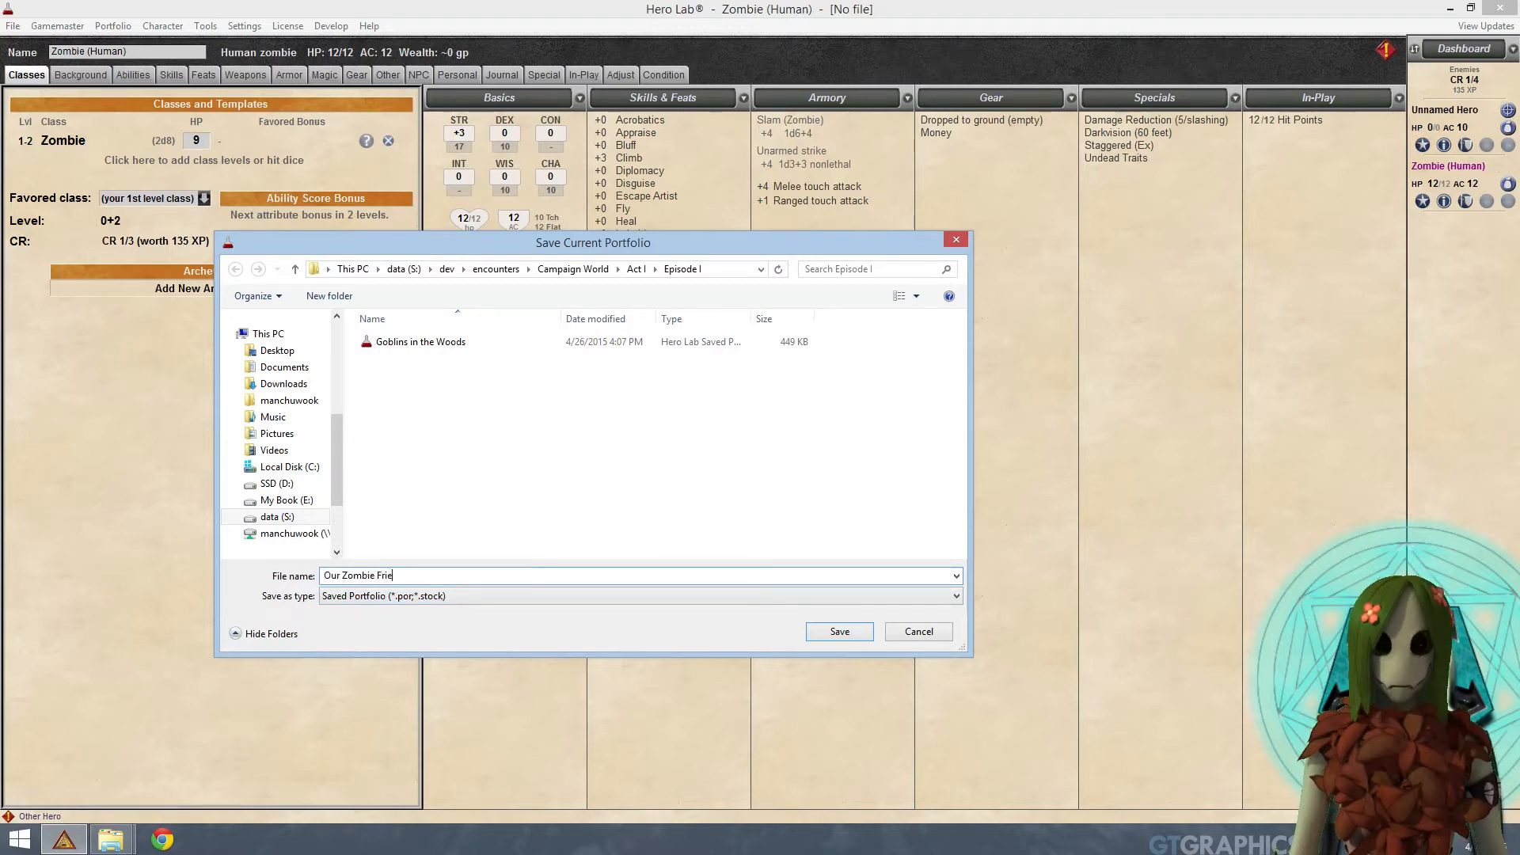
type("nd")
key("Return")
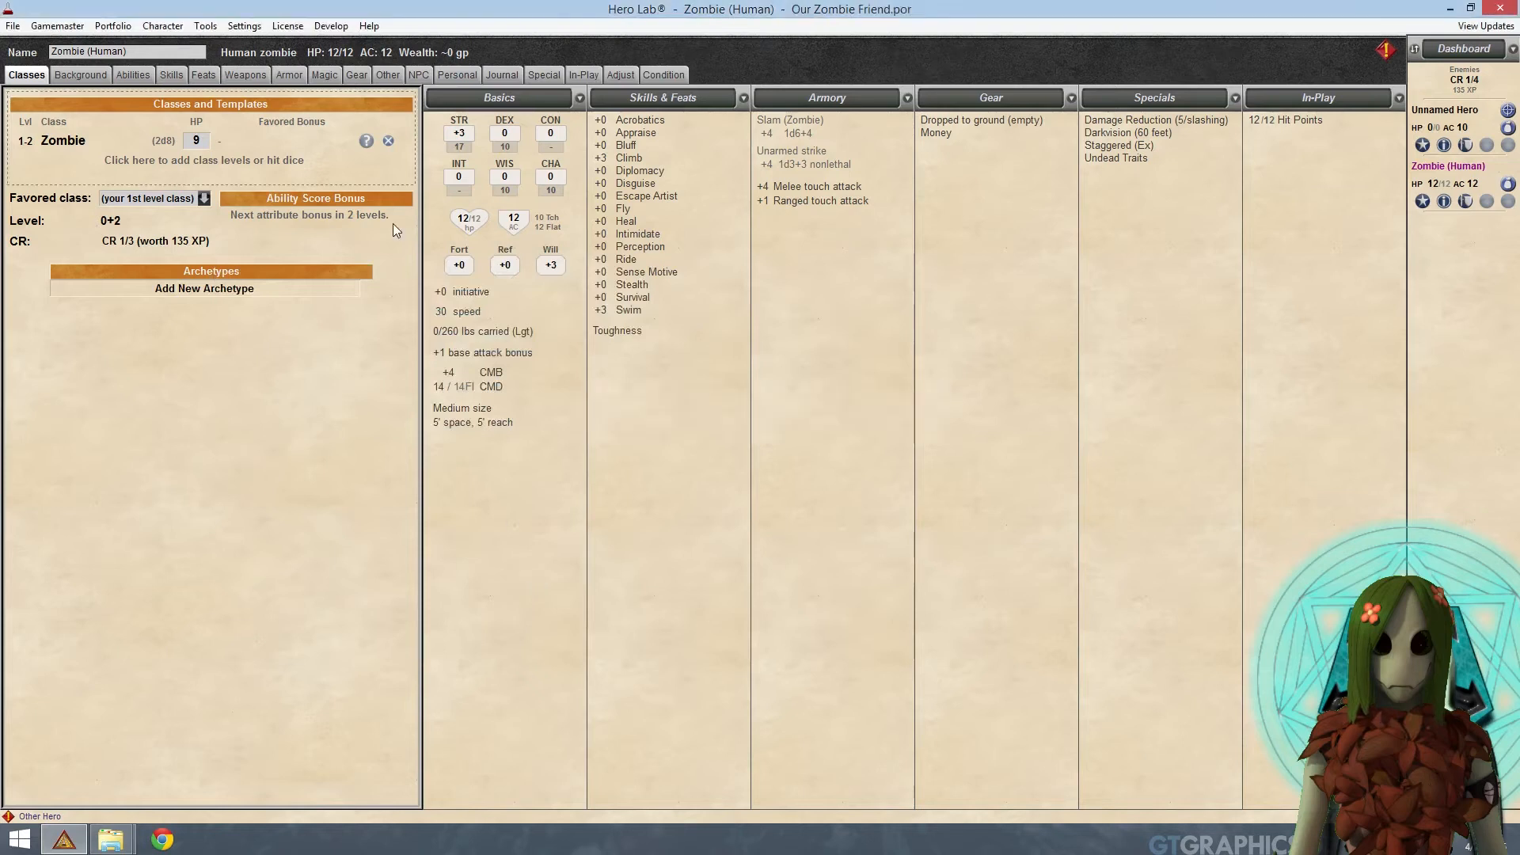
Step: Delete the Unnamed Hero from the zombie portfolio
left_click(162, 26)
mouse_move(113, 26)
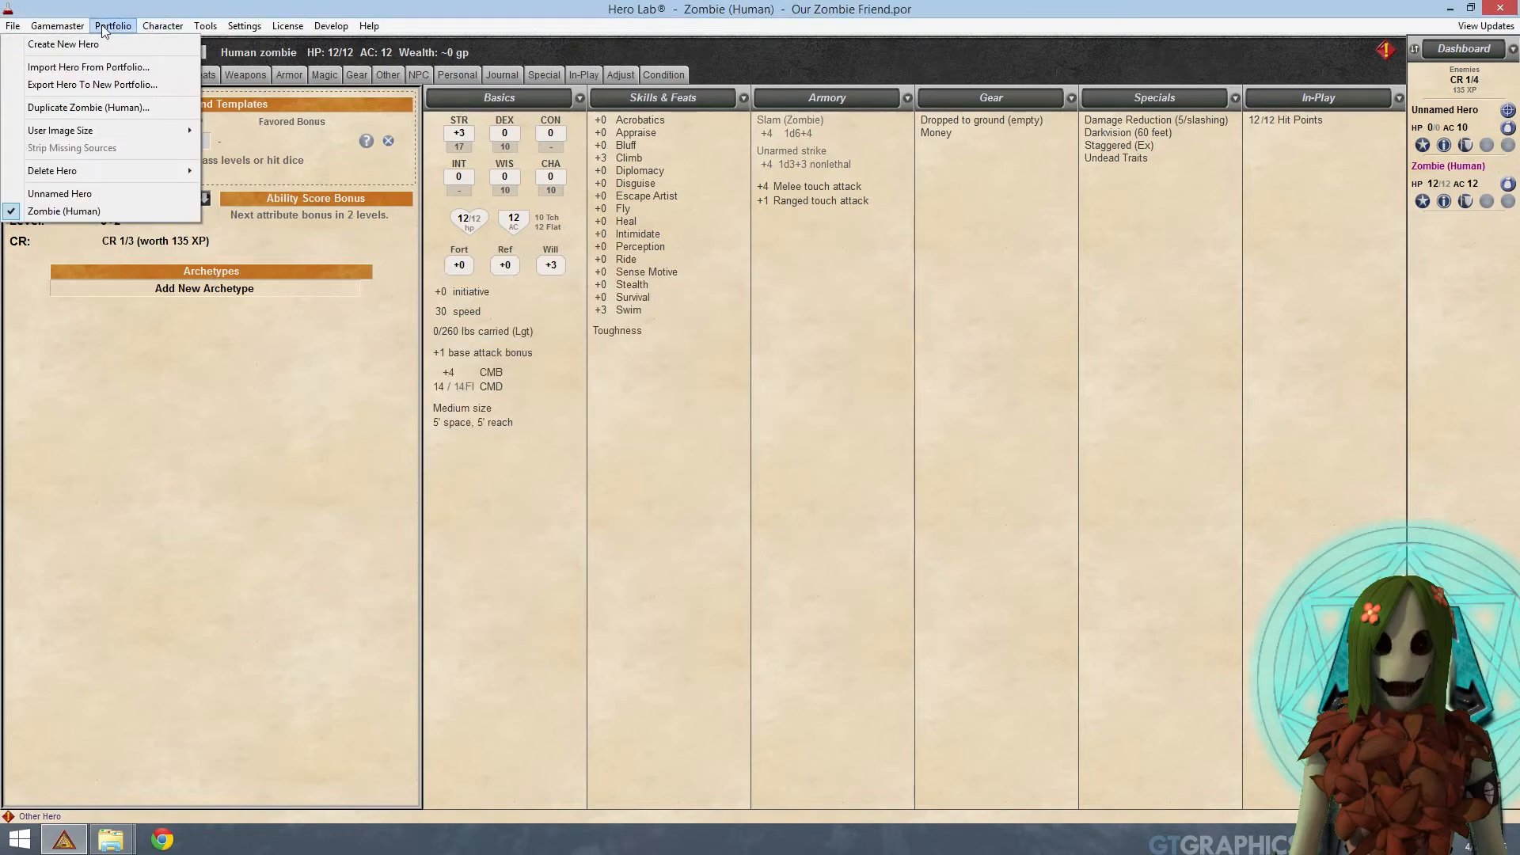
mouse_move(137, 174)
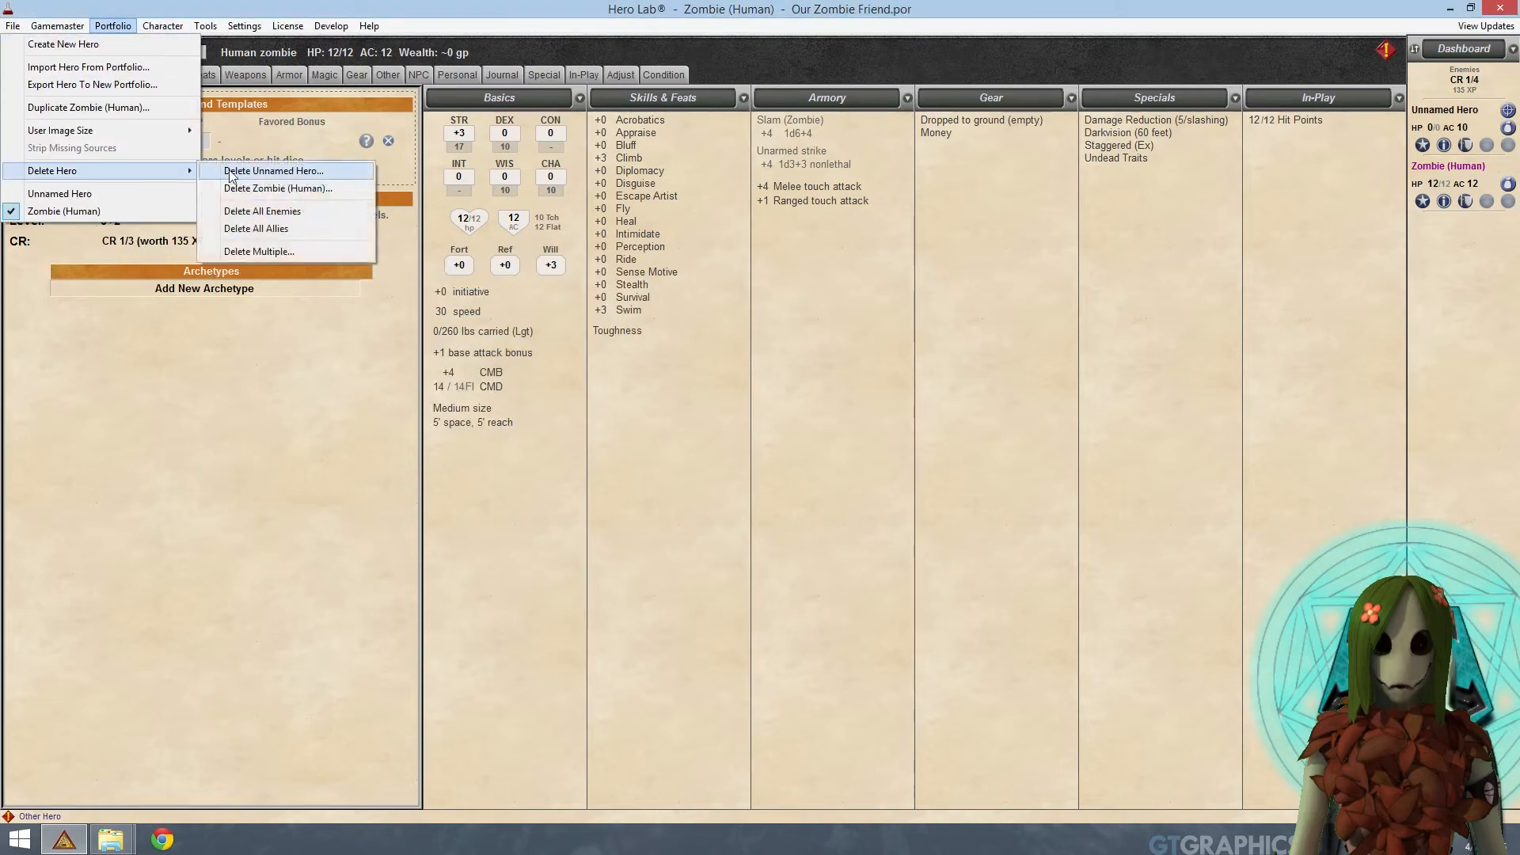
left_click(273, 171)
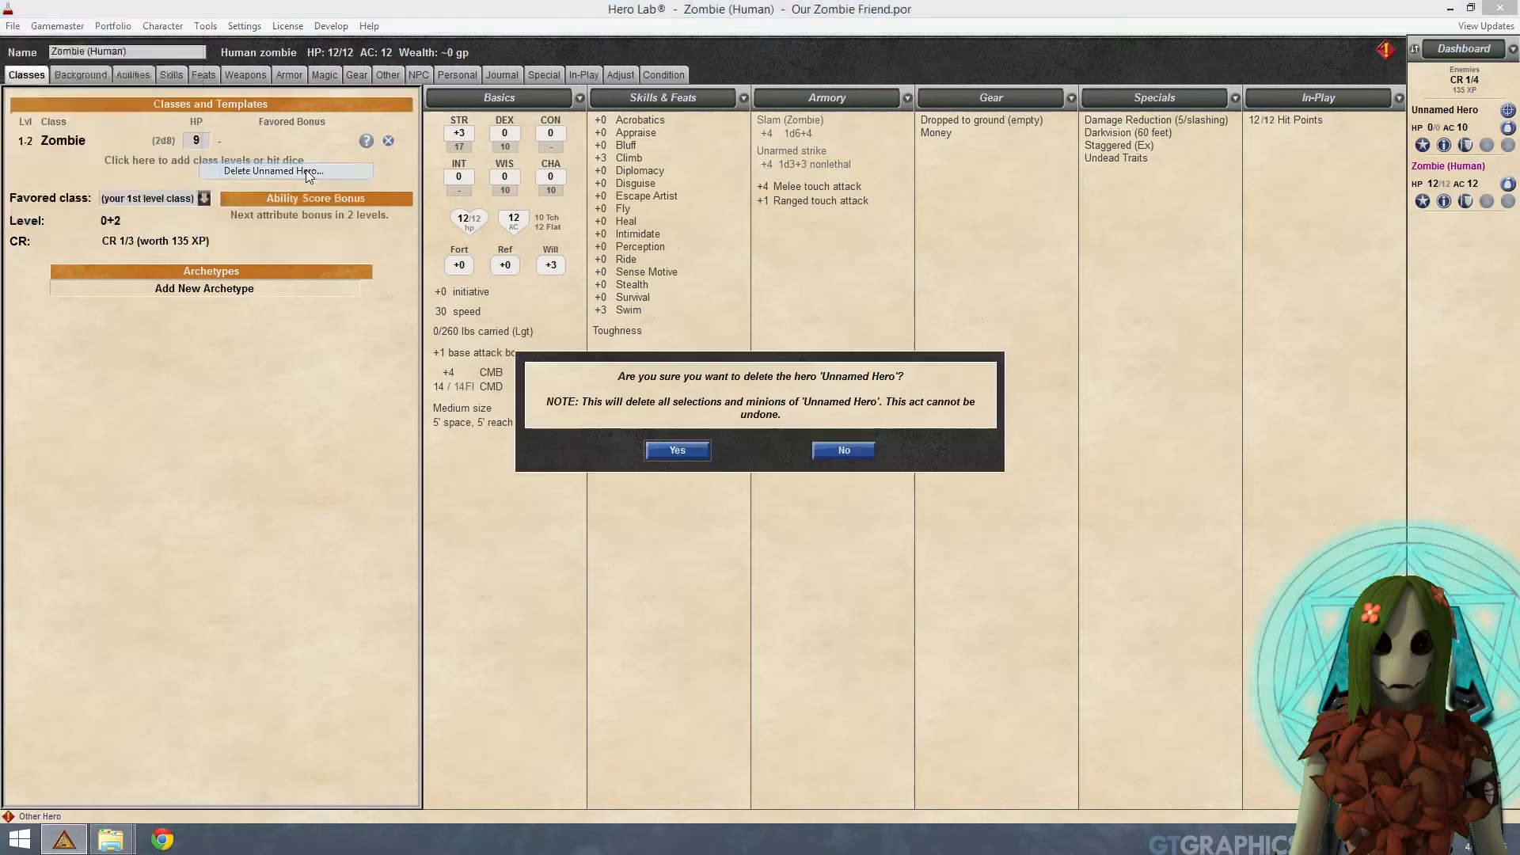
left_click(662, 456)
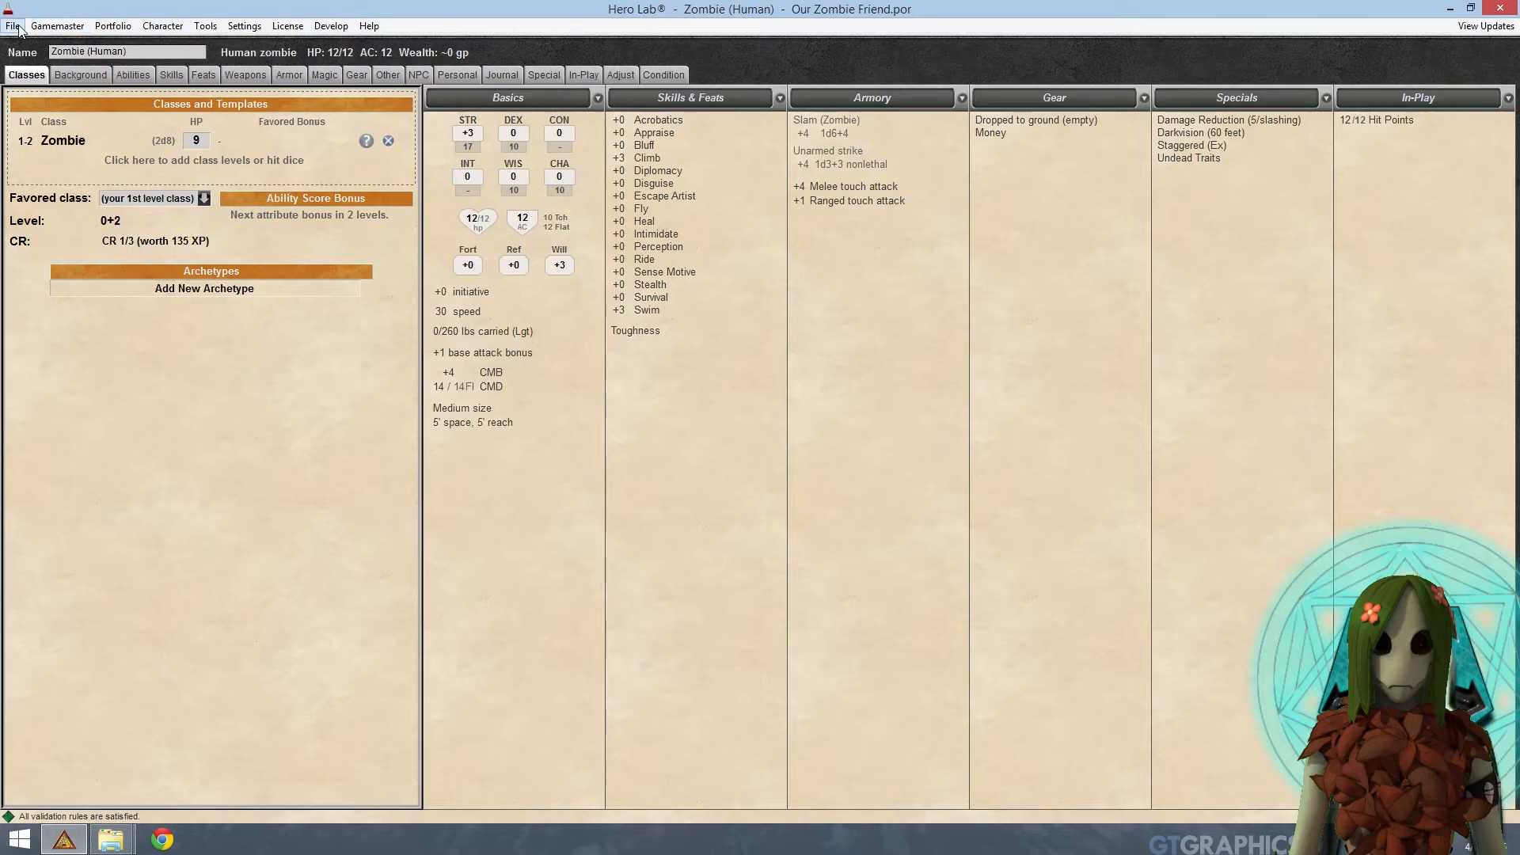
Step: Launch the HLExport tool and start creating an encounter export
left_click(75, 27)
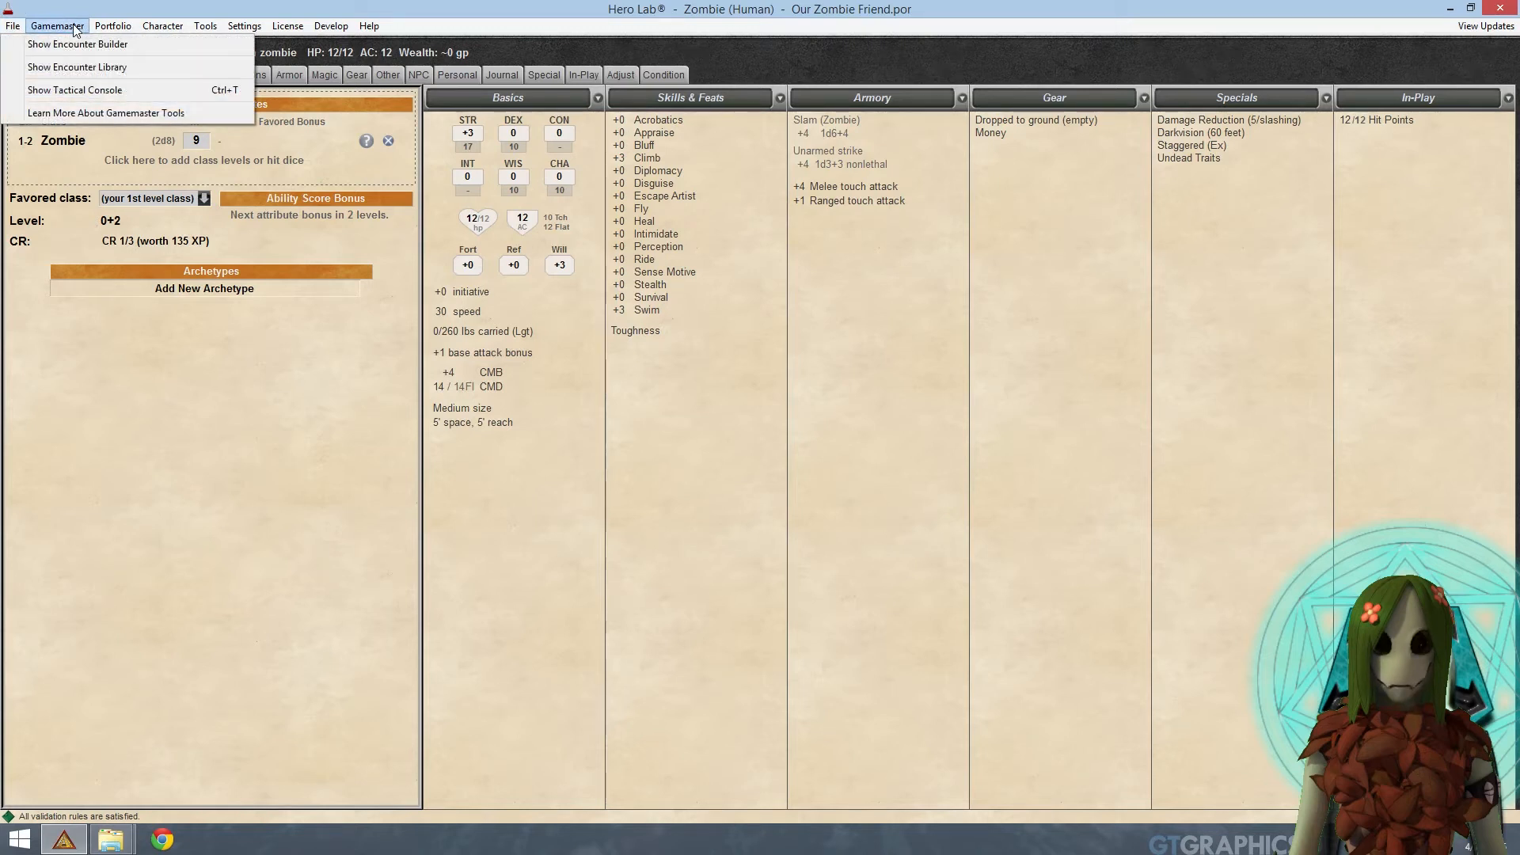
mouse_move(14, 29)
mouse_move(213, 29)
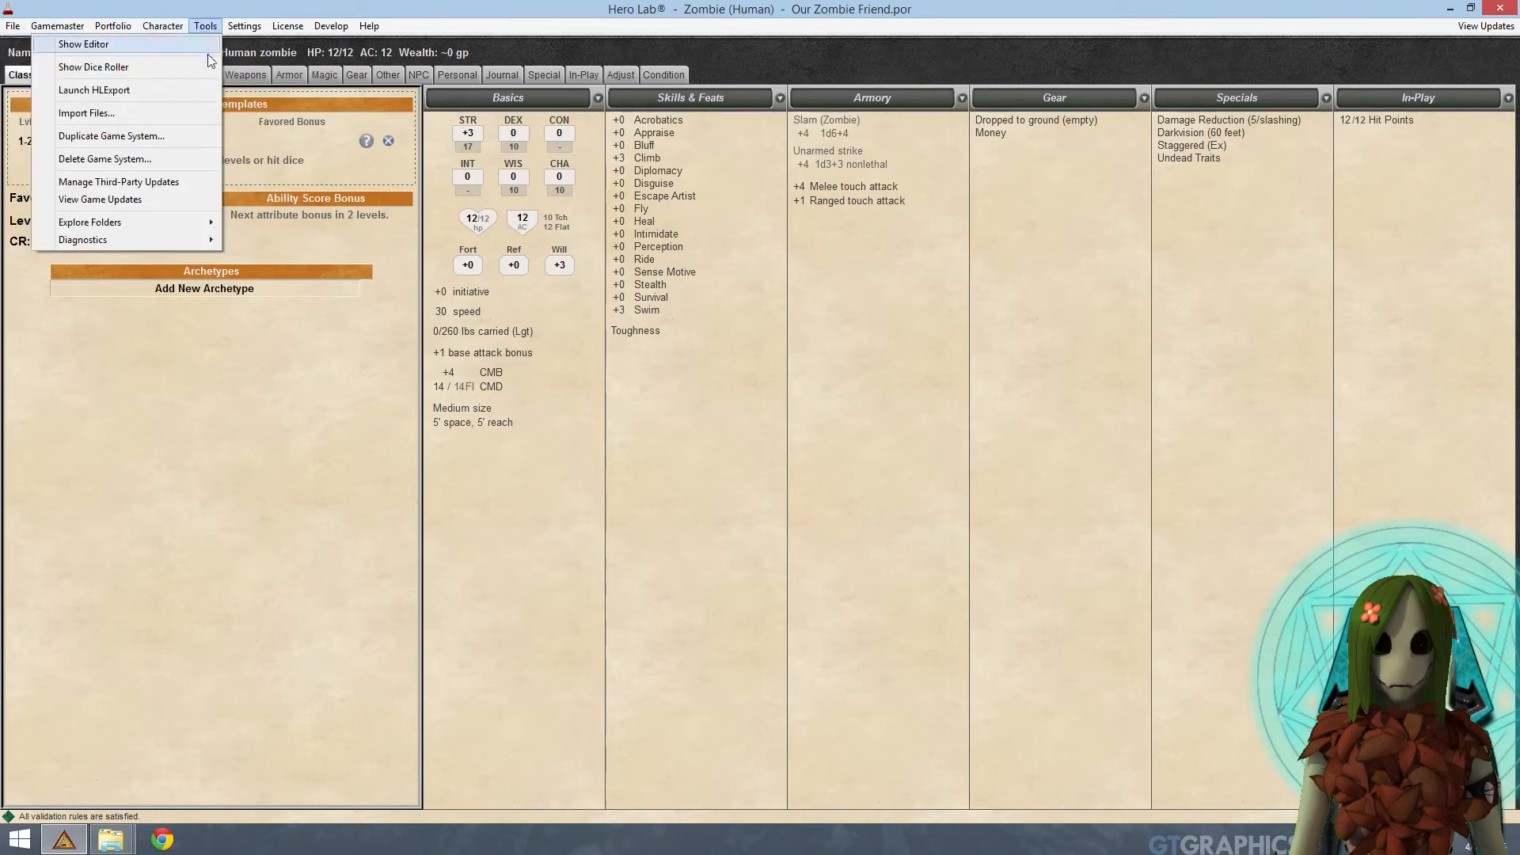
left_click(162, 90)
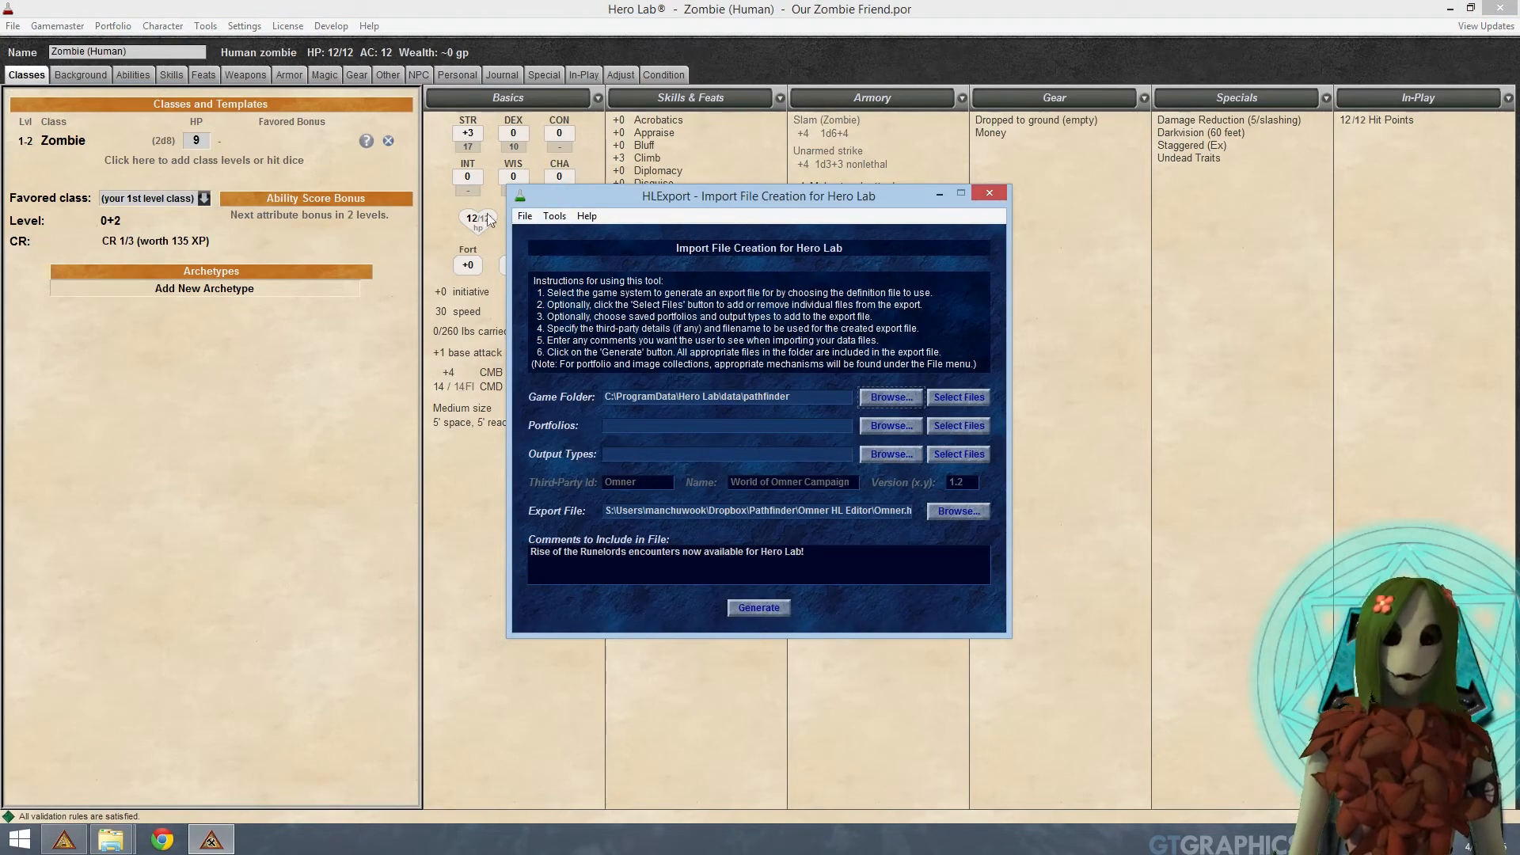
left_click(523, 217)
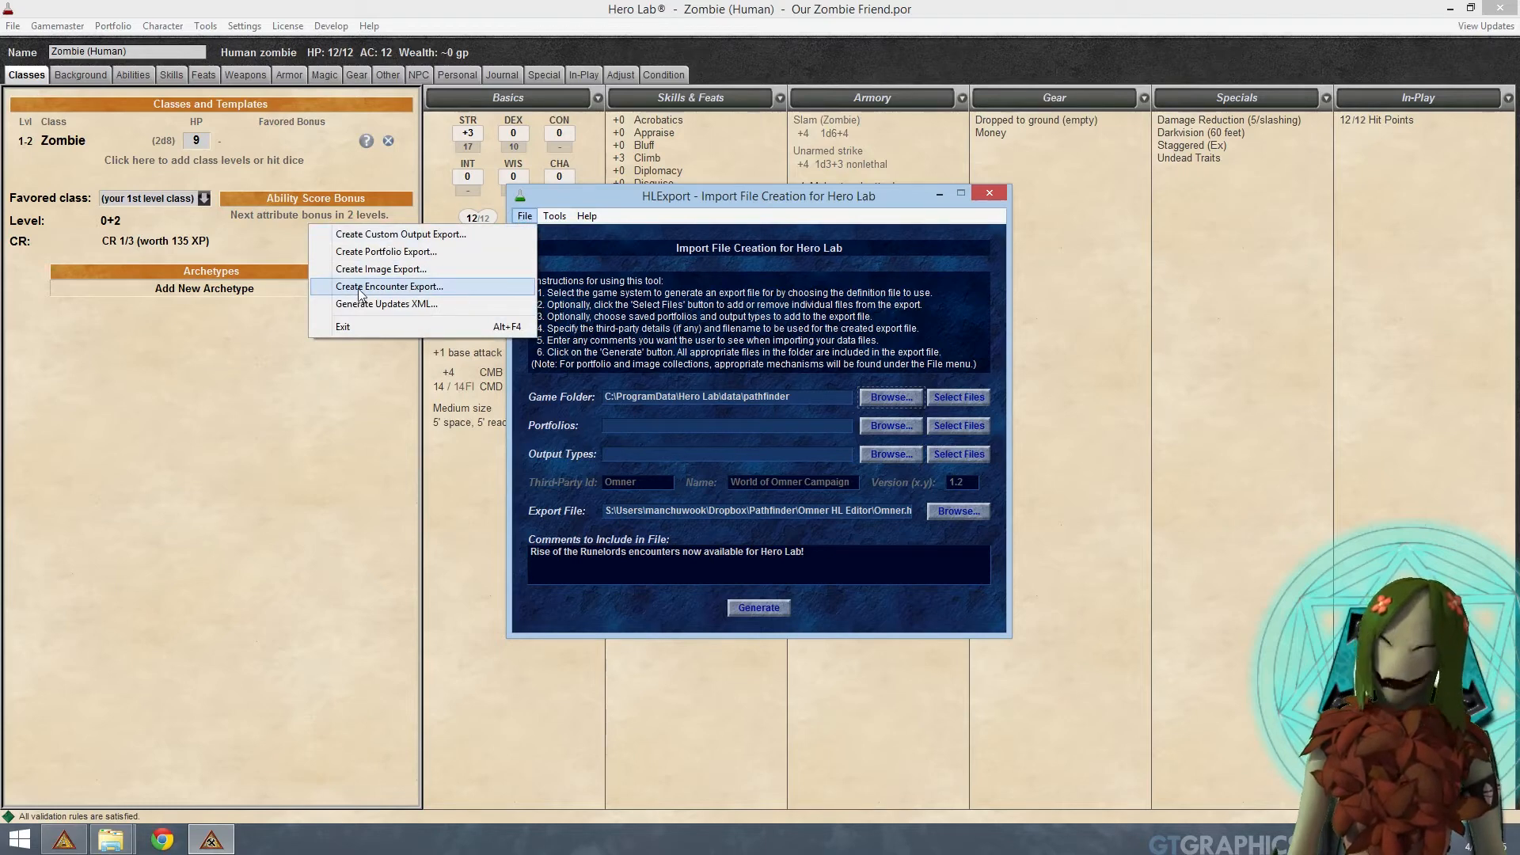
left_click(464, 288)
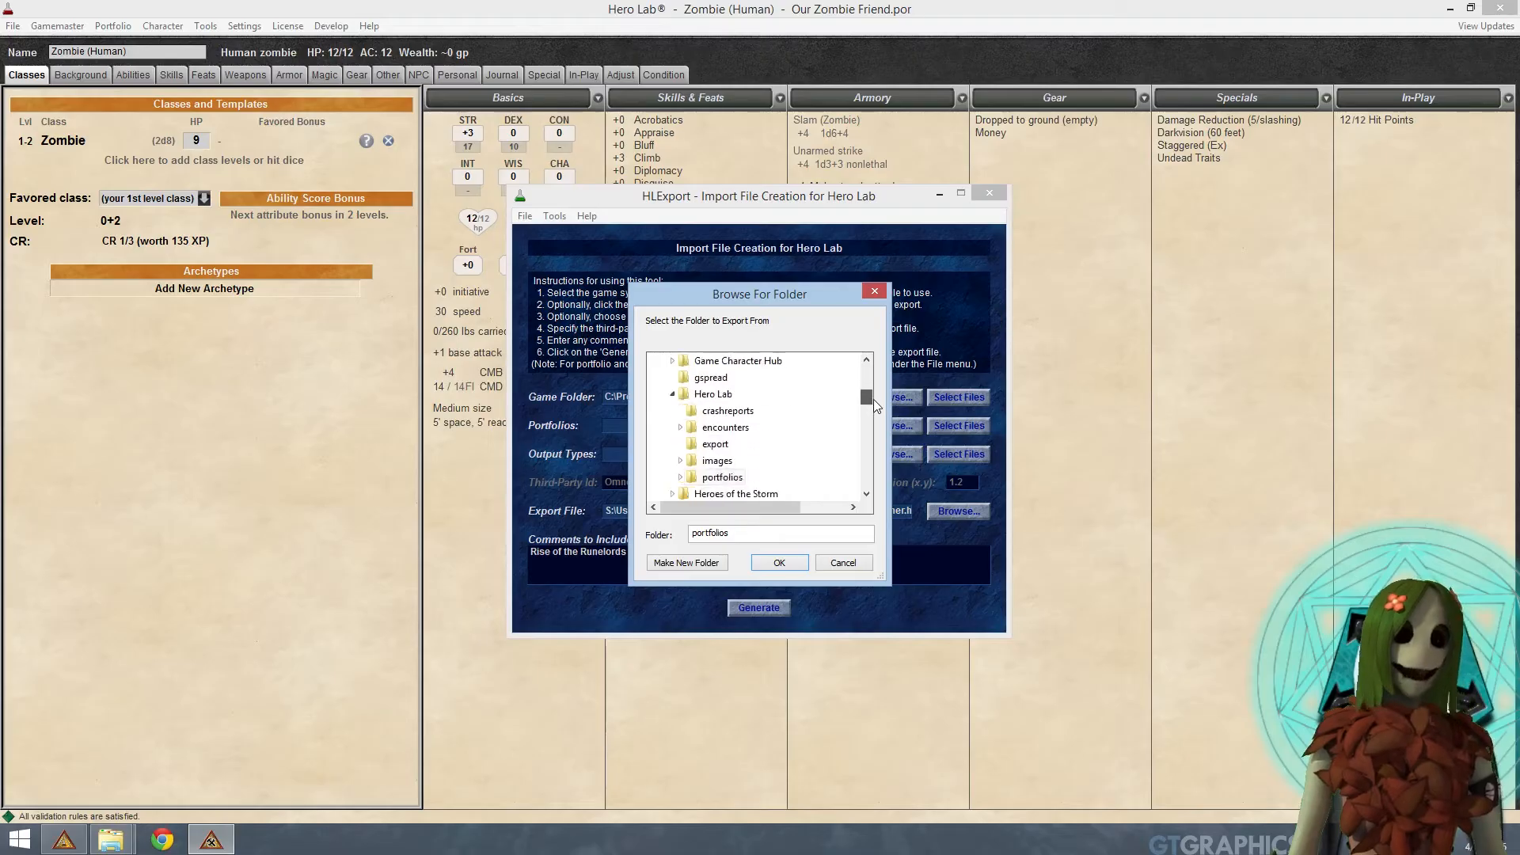
Step: Choose the Campaign World folder under dev\encounters on the data (S:) drive as the folder to export from
left_click_drag(873, 399, 876, 487)
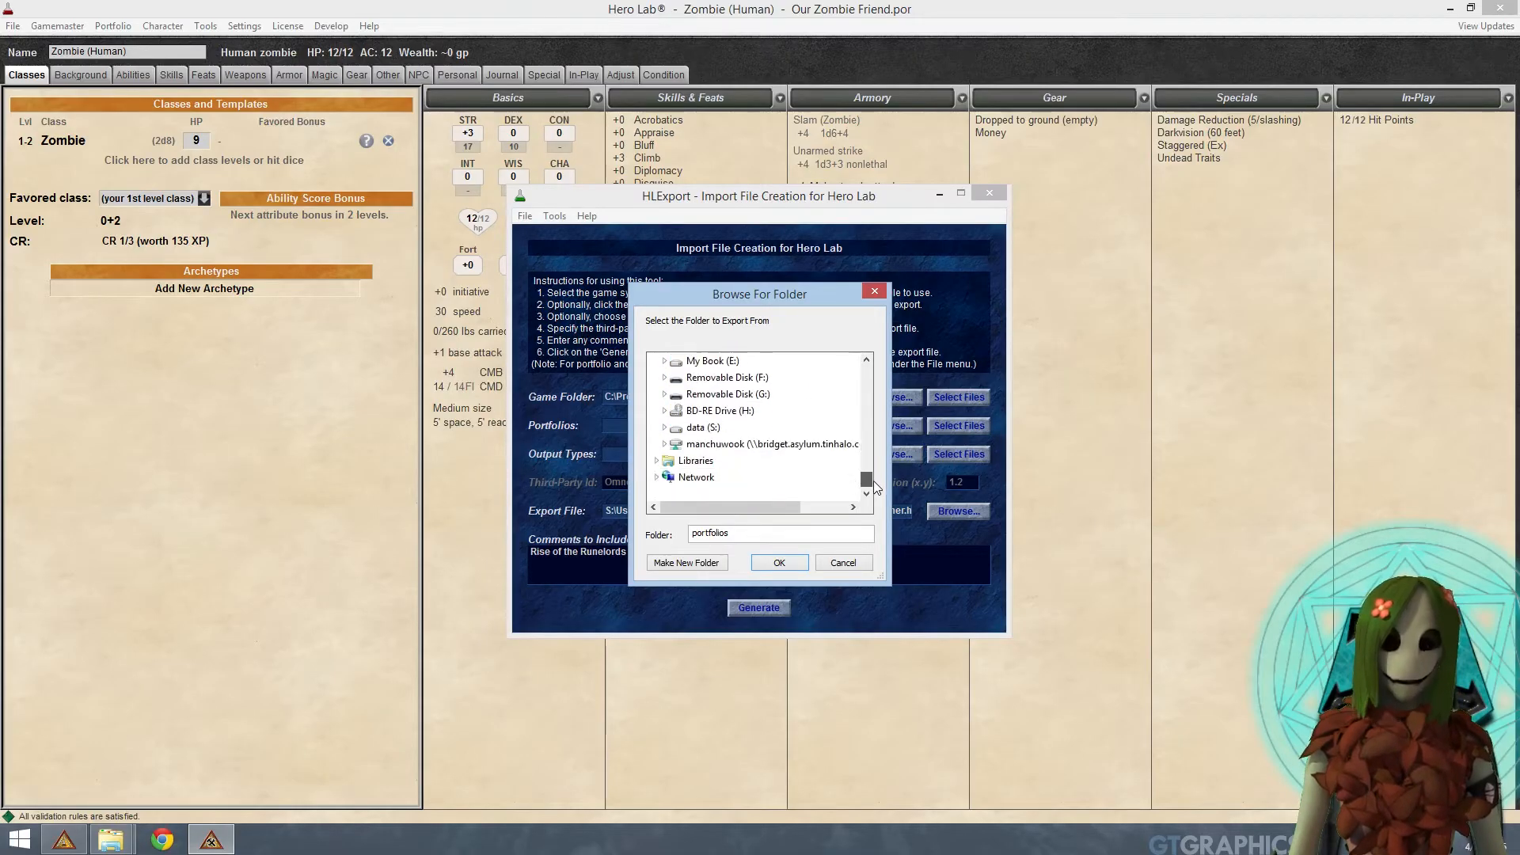
left_click(665, 429)
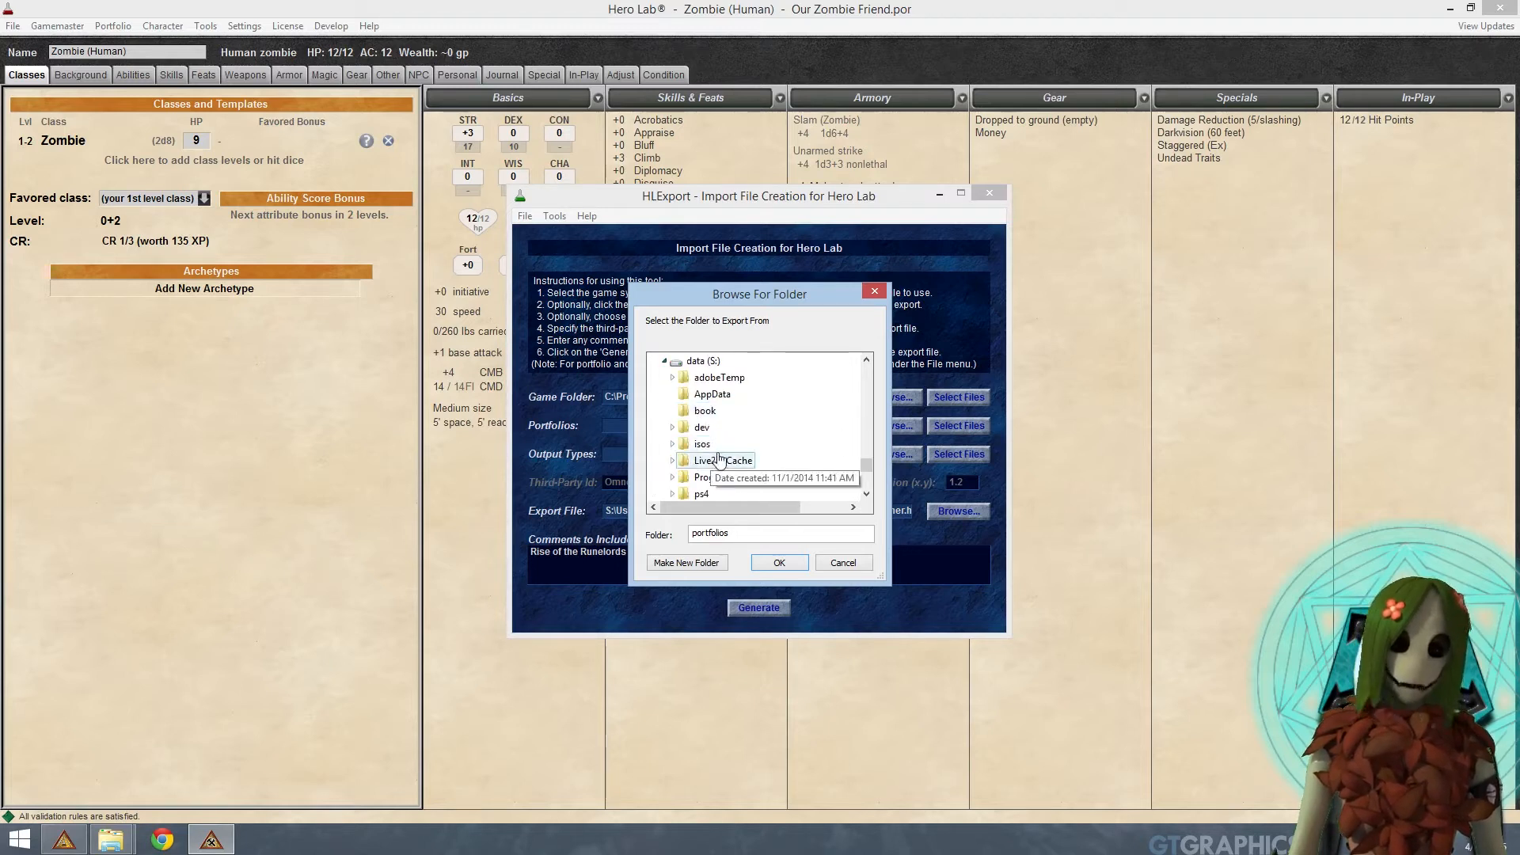
scroll(717, 460, "up", 5)
scroll(709, 462, "up", 1)
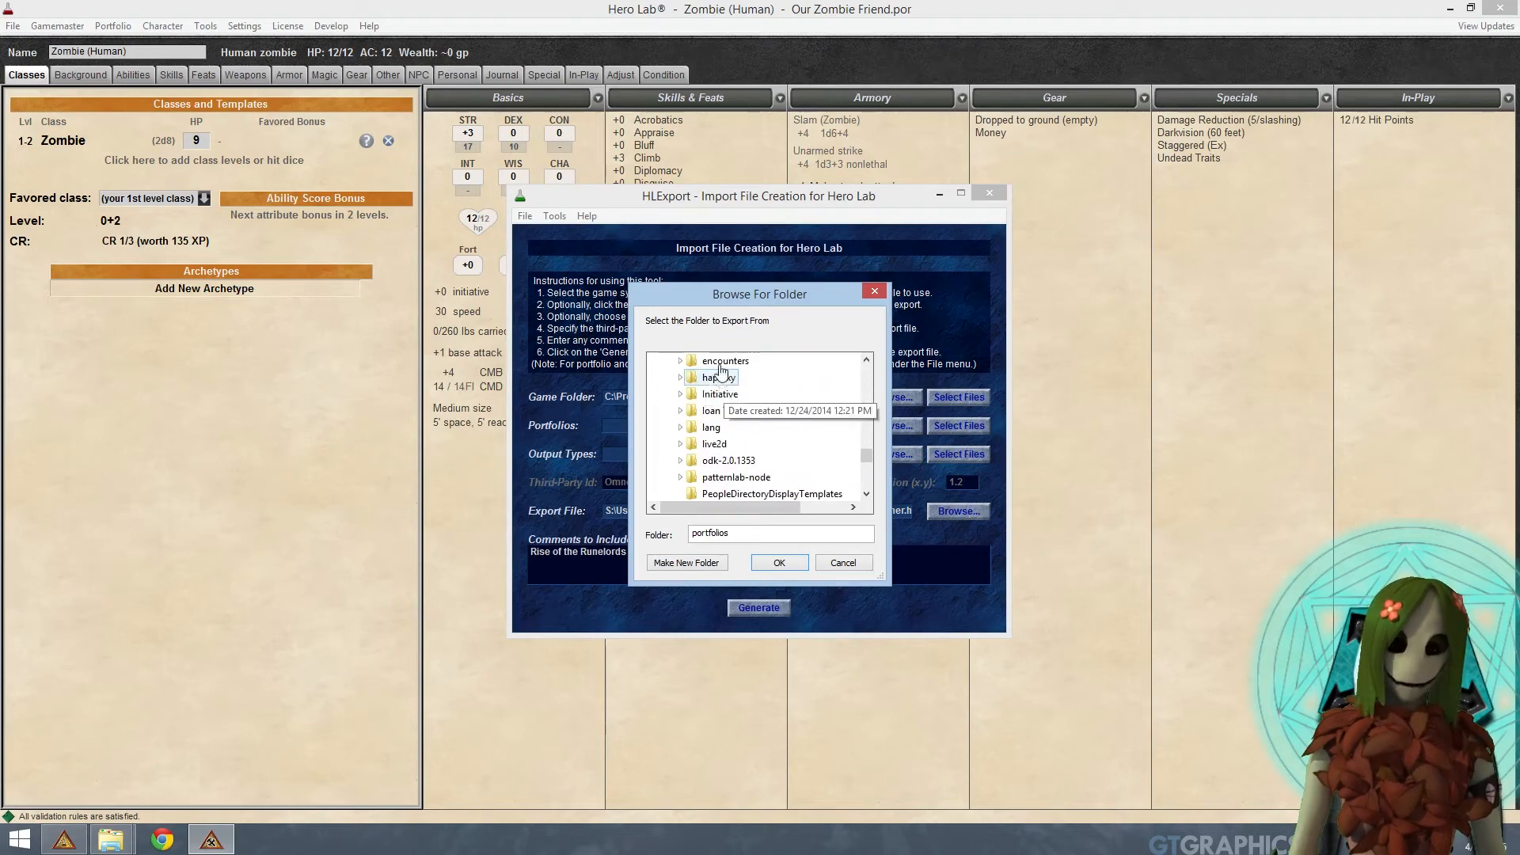
left_click(720, 362)
left_click(737, 496)
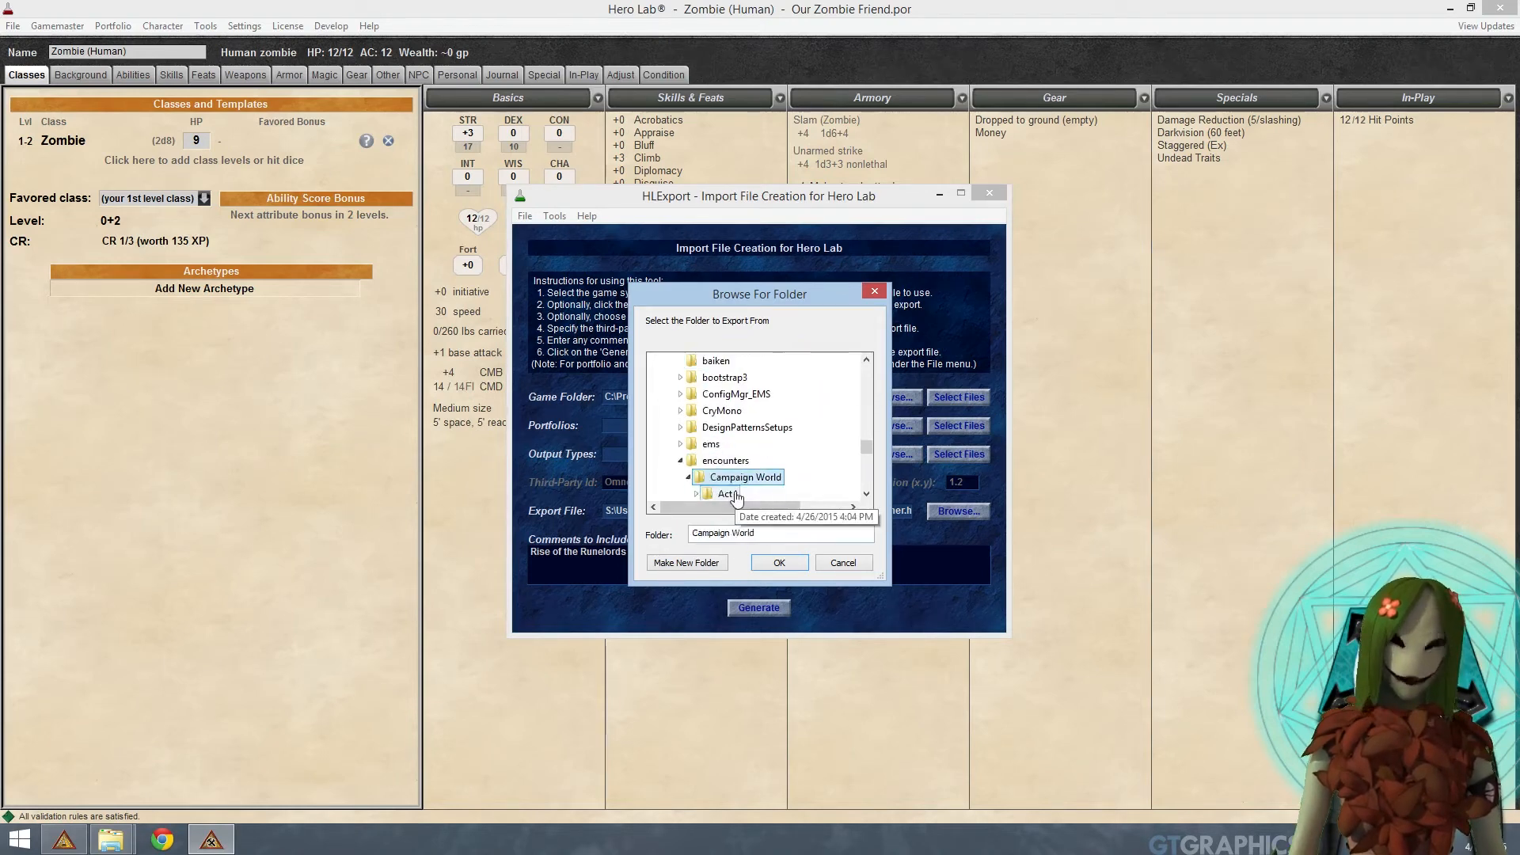
left_click(866, 494)
left_click(867, 495)
left_click(867, 494)
left_click(867, 494)
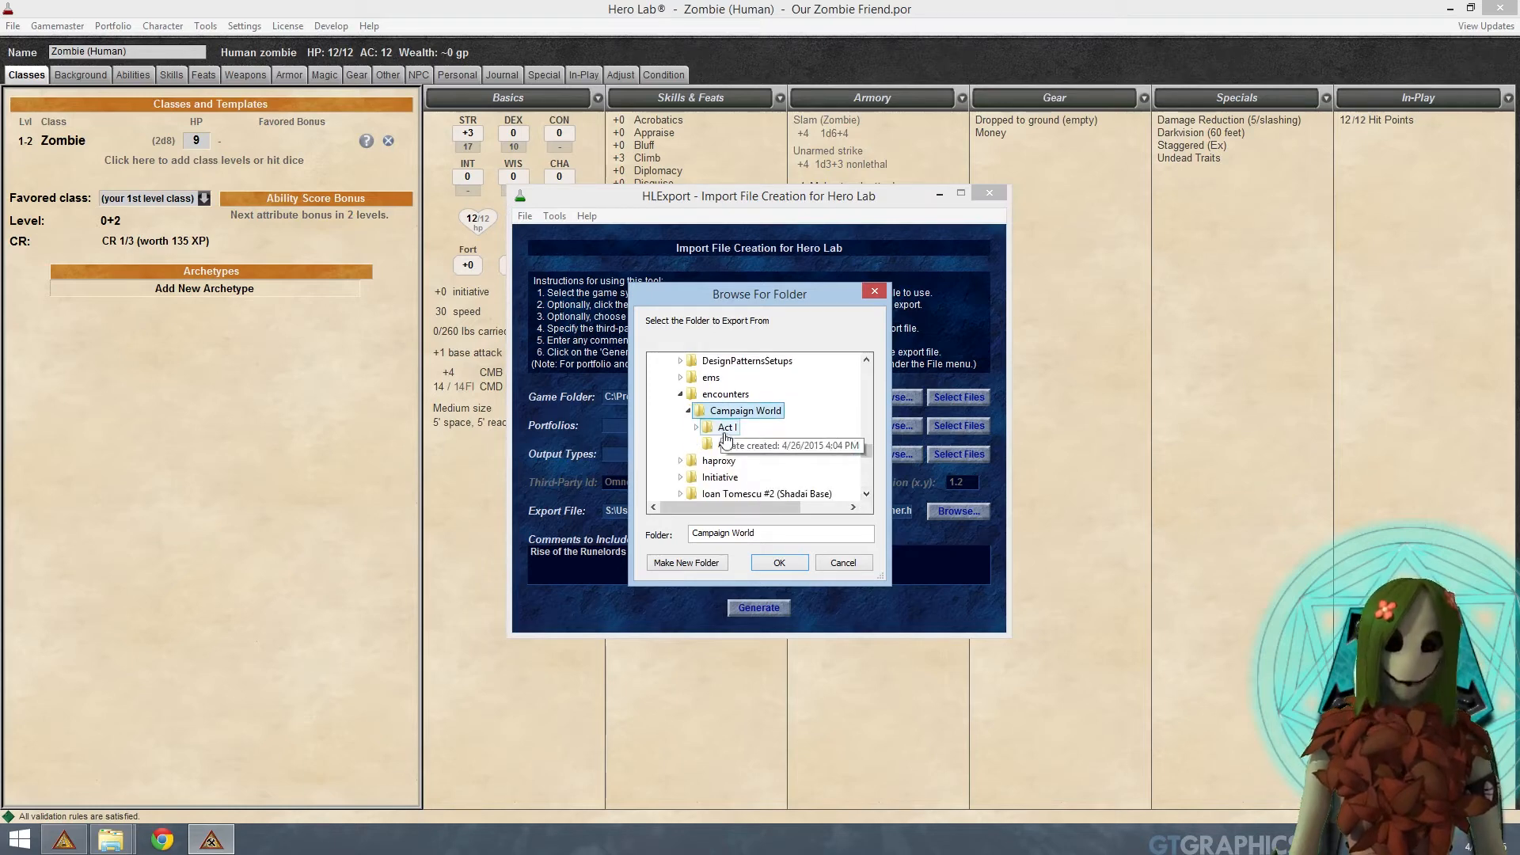
left_click(696, 427)
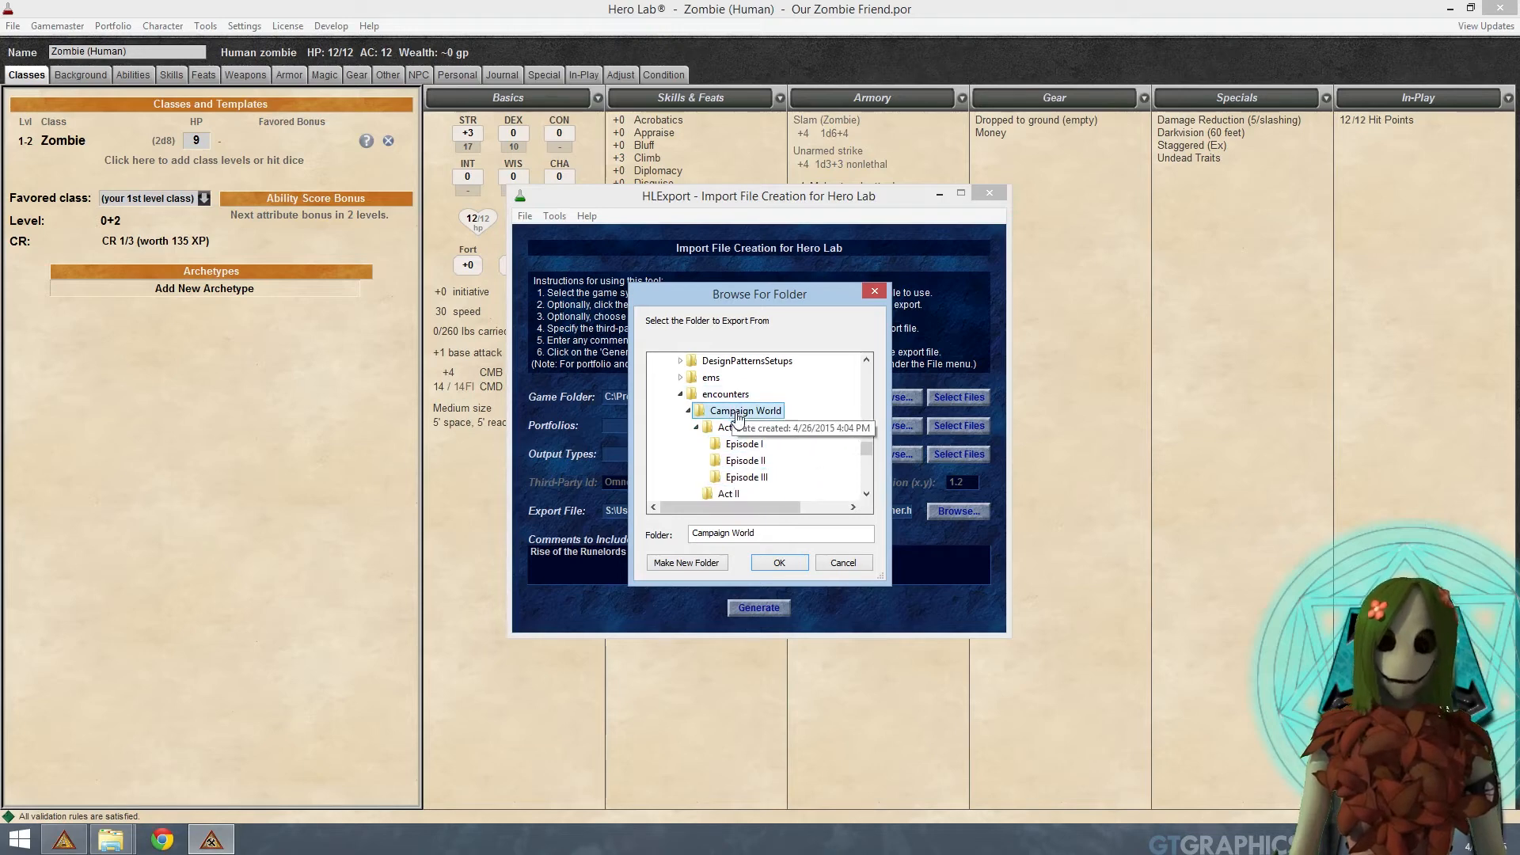
left_click(780, 563)
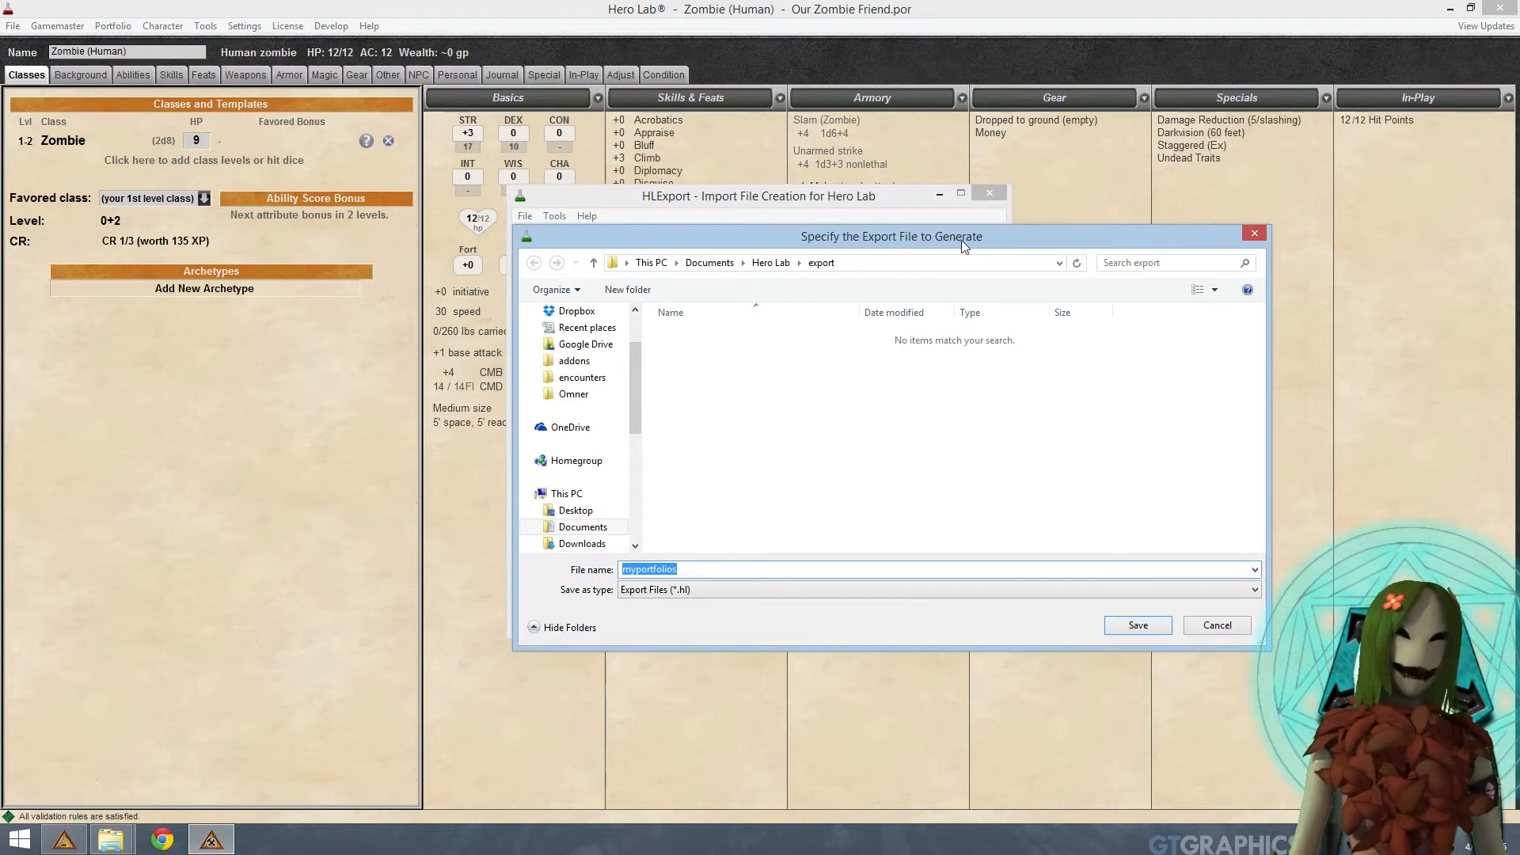
Step: Specify the export file as Campaign World.hl in the dev\encounters folder on the data (S:) drive
left_click_drag(634, 406, 643, 489)
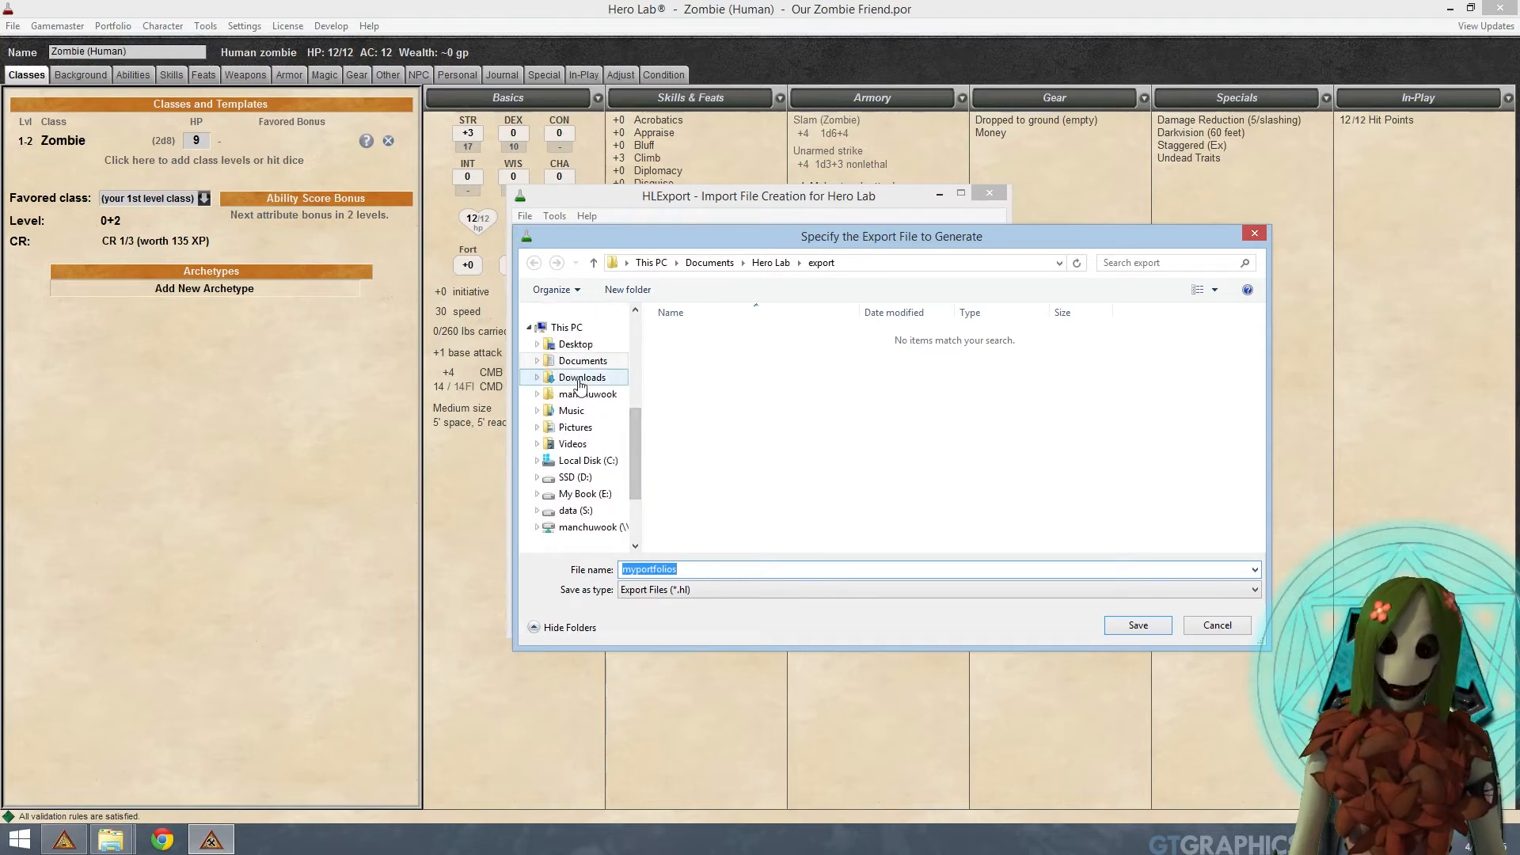
left_click(576, 511)
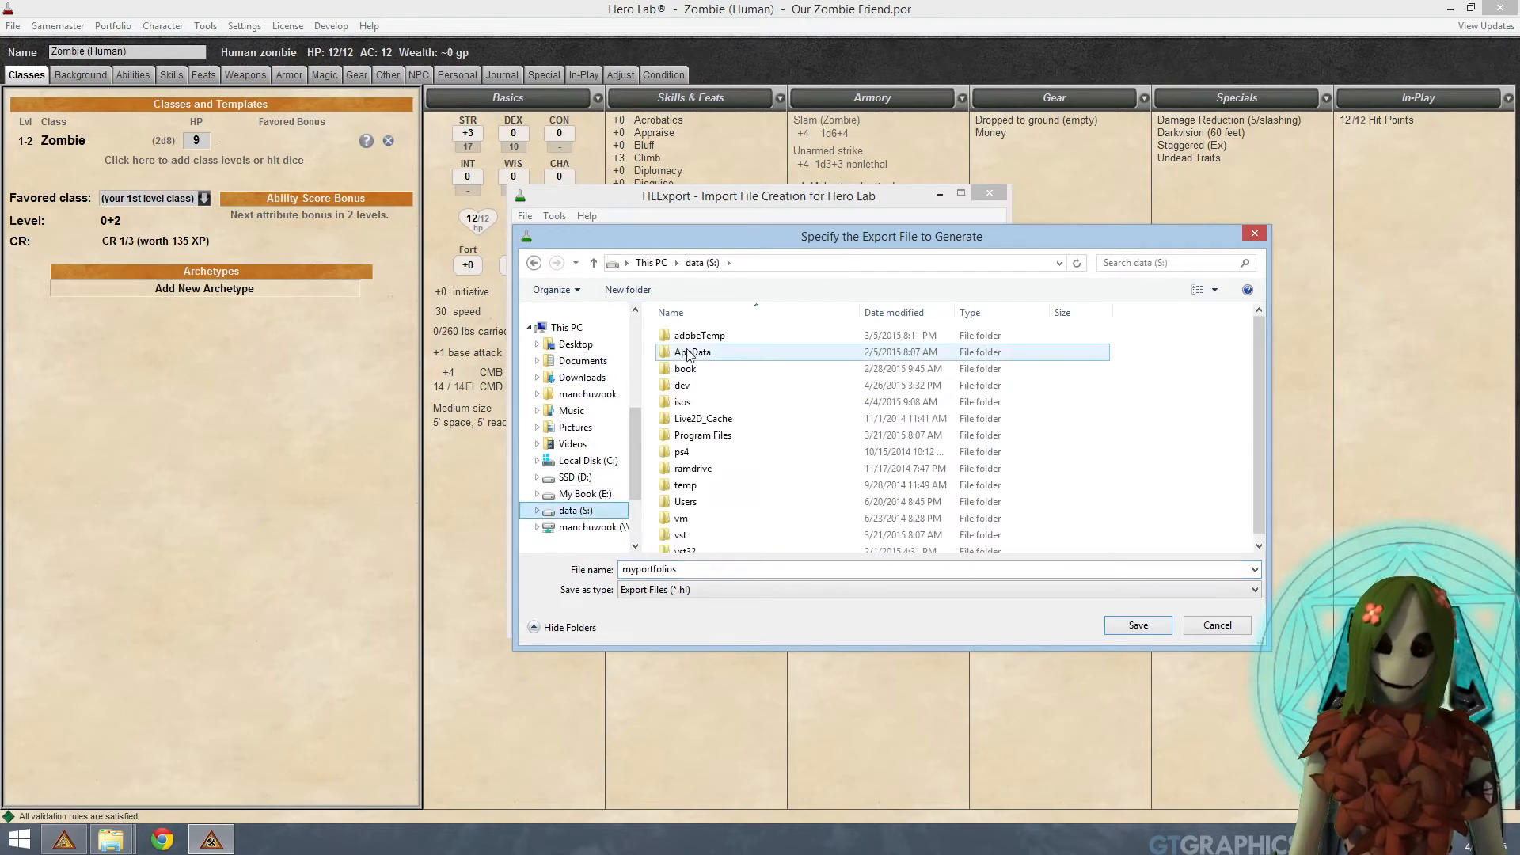
double_click(688, 386)
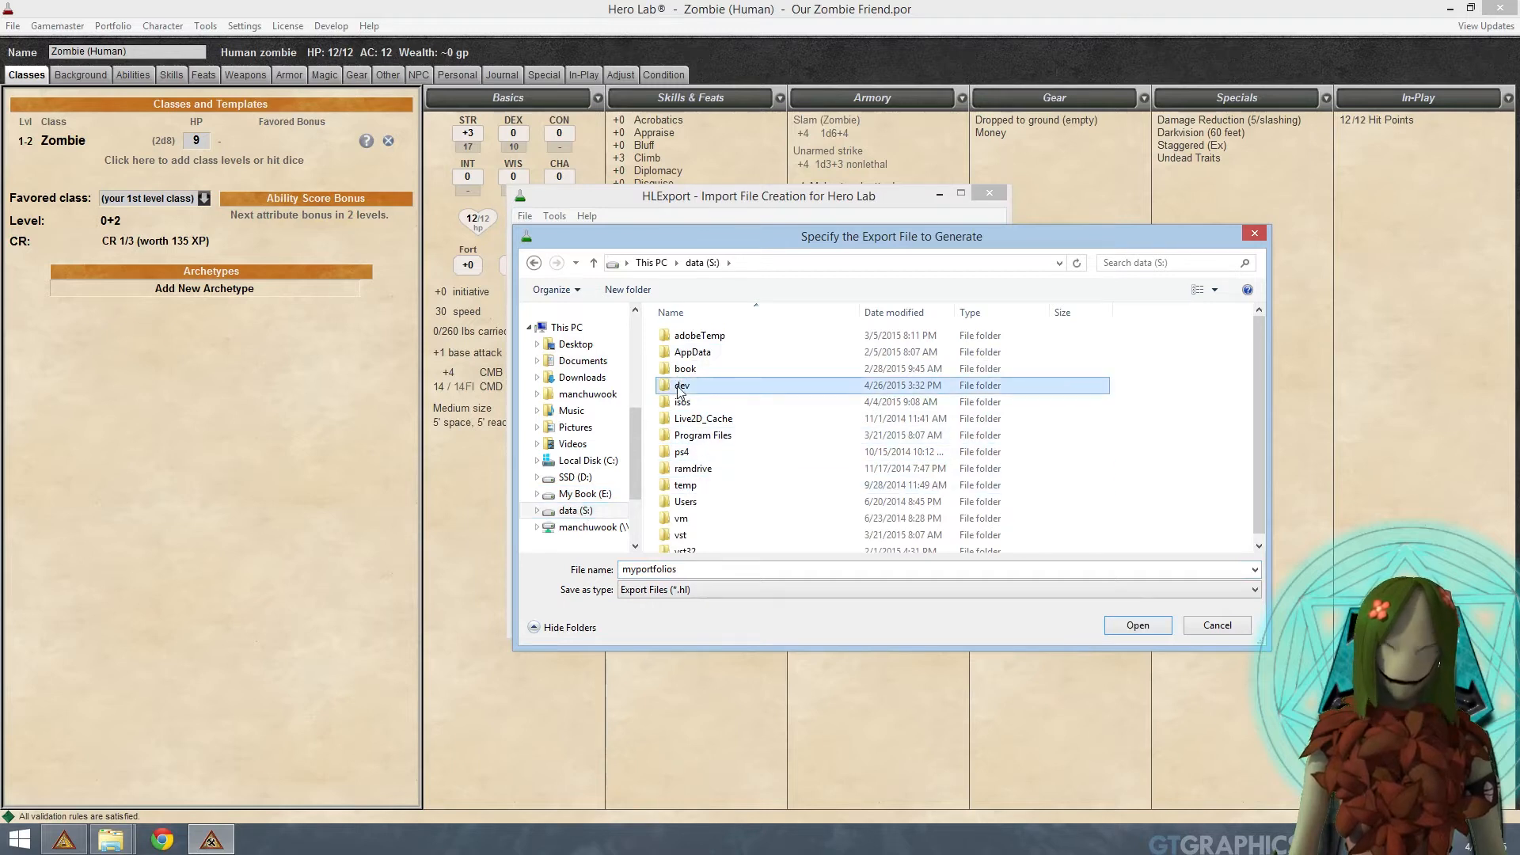
double_click(728, 469)
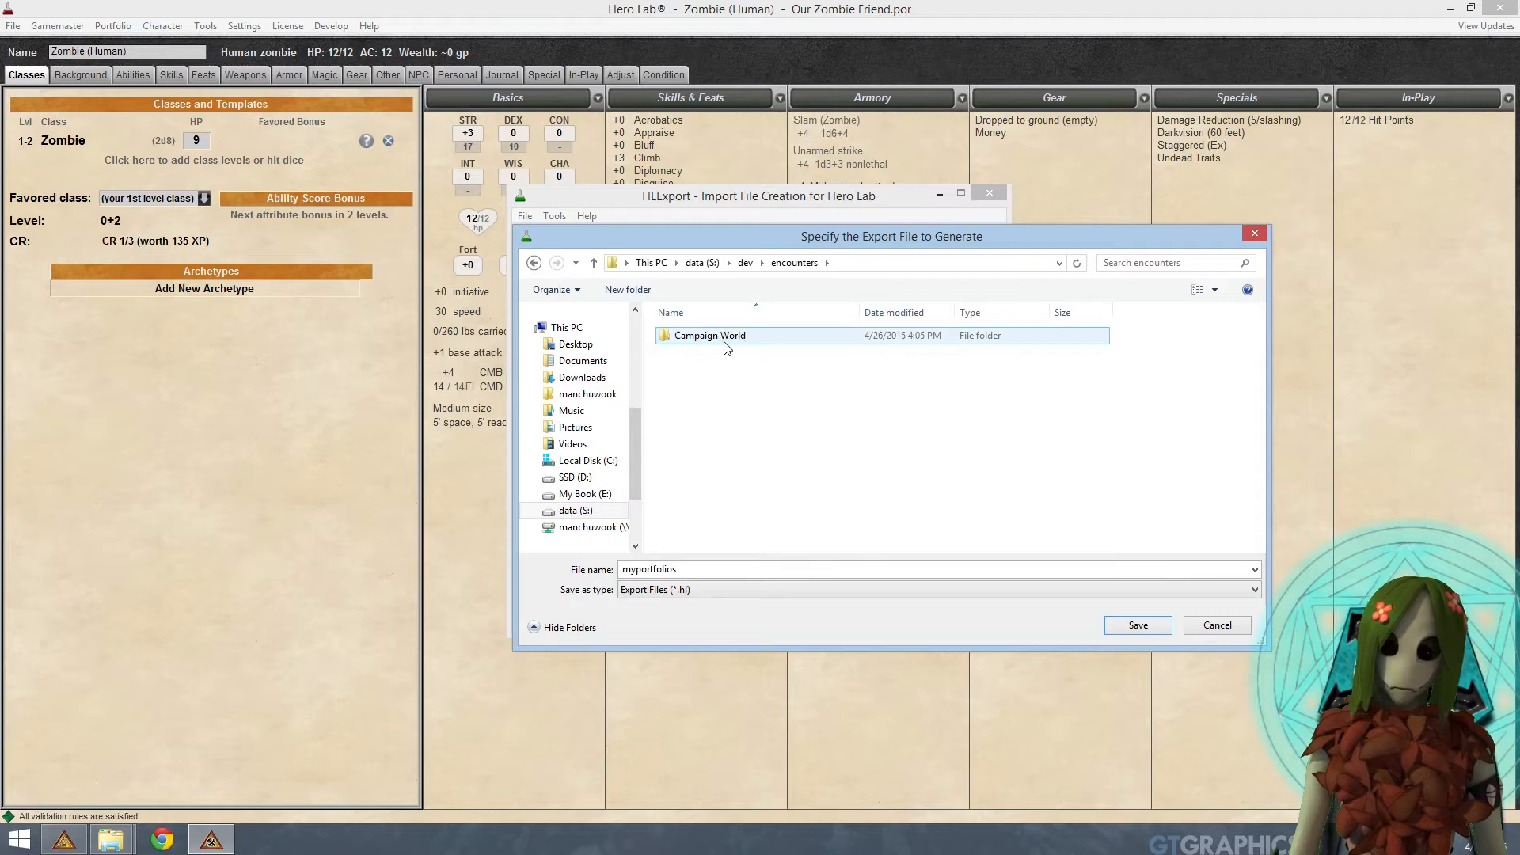
left_click(776, 569)
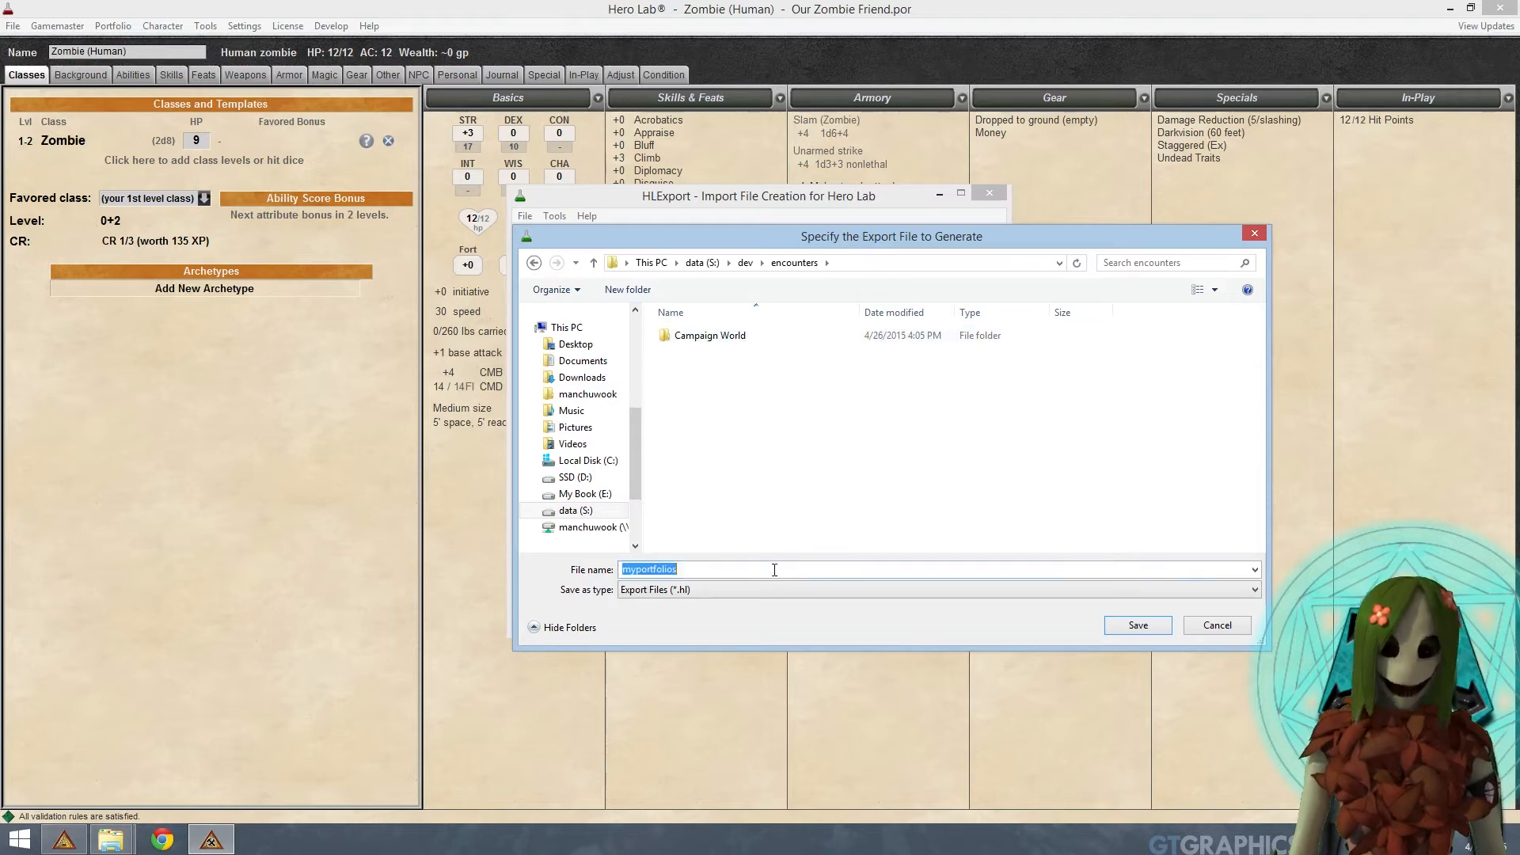
type("Campaig")
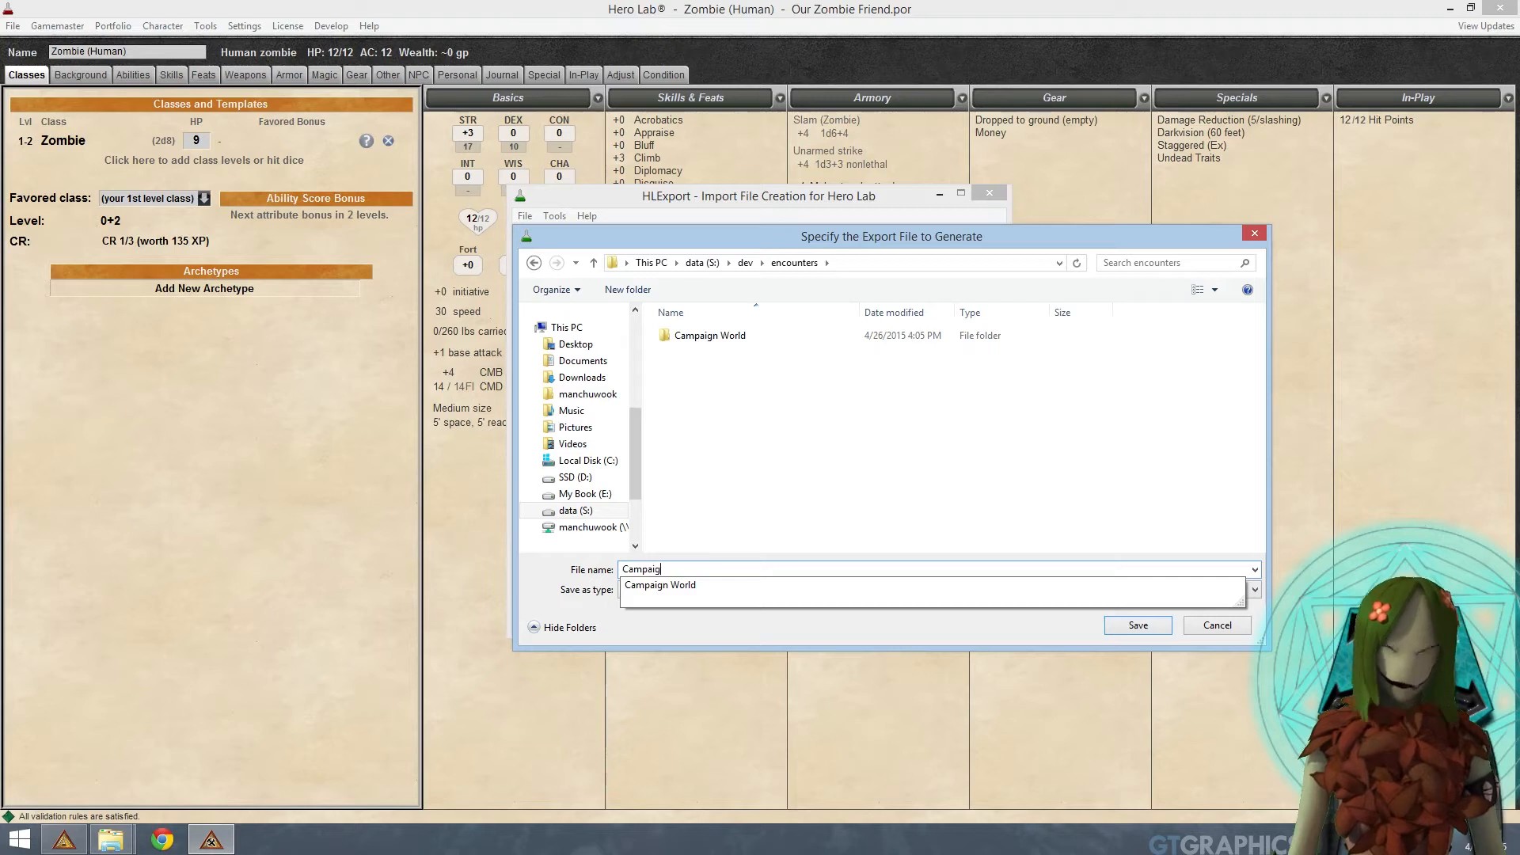
type("n World")
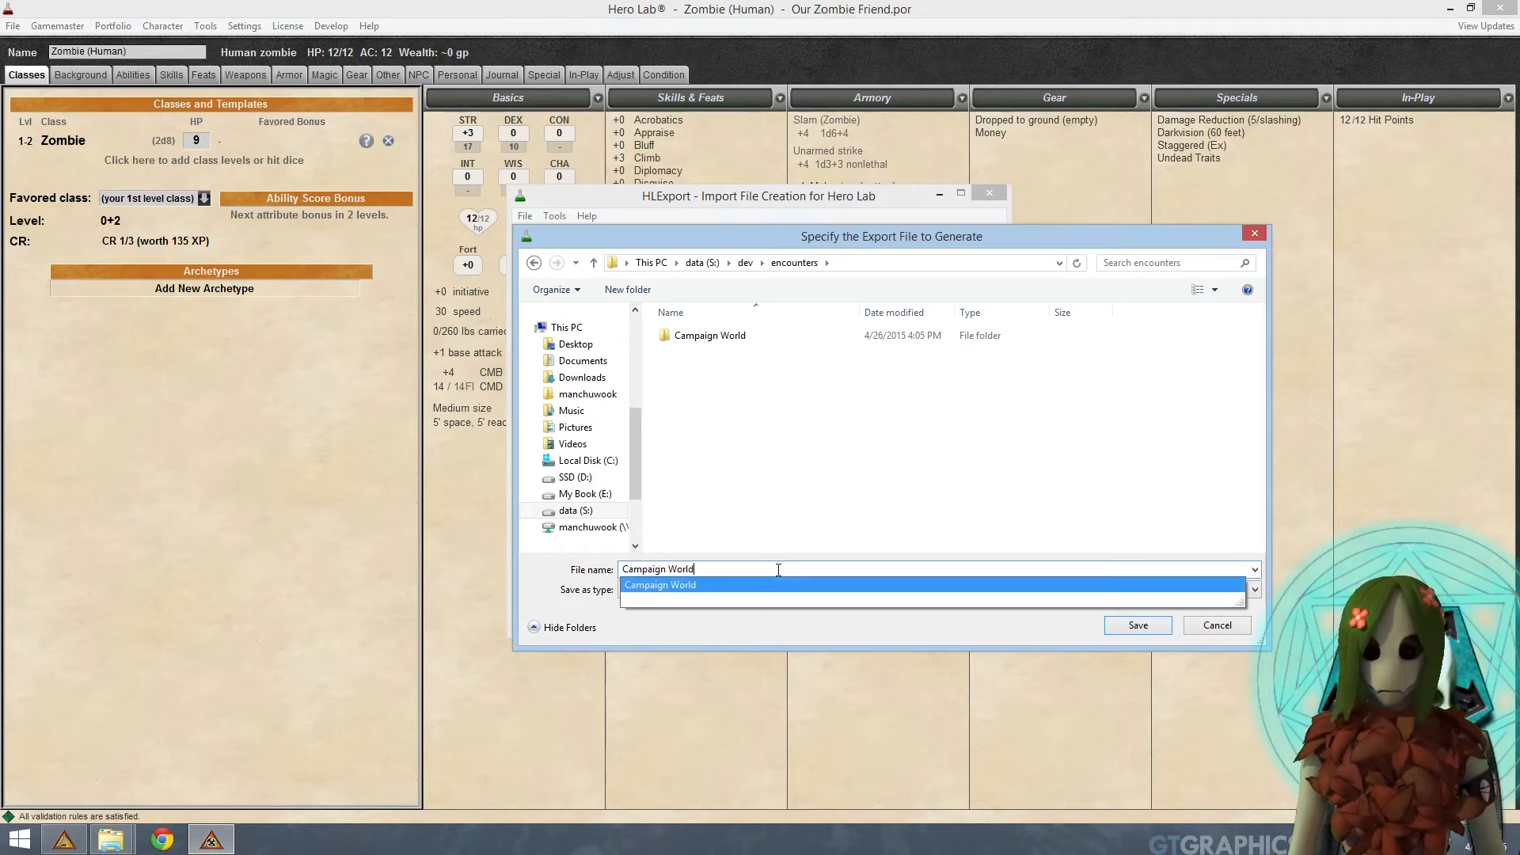
type(".hl")
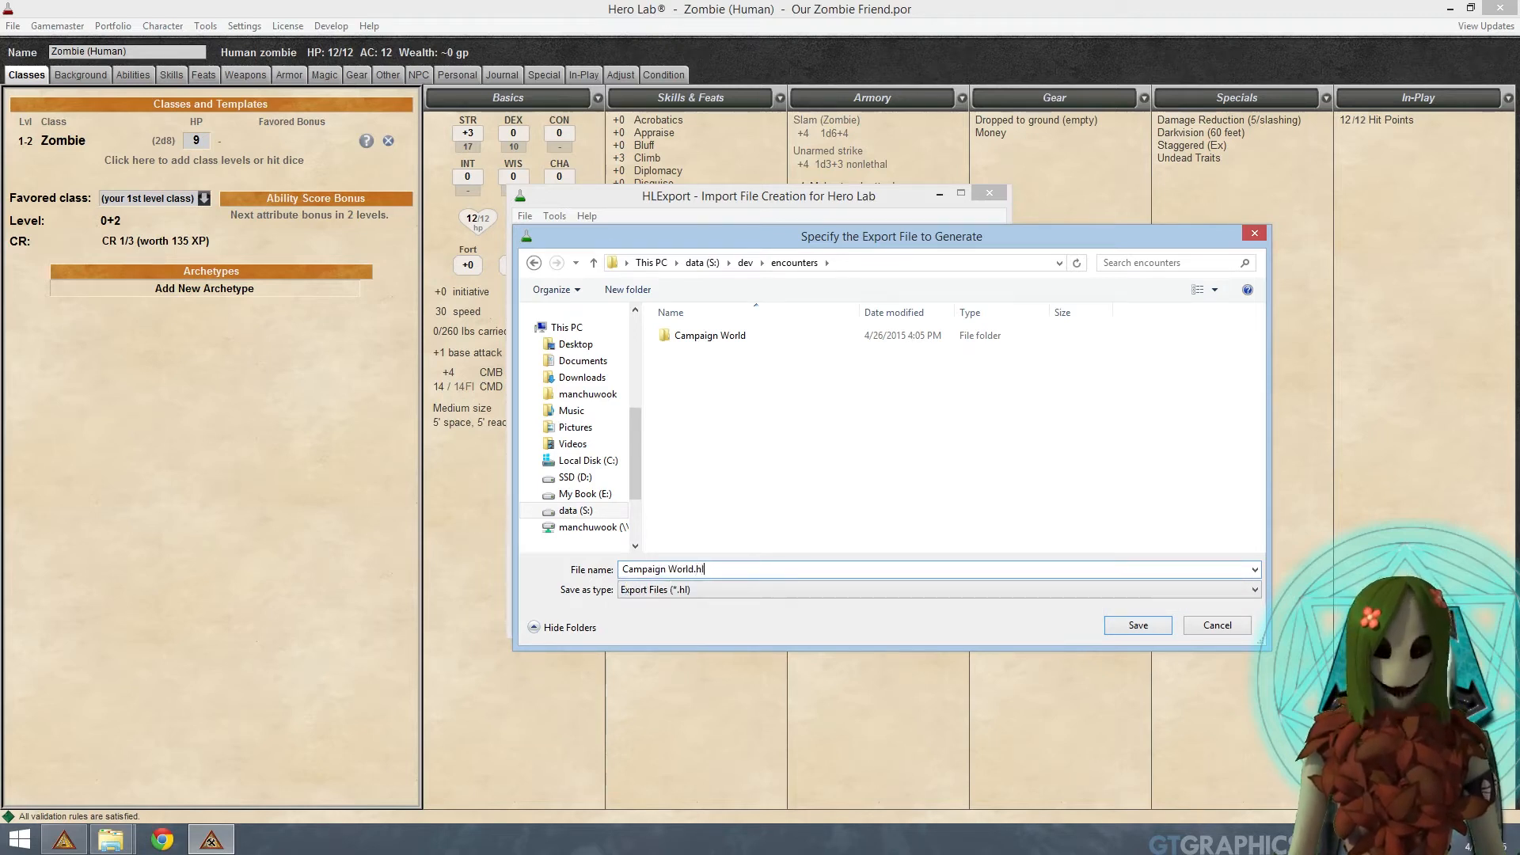
left_click(1158, 622)
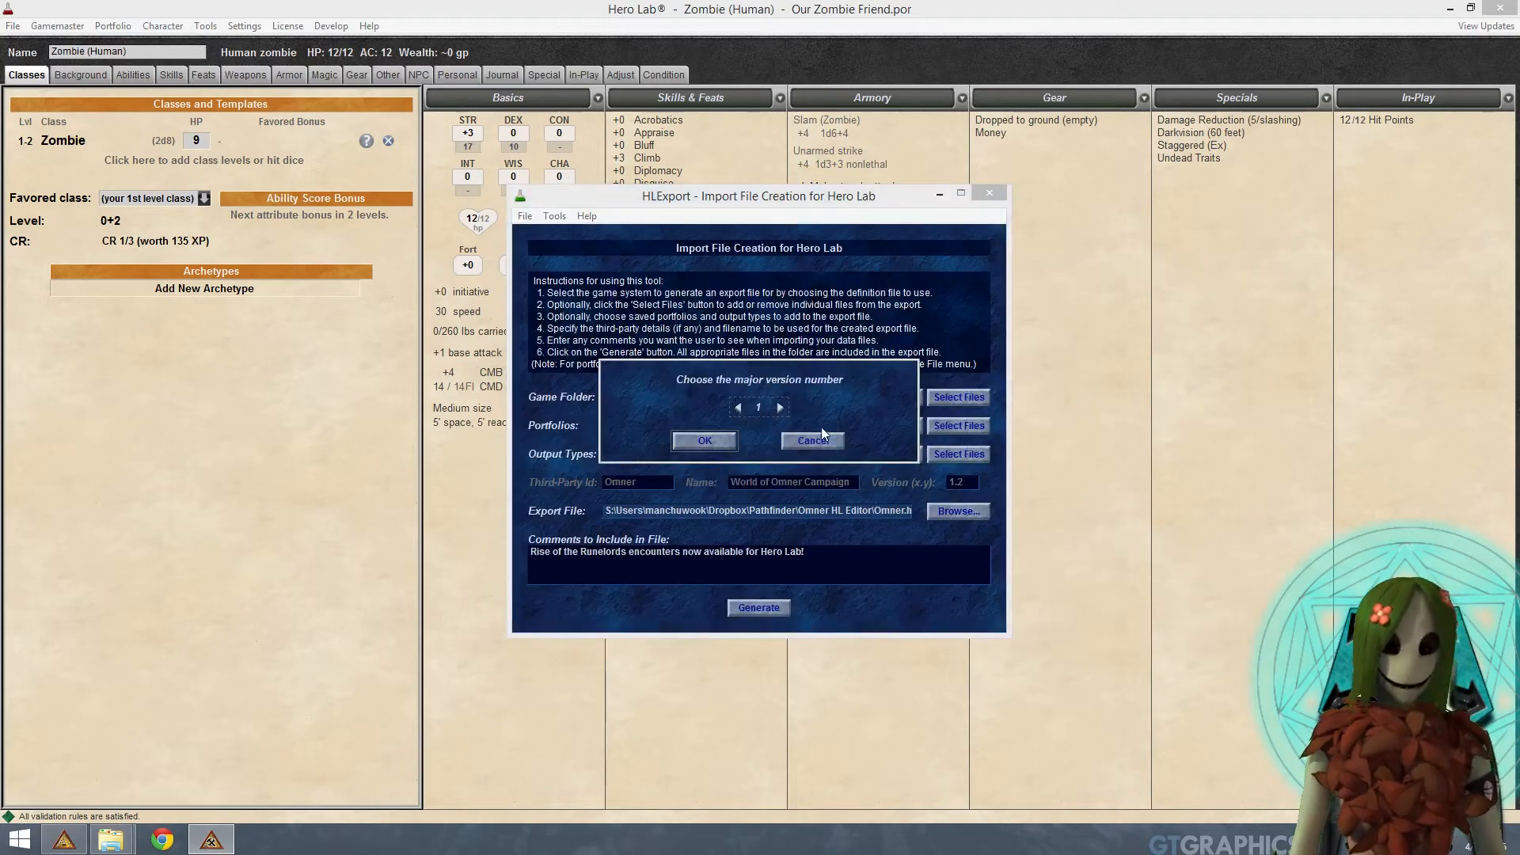
Step: Generate the encounter export with major version 1, game folder pathfinder and third-party id WorldOfCampaign
left_click(704, 442)
left_click(713, 440)
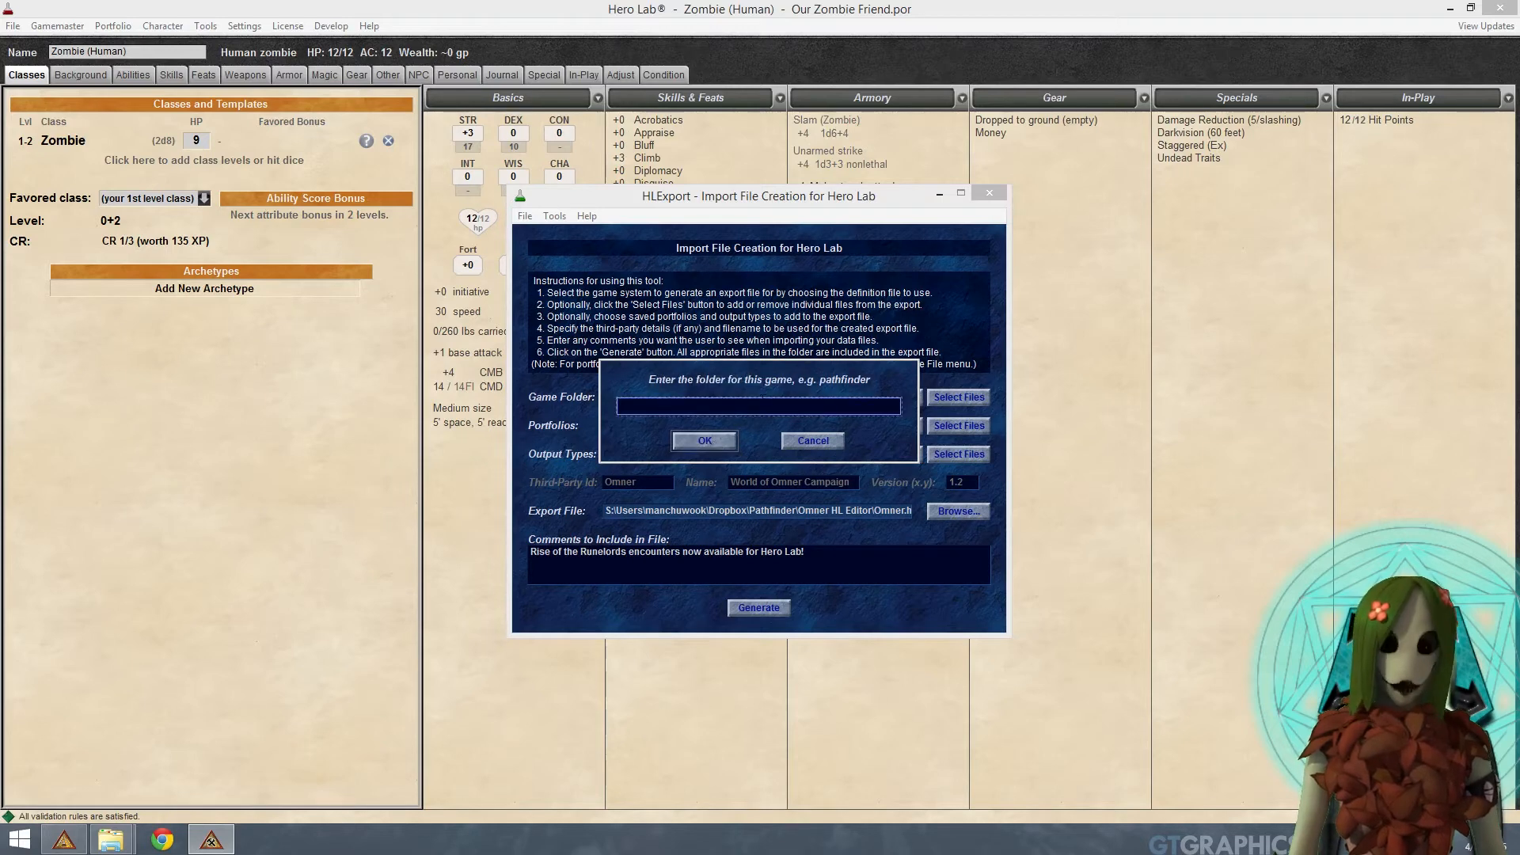
type("pathfinder")
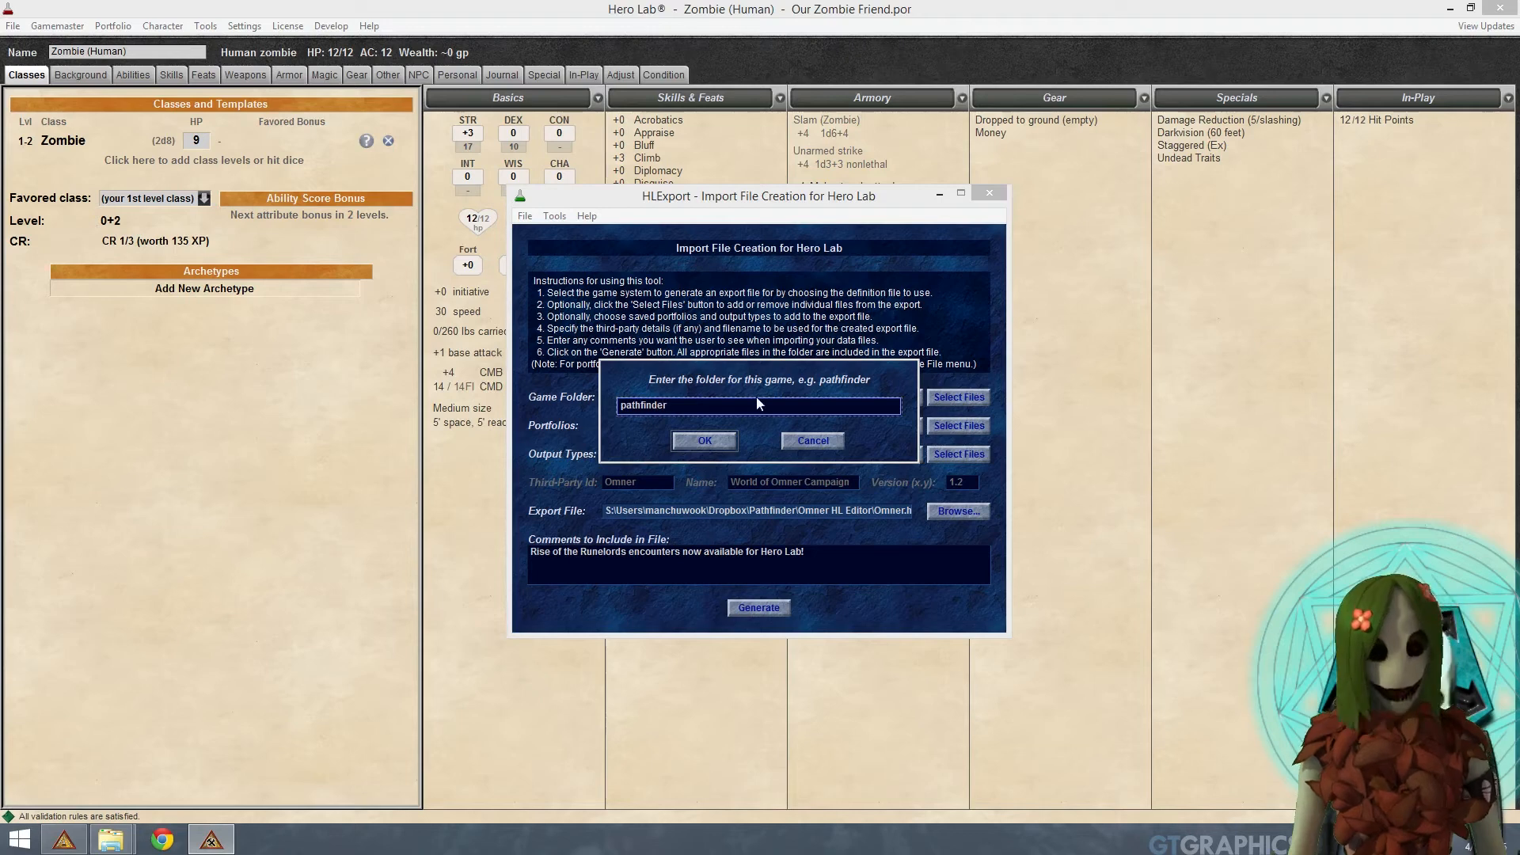
left_click(706, 441)
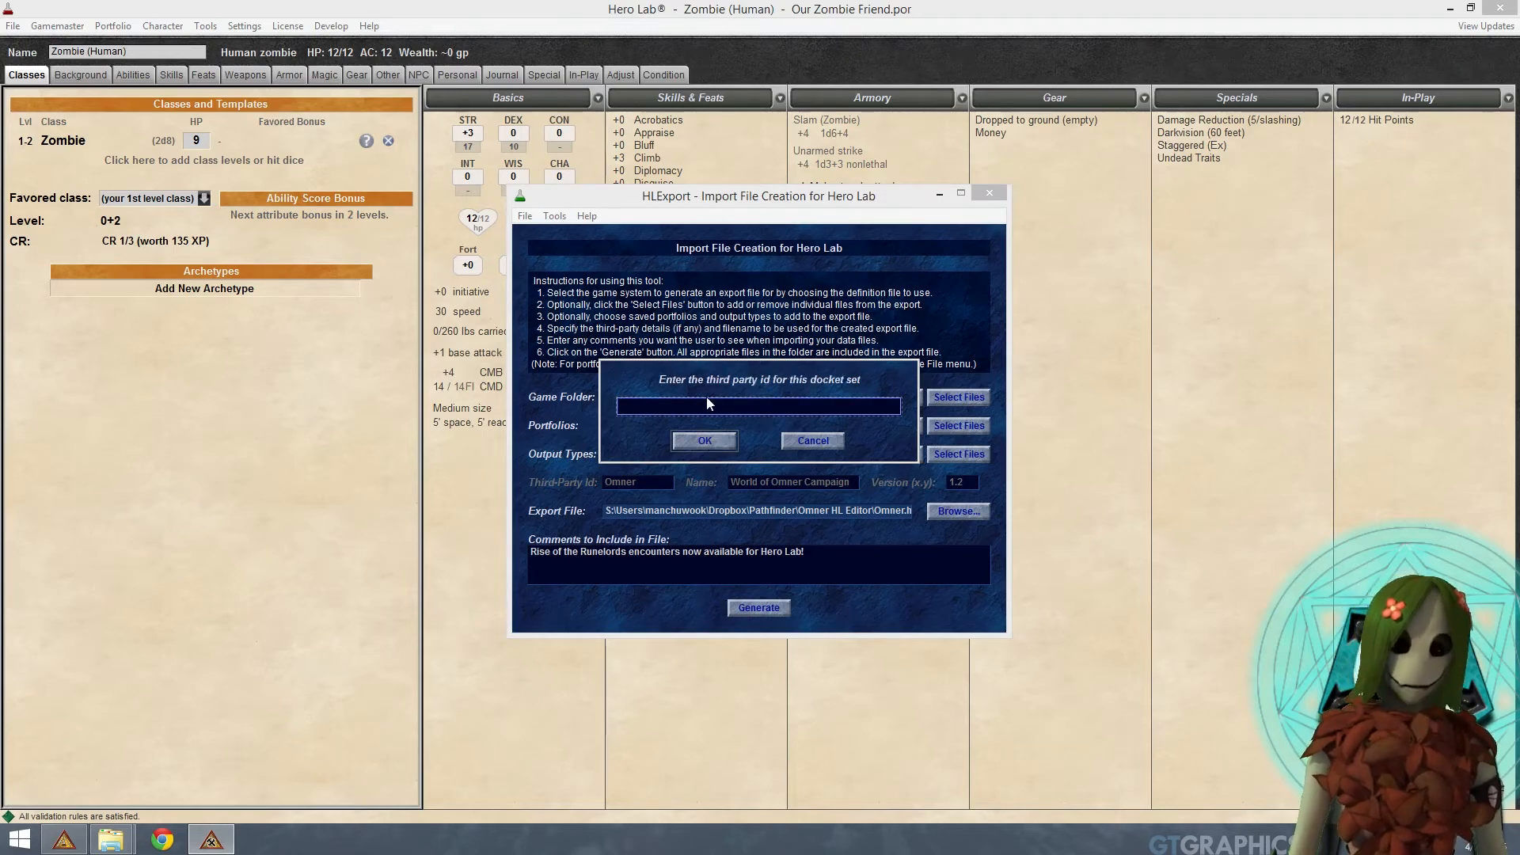
type("WorldOfCama")
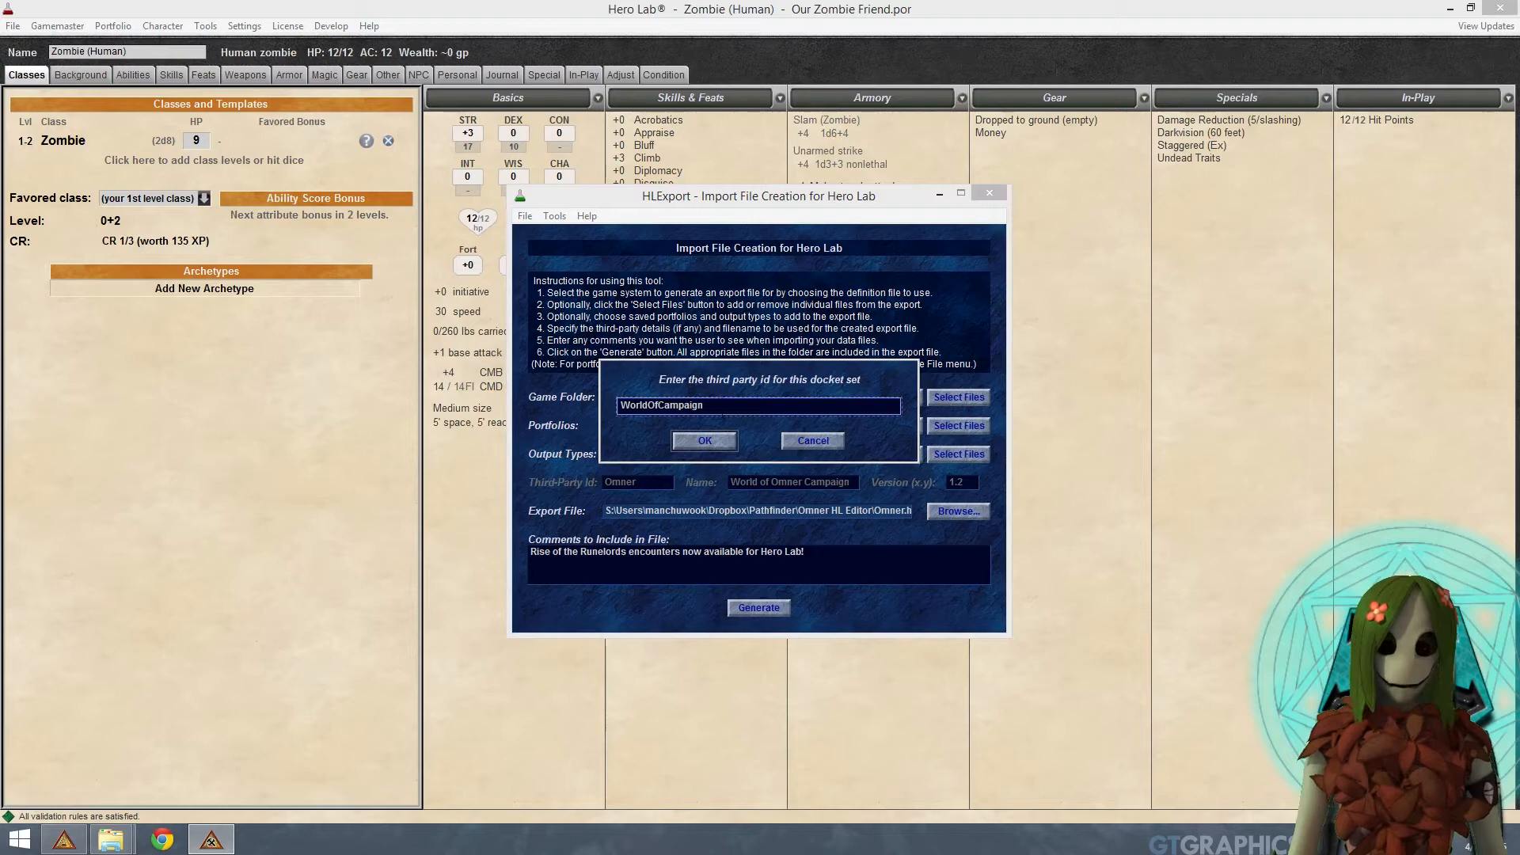
left_click(707, 435)
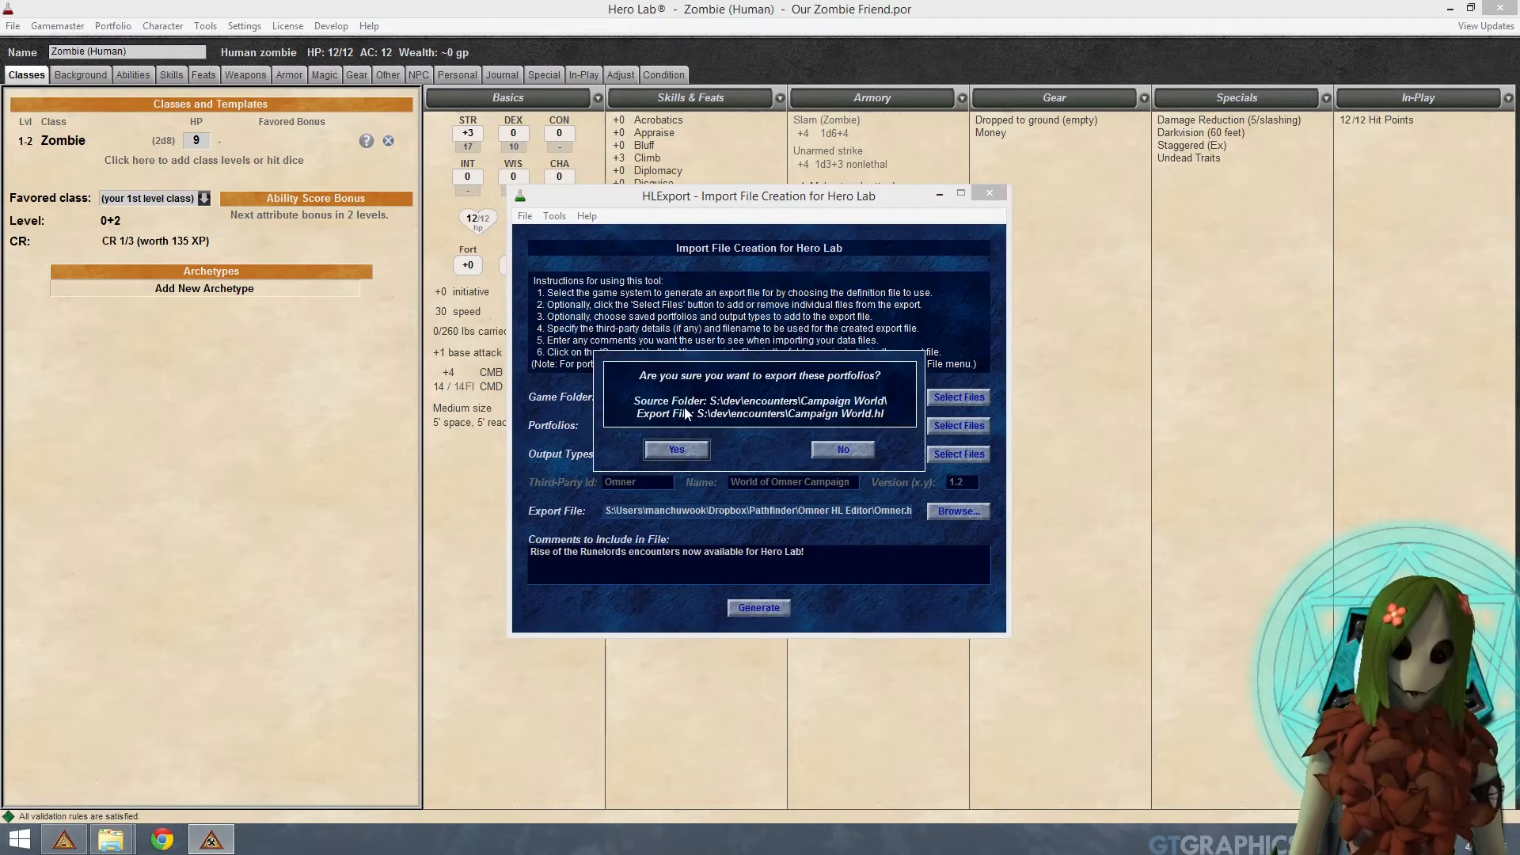
left_click(696, 450)
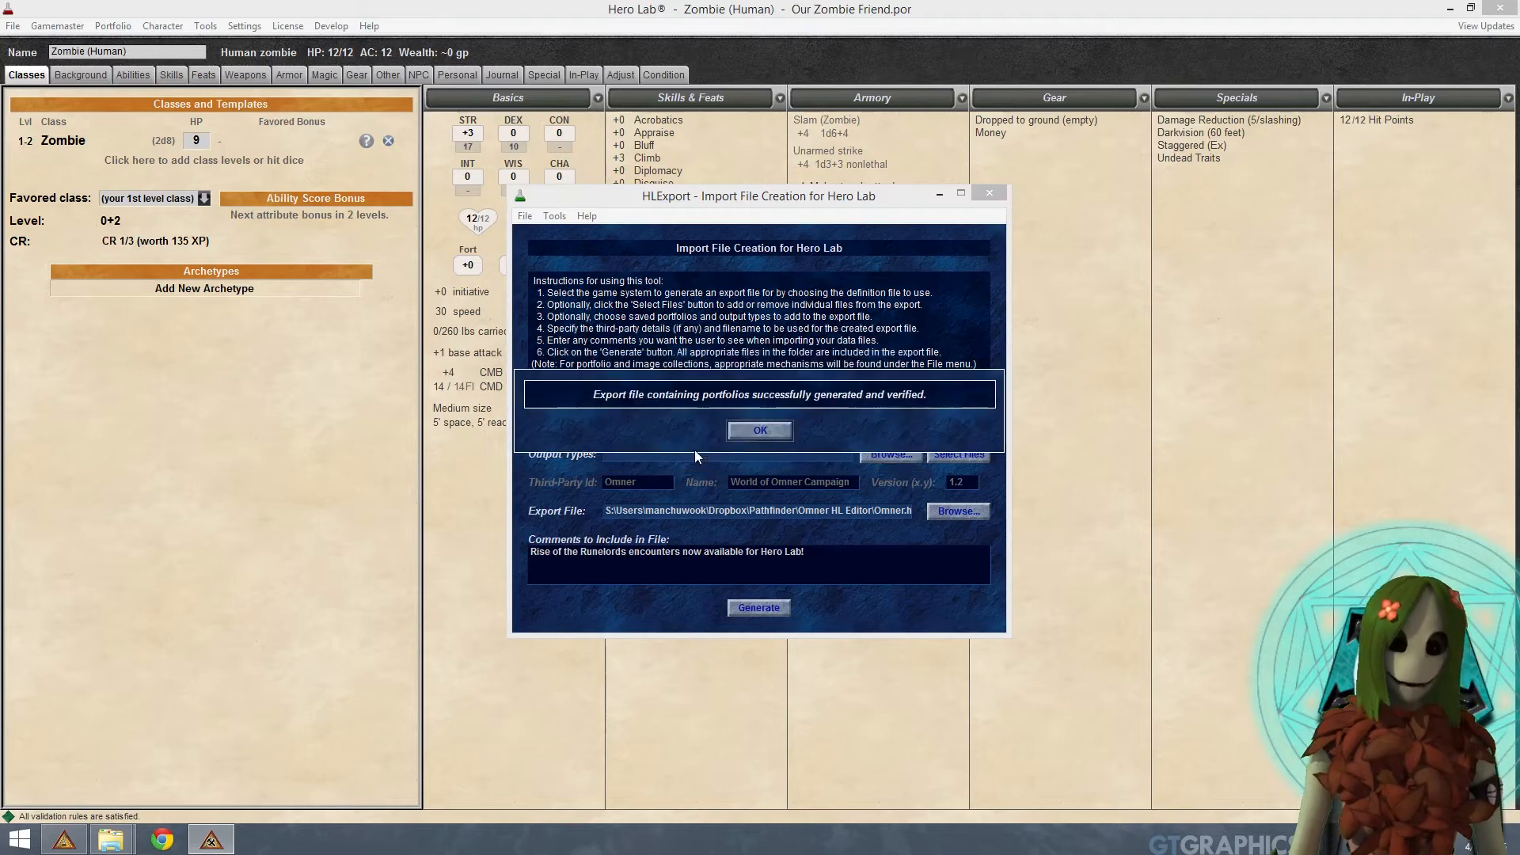
Step: Dismiss the export message and close both the HLExport tool and Hero Lab
left_click(758, 427)
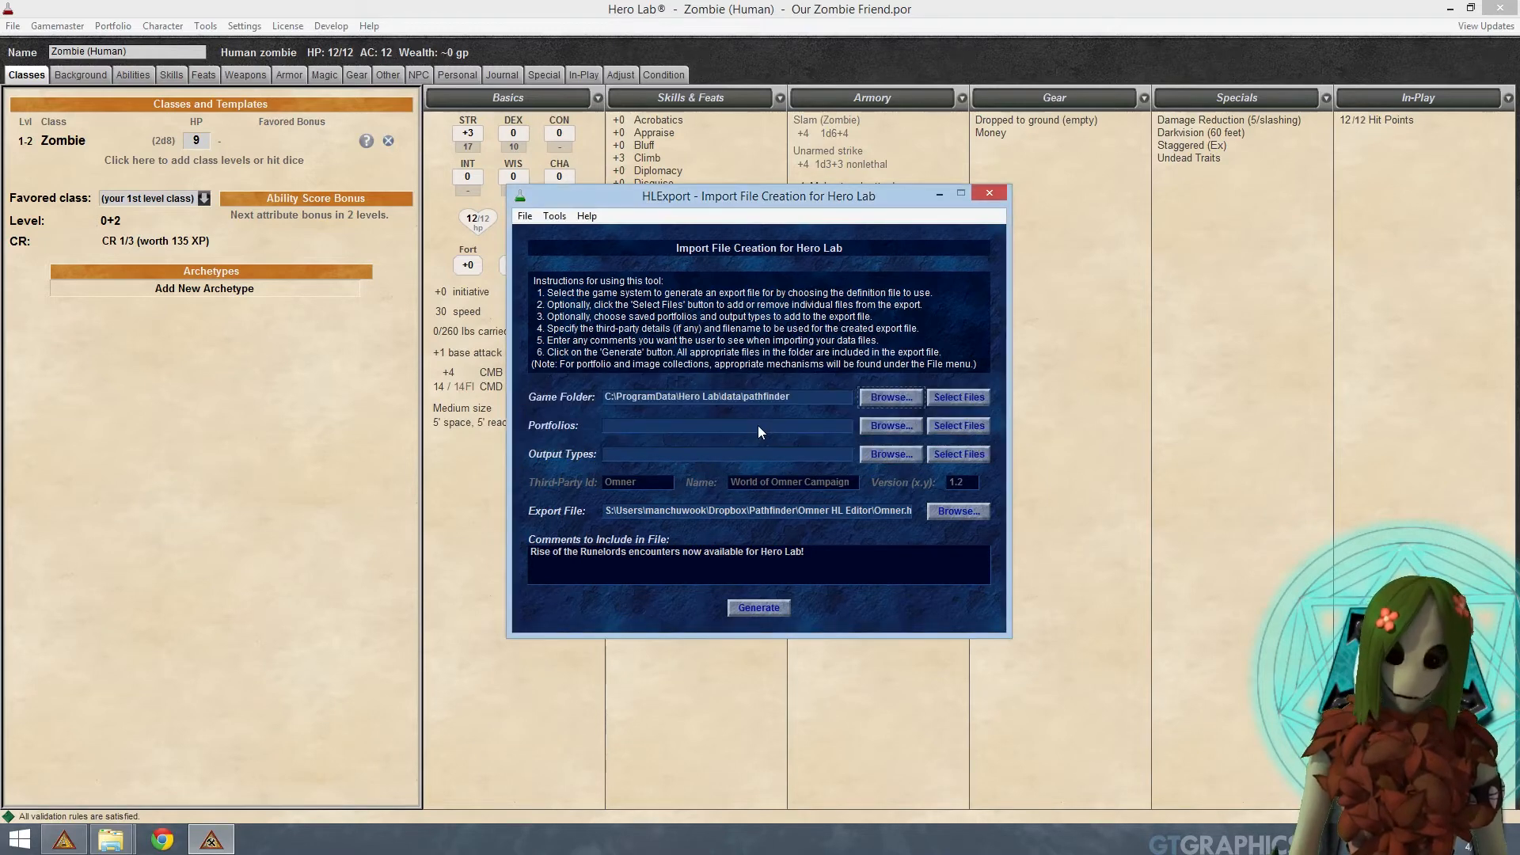
left_click(990, 193)
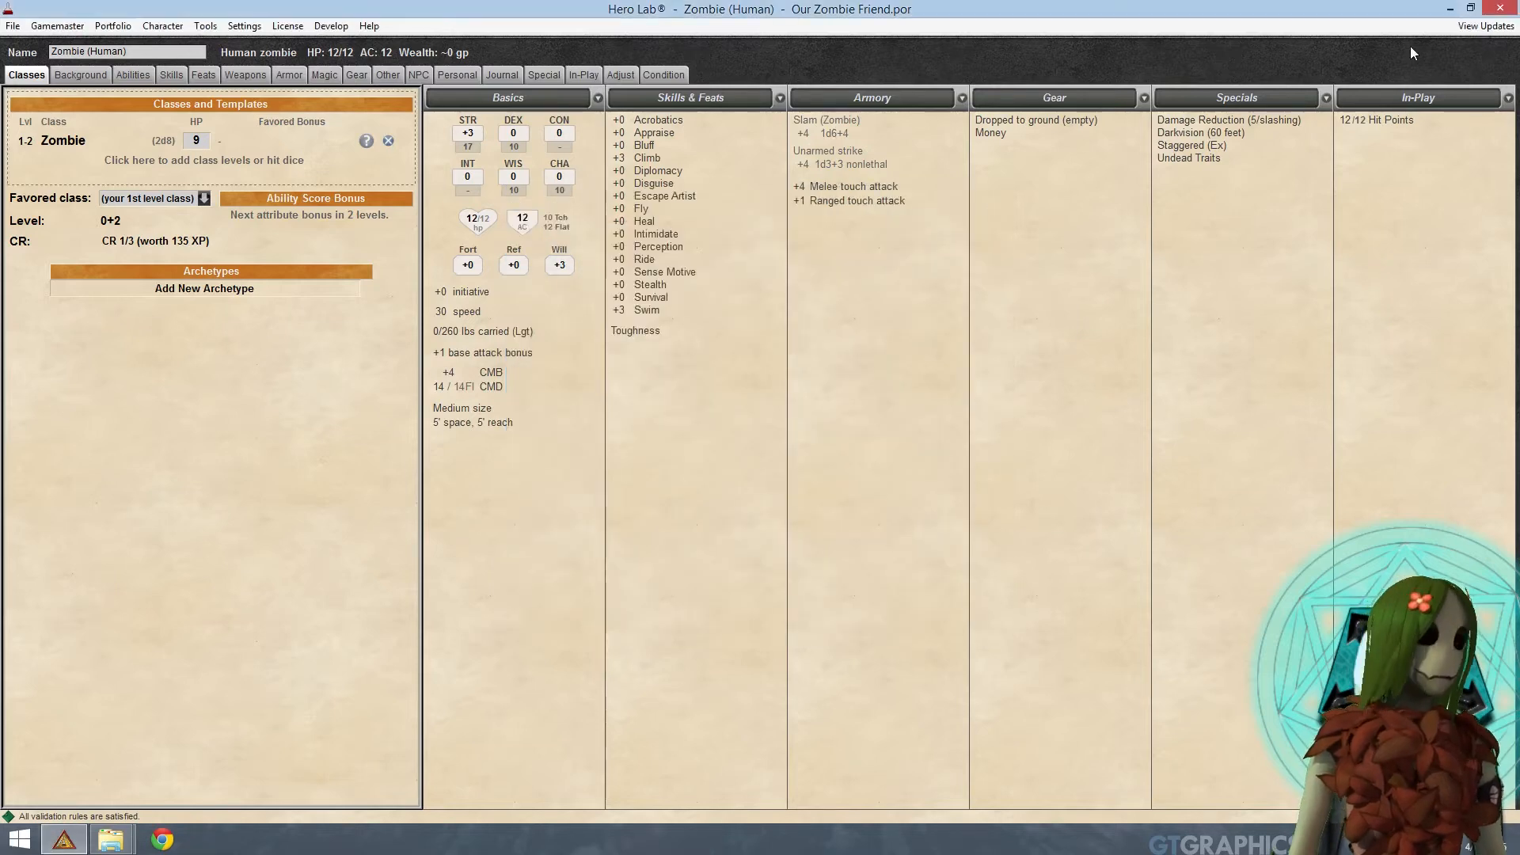
left_click(1501, 10)
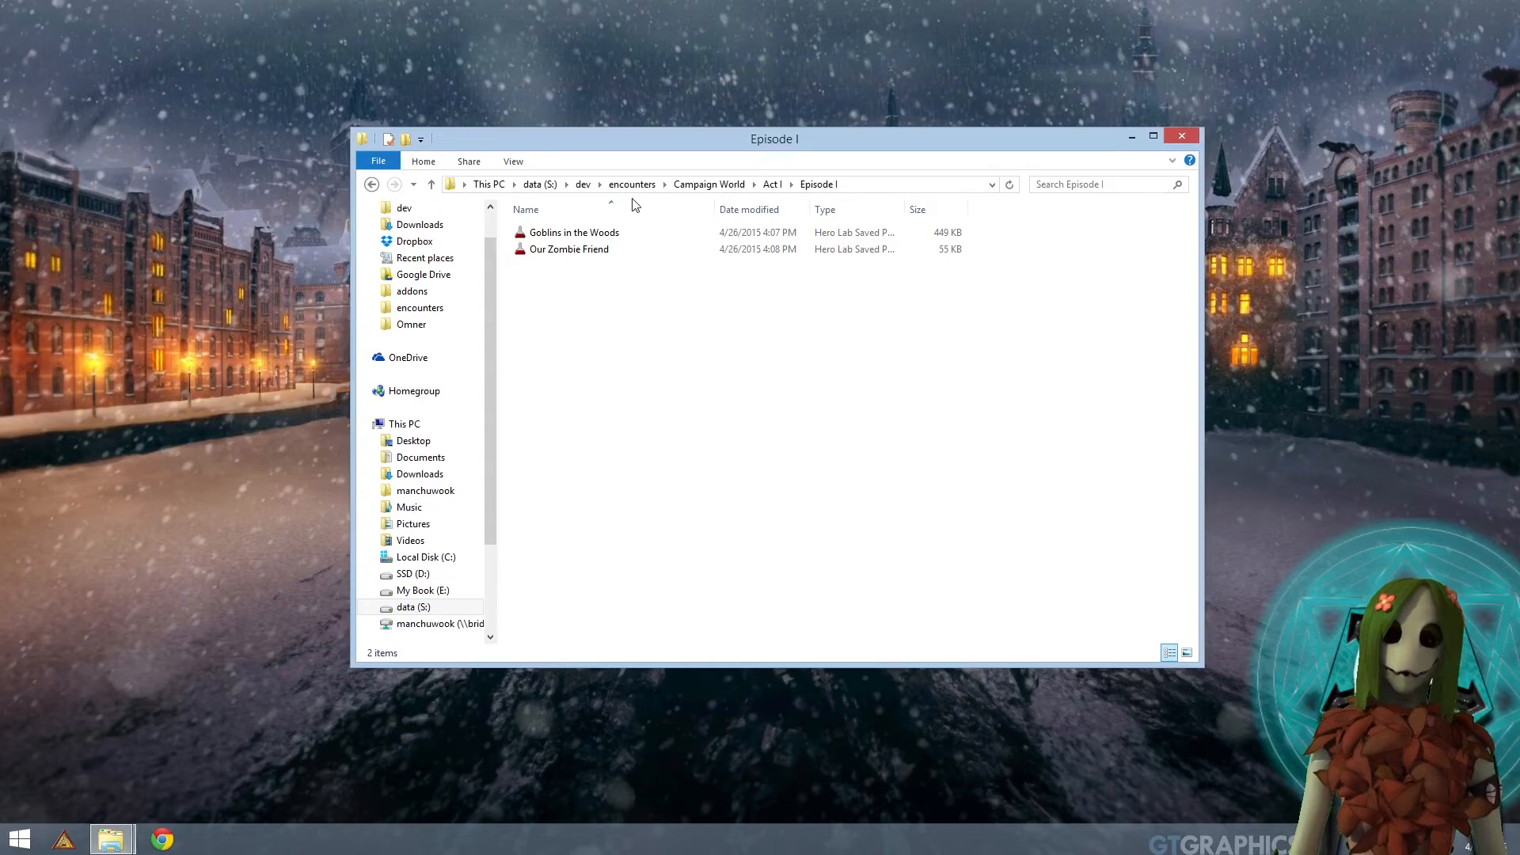
Step: Import the Campaign World Hero Lab import file from the encounters folder and acknowledge the import
left_click(632, 184)
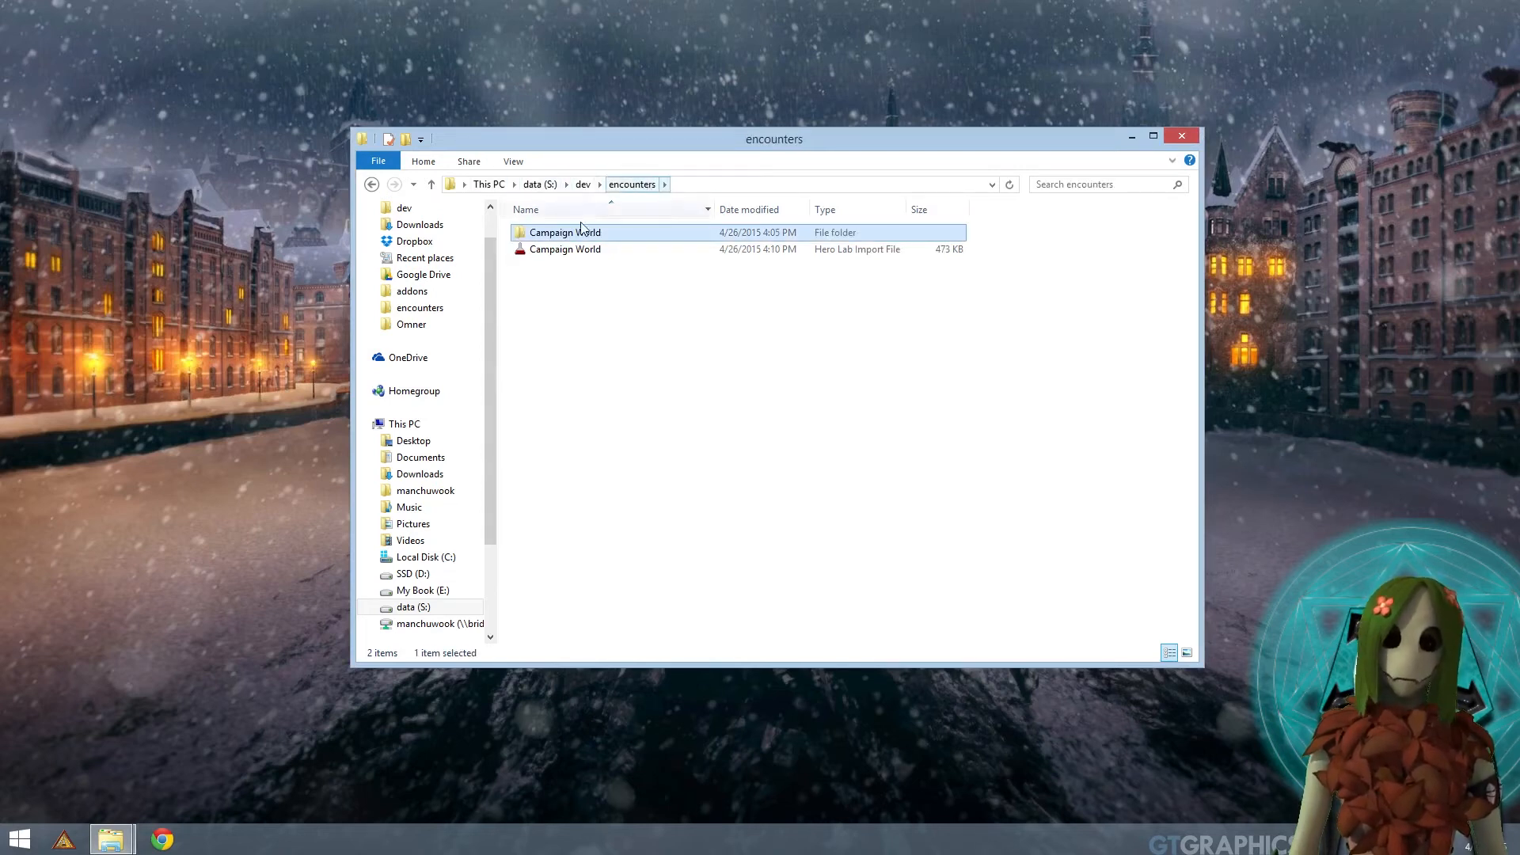
left_click(552, 251)
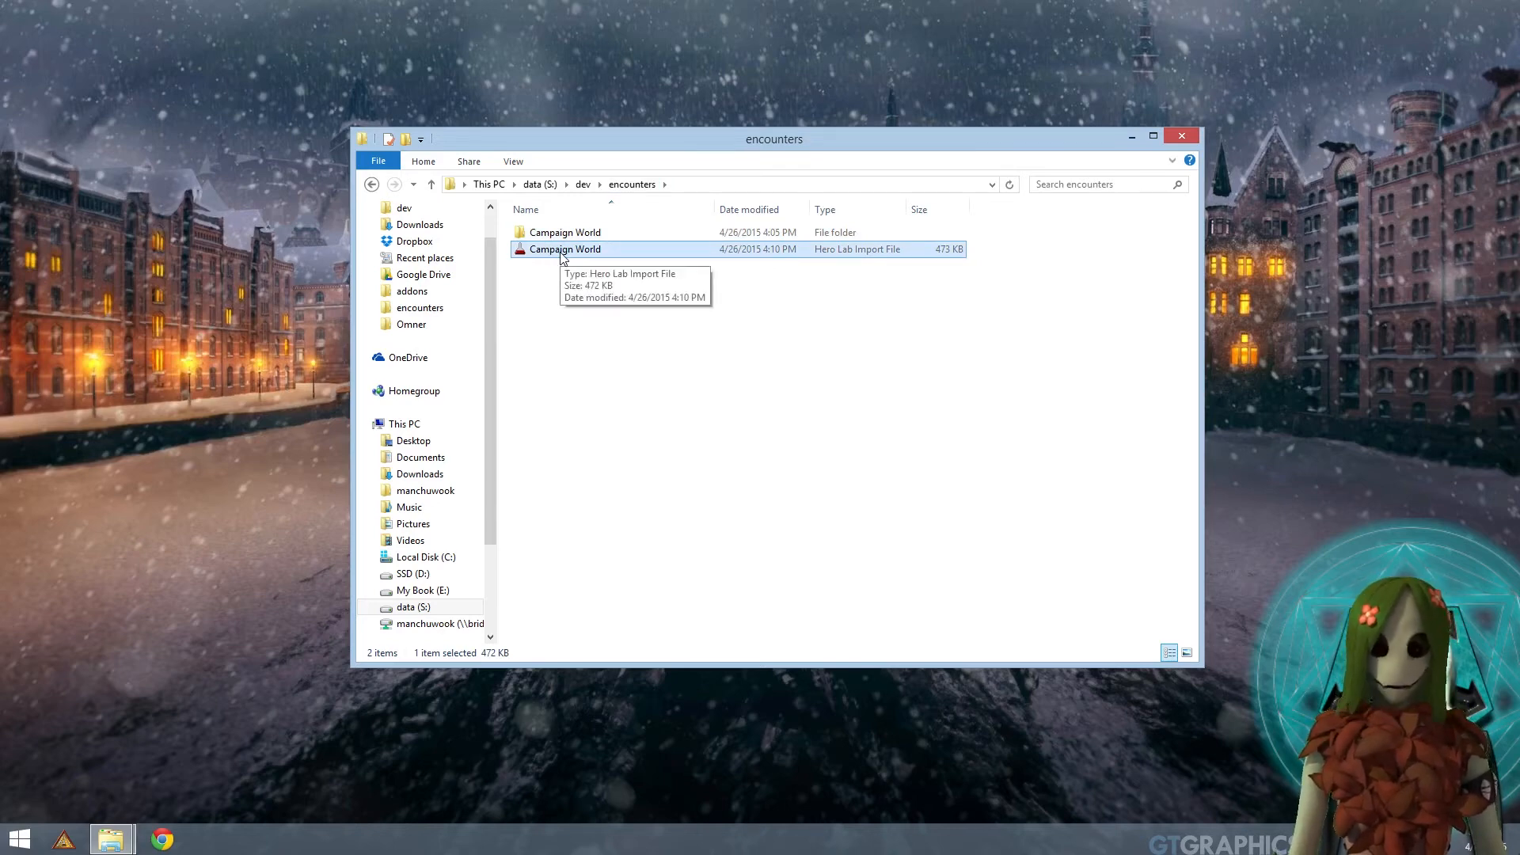
double_click(563, 252)
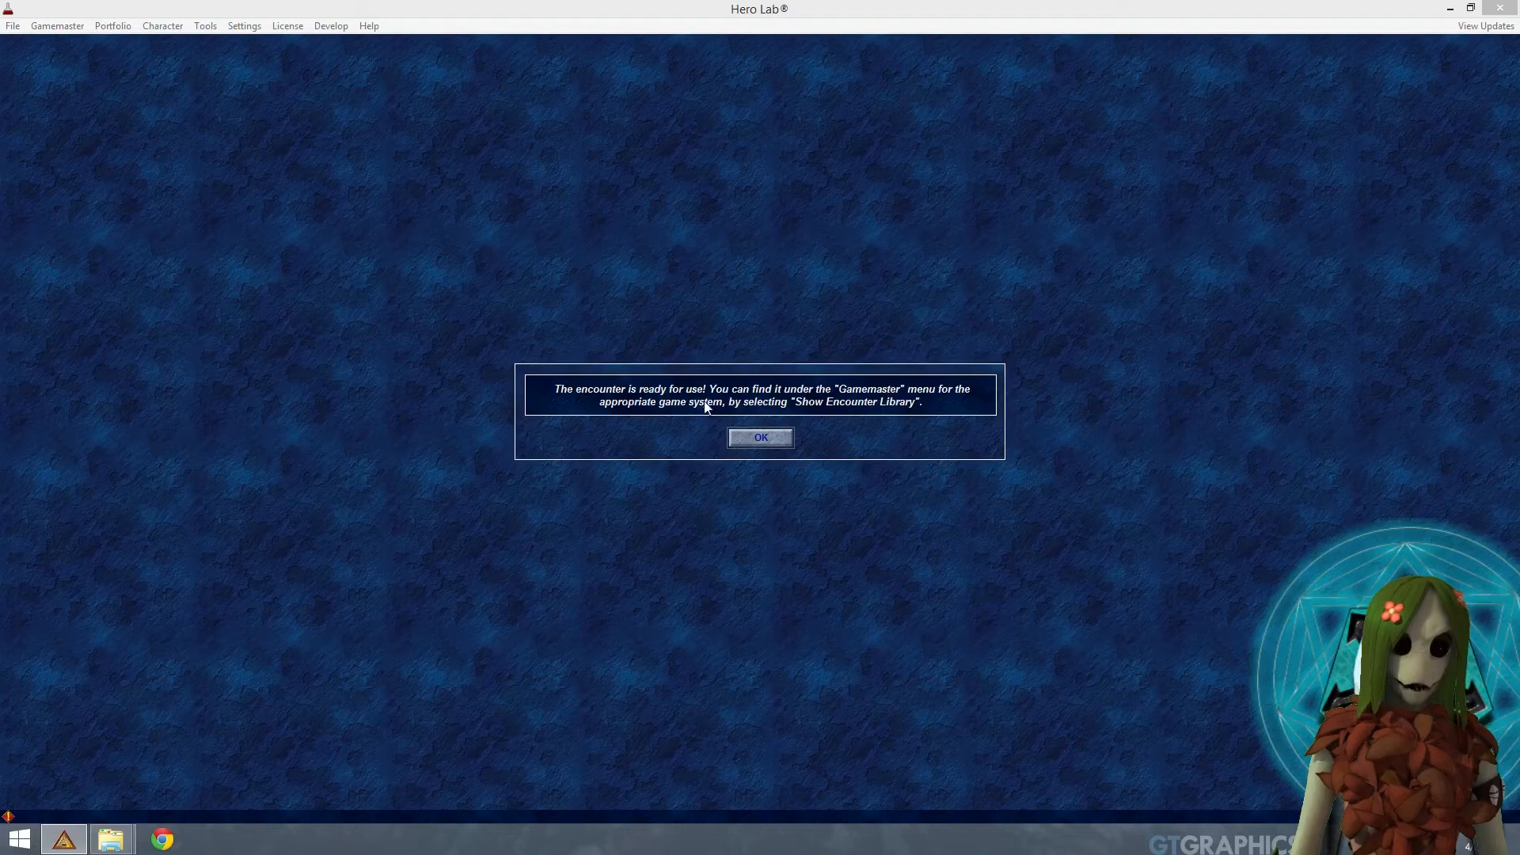
left_click(772, 440)
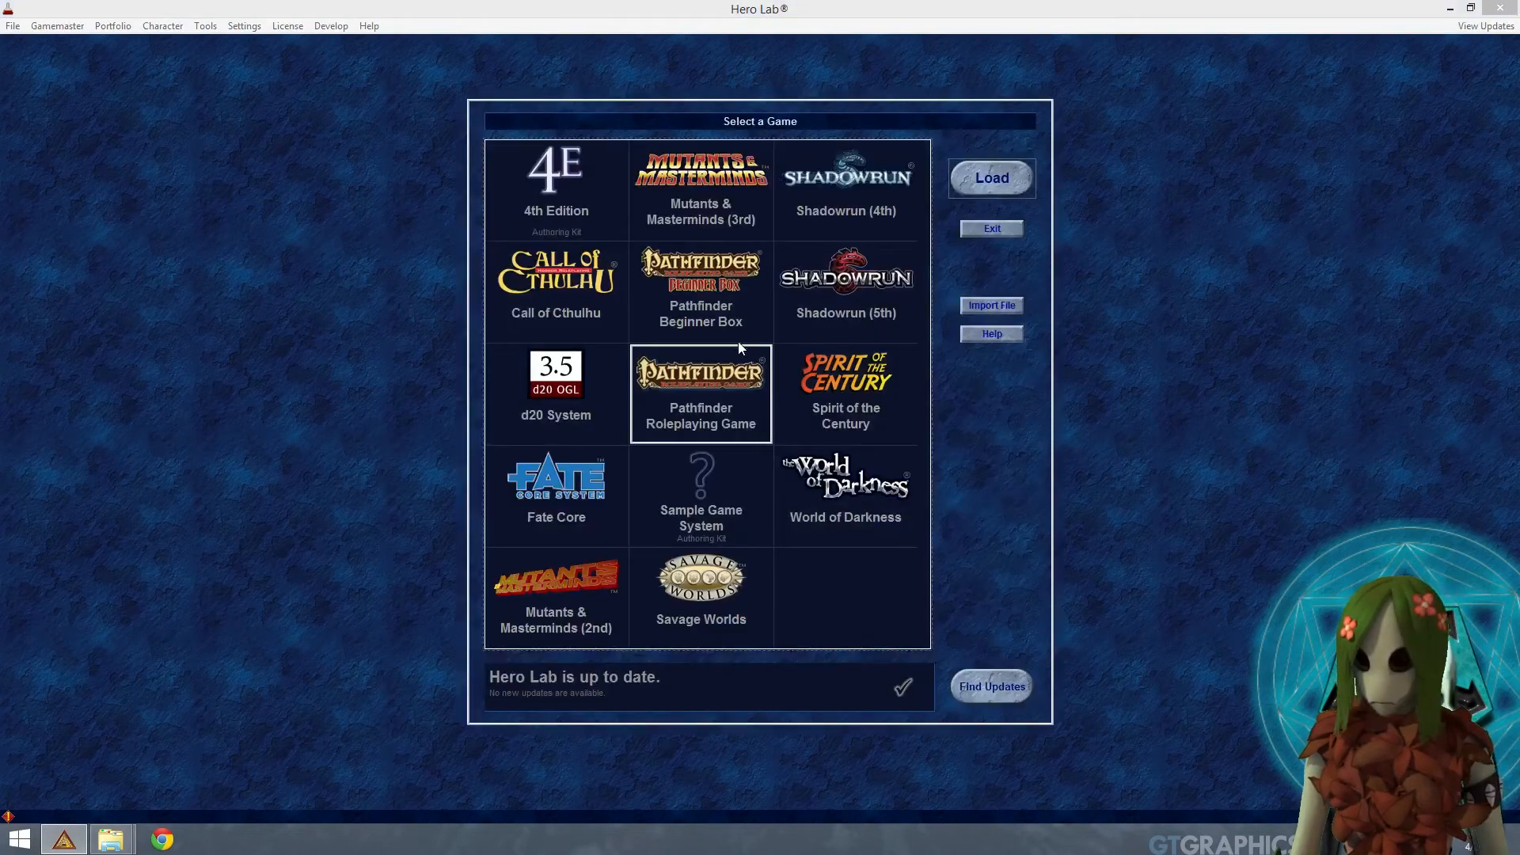
Step: Load the Pathfinder Roleplaying Game with the default new hero settings and show the Encounter Library
double_click(719, 398)
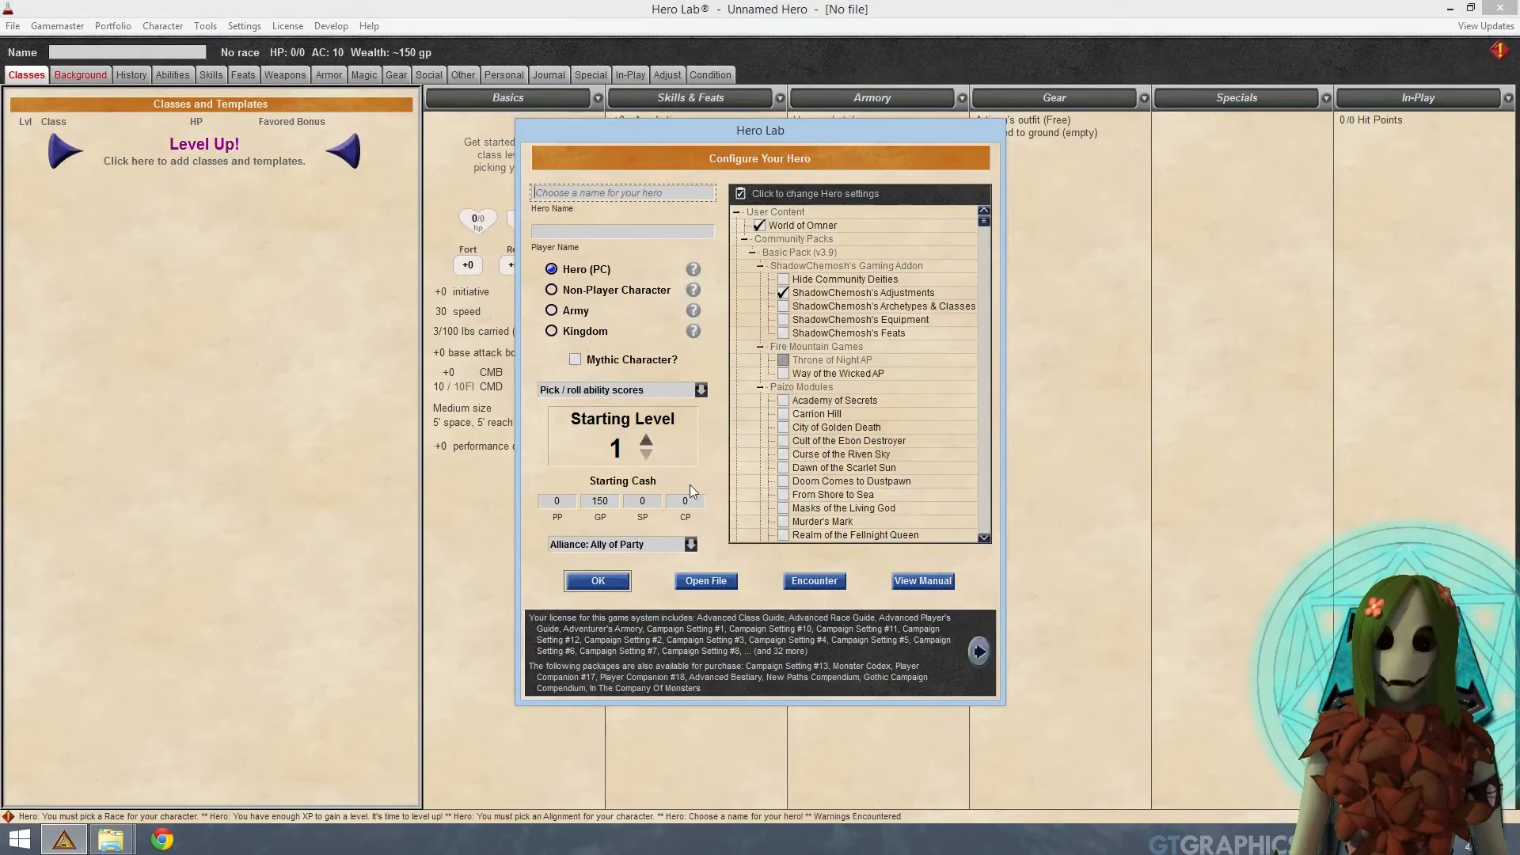
left_click(598, 581)
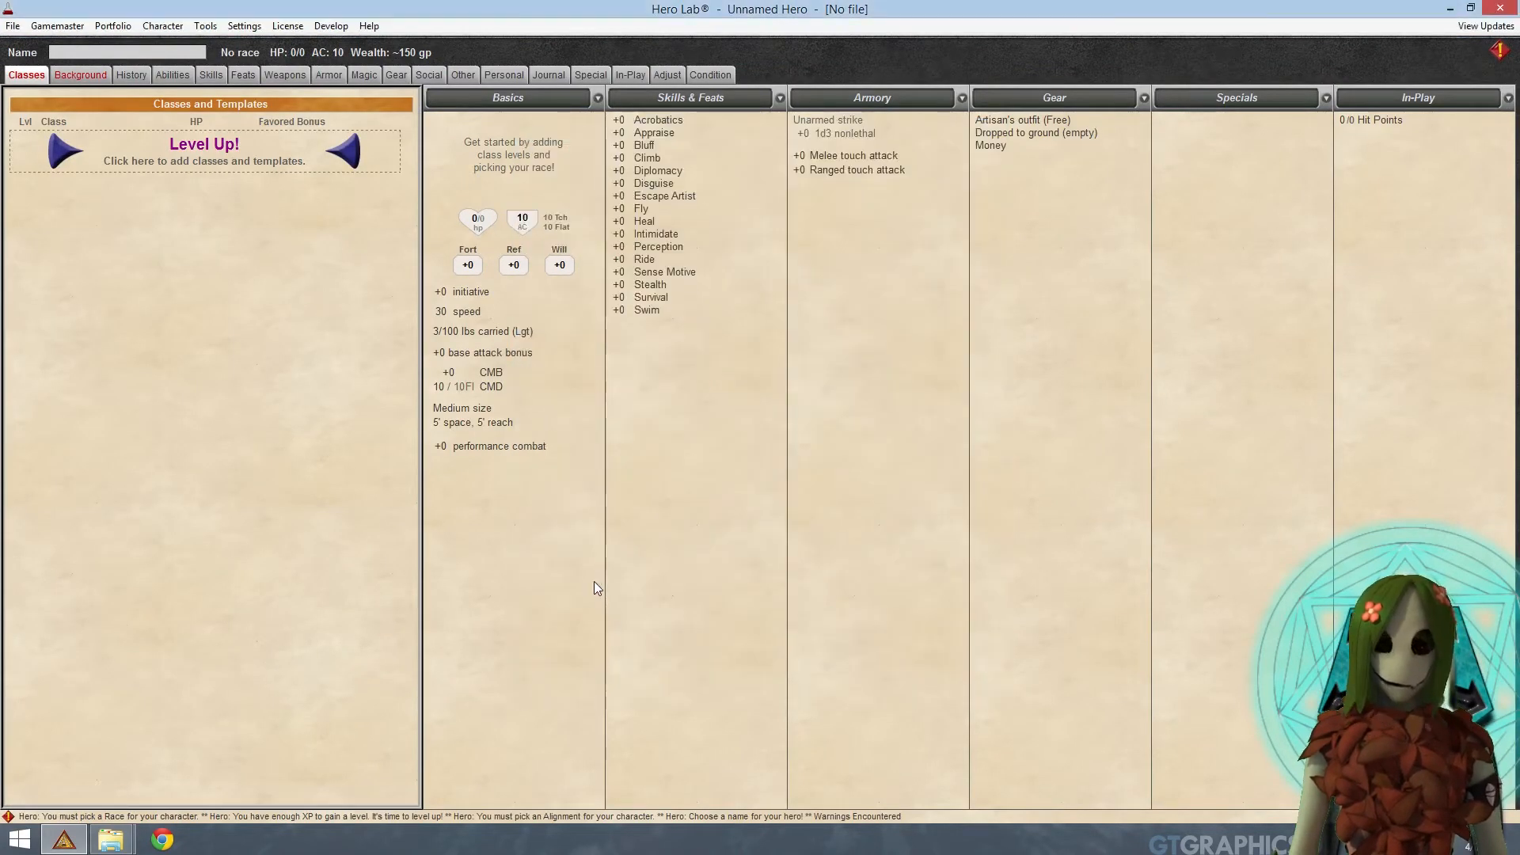
left_click(160, 26)
mouse_move(63, 29)
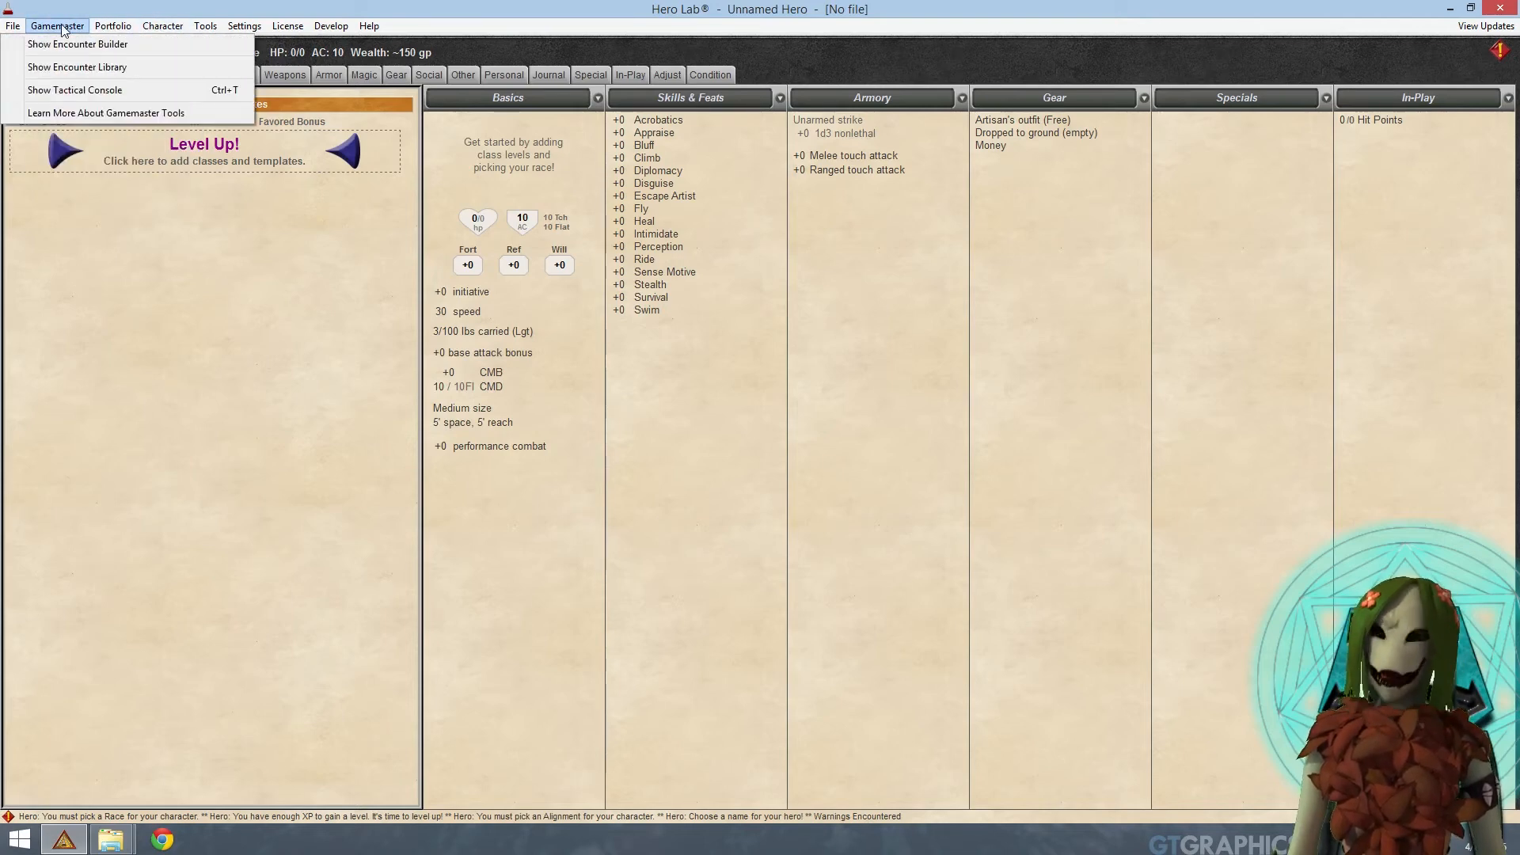
left_click(93, 68)
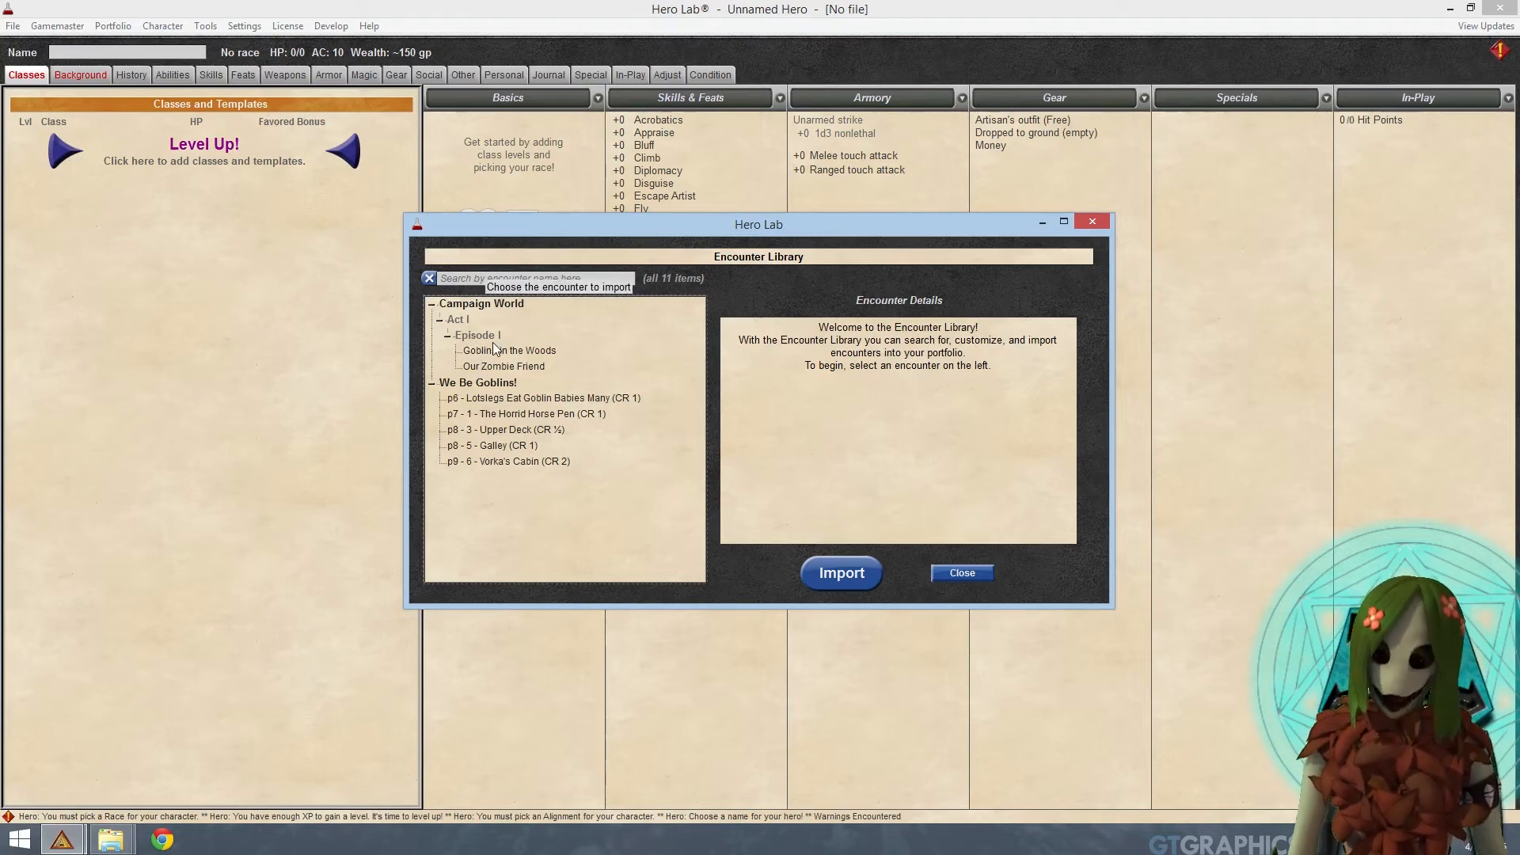
Step: Import the Goblins in the Woods encounter from Campaign World, Act I, Episode I into the portfolio
left_click(439, 320)
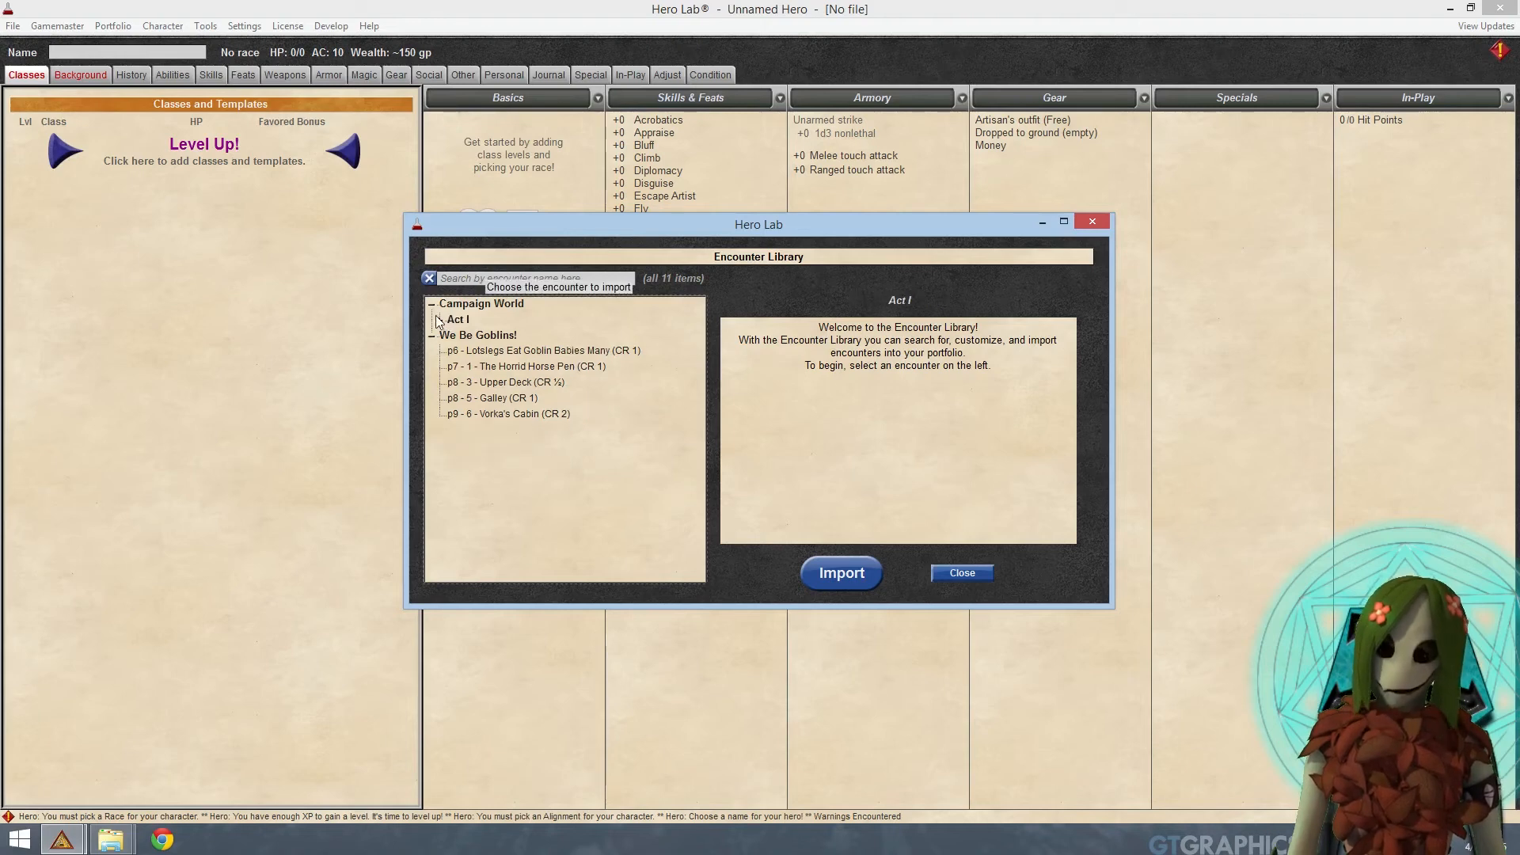
left_click(439, 320)
left_click(448, 334)
left_click(448, 334)
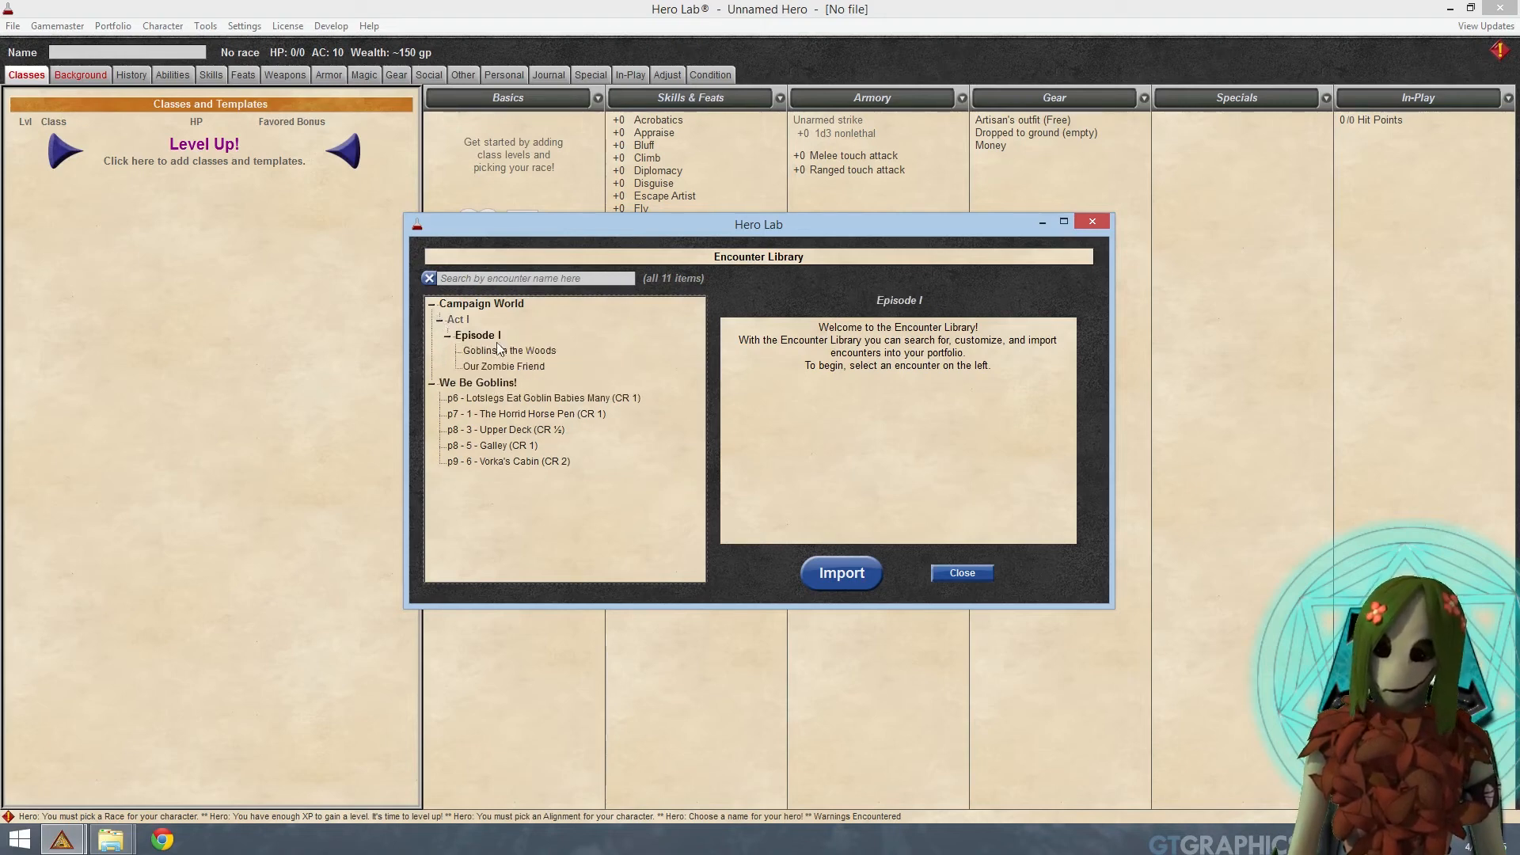
left_click(511, 350)
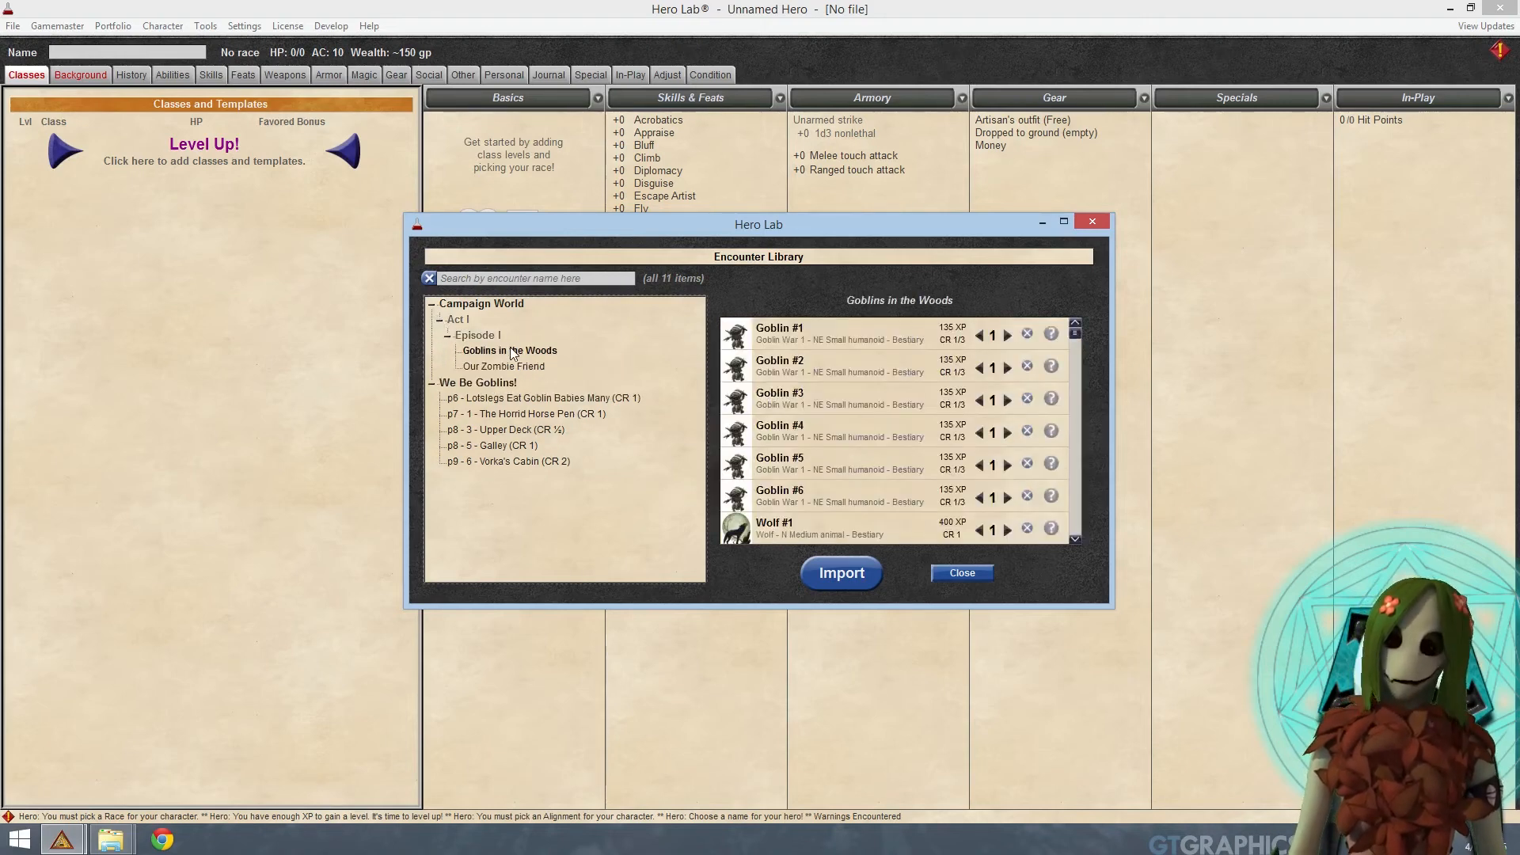
left_click(860, 571)
left_click(677, 430)
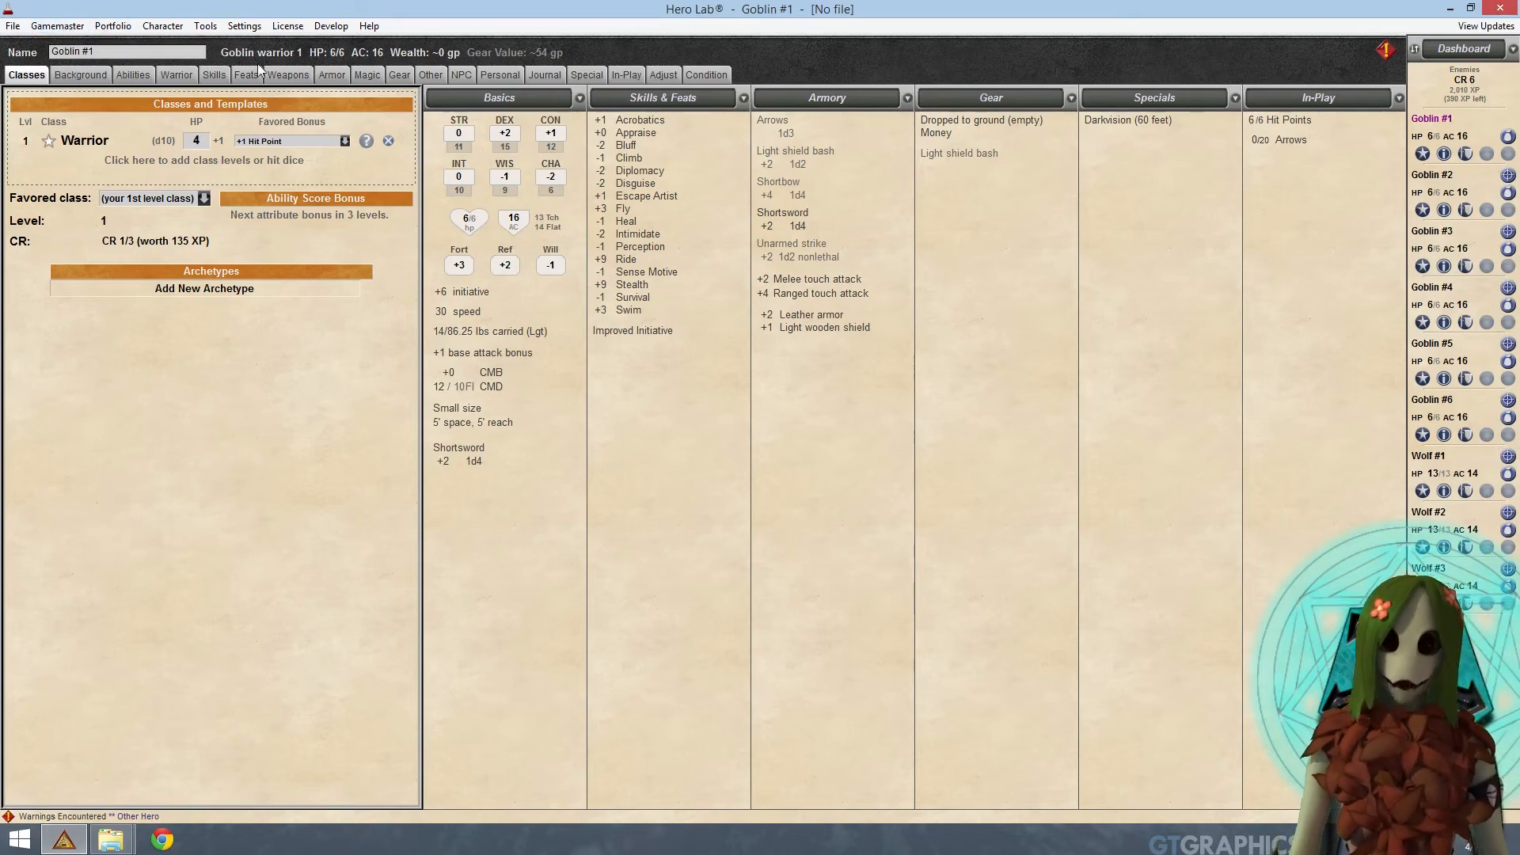
Step: Import one Decebal Cioban as an ally from the saved portfolio of that name in the Omner folder
left_click(124, 30)
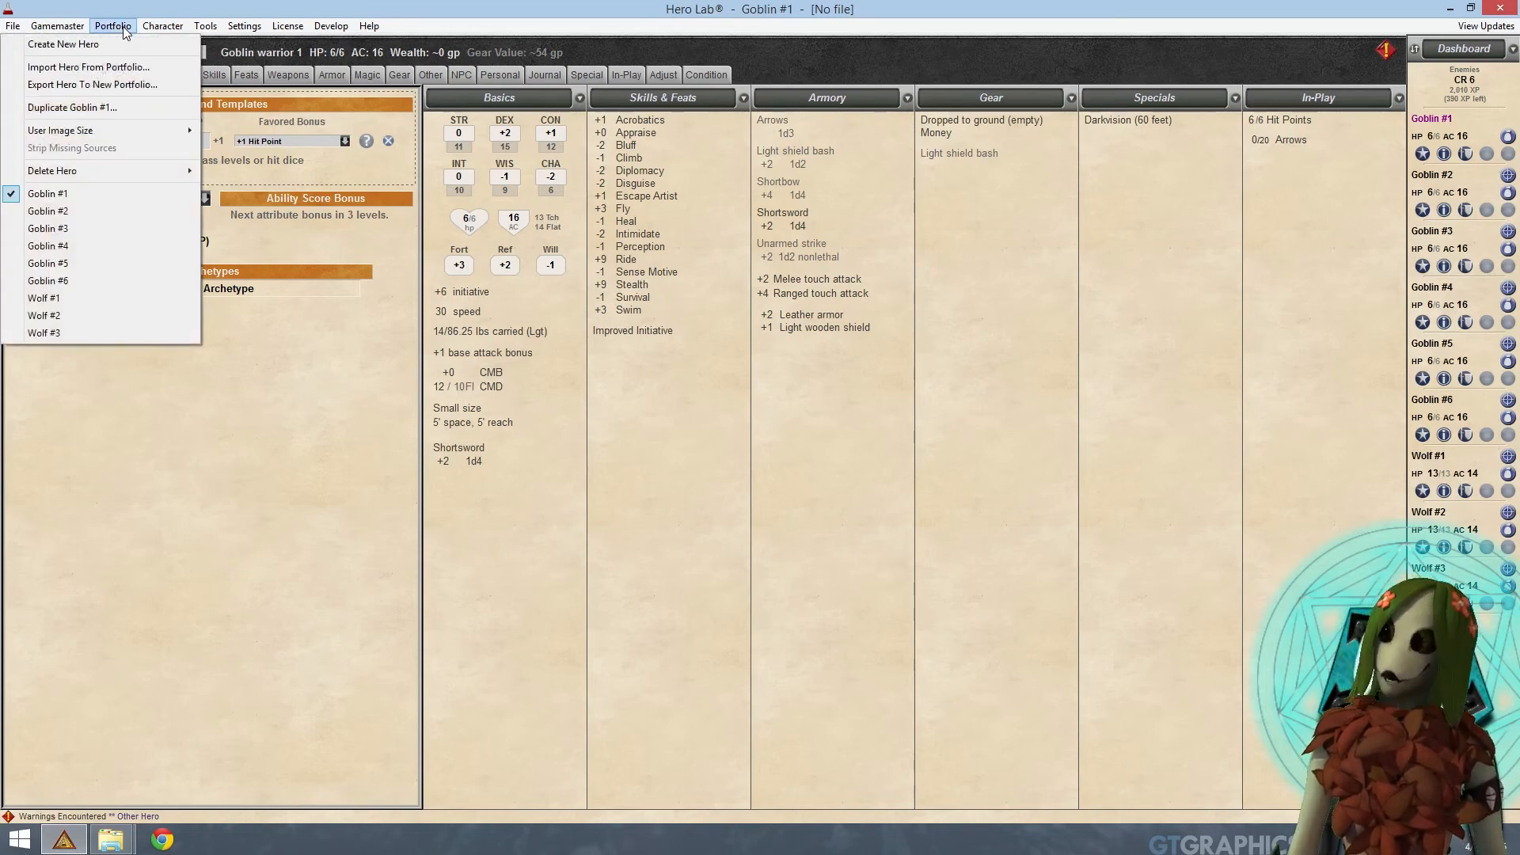
left_click(127, 69)
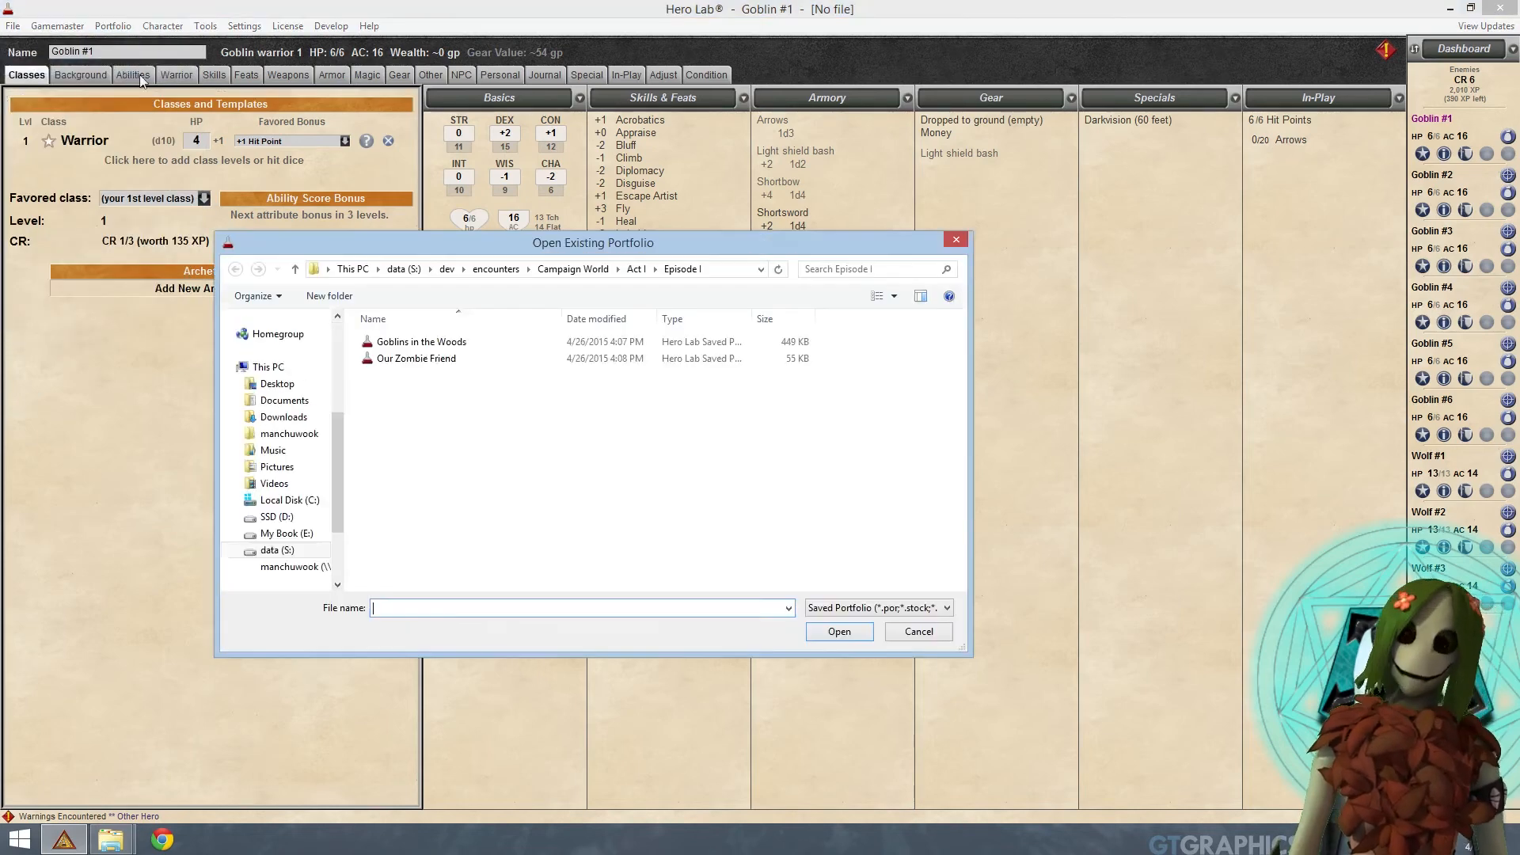
scroll(339, 345, "up", 5)
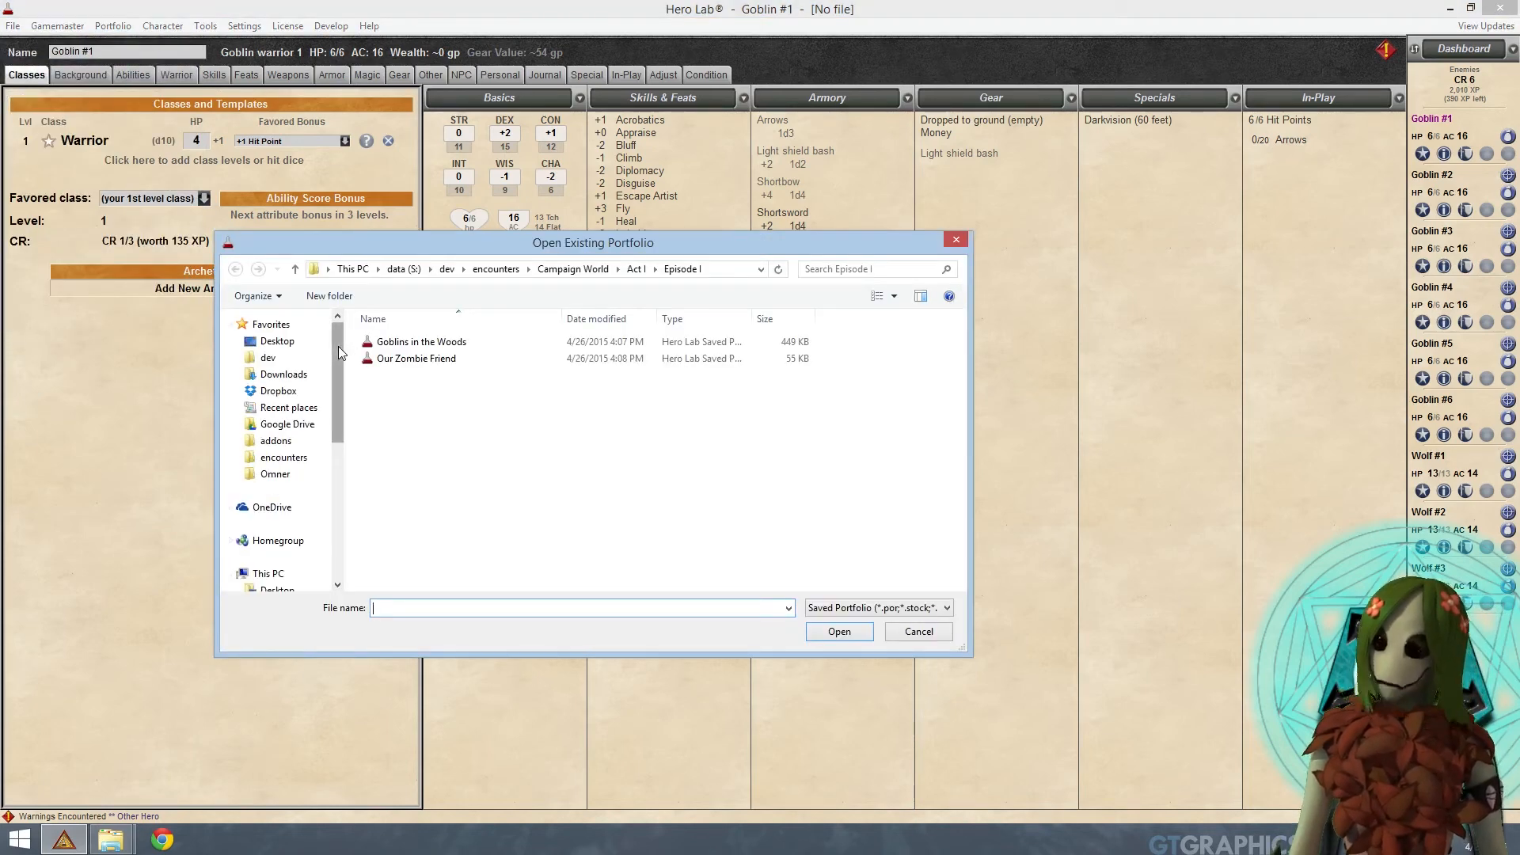
left_click(284, 478)
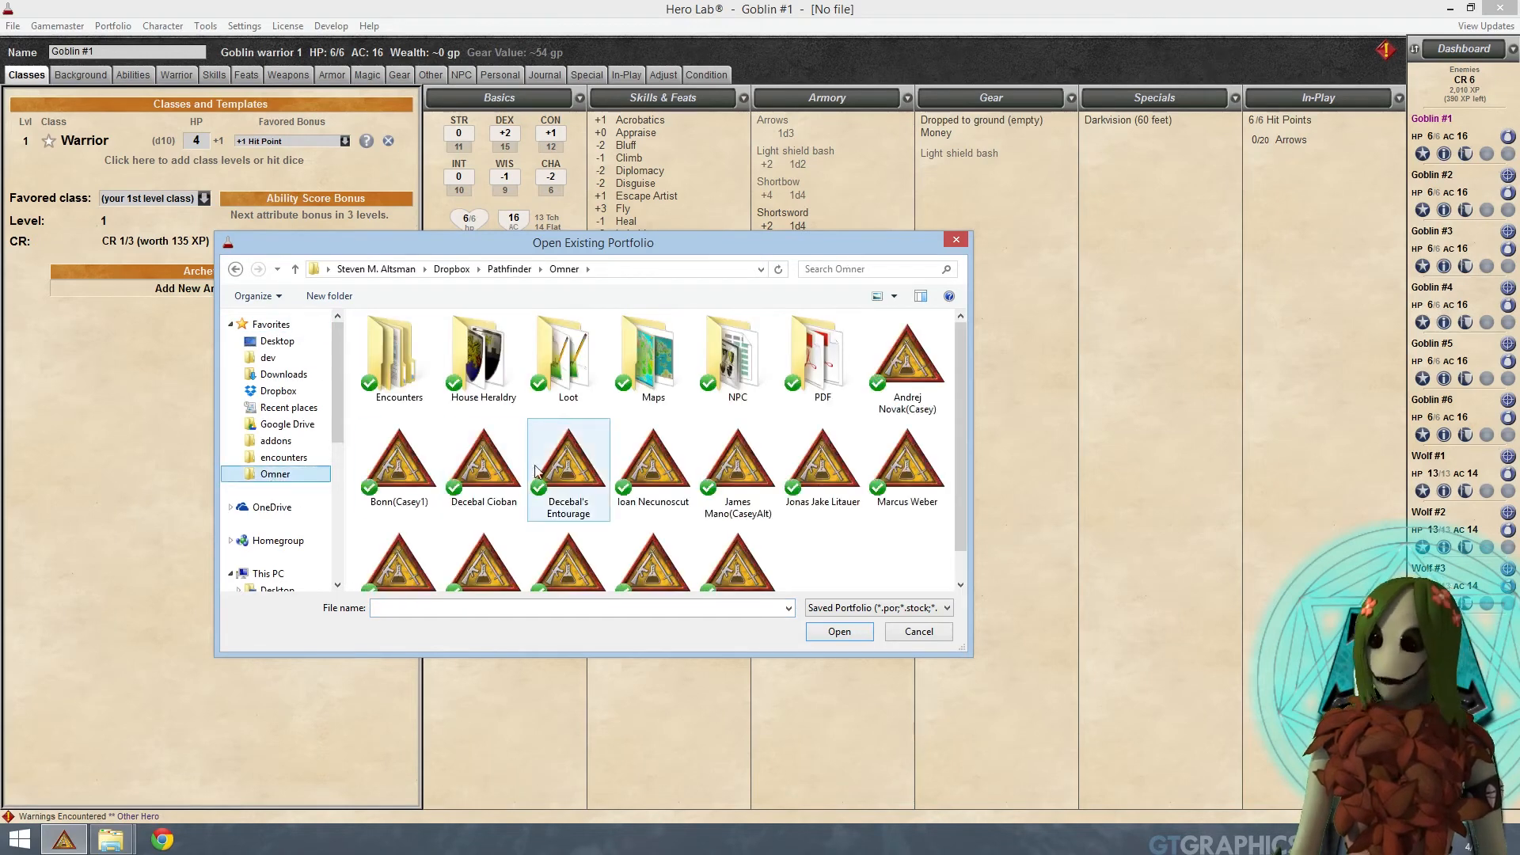
left_click(546, 474)
left_click(497, 472)
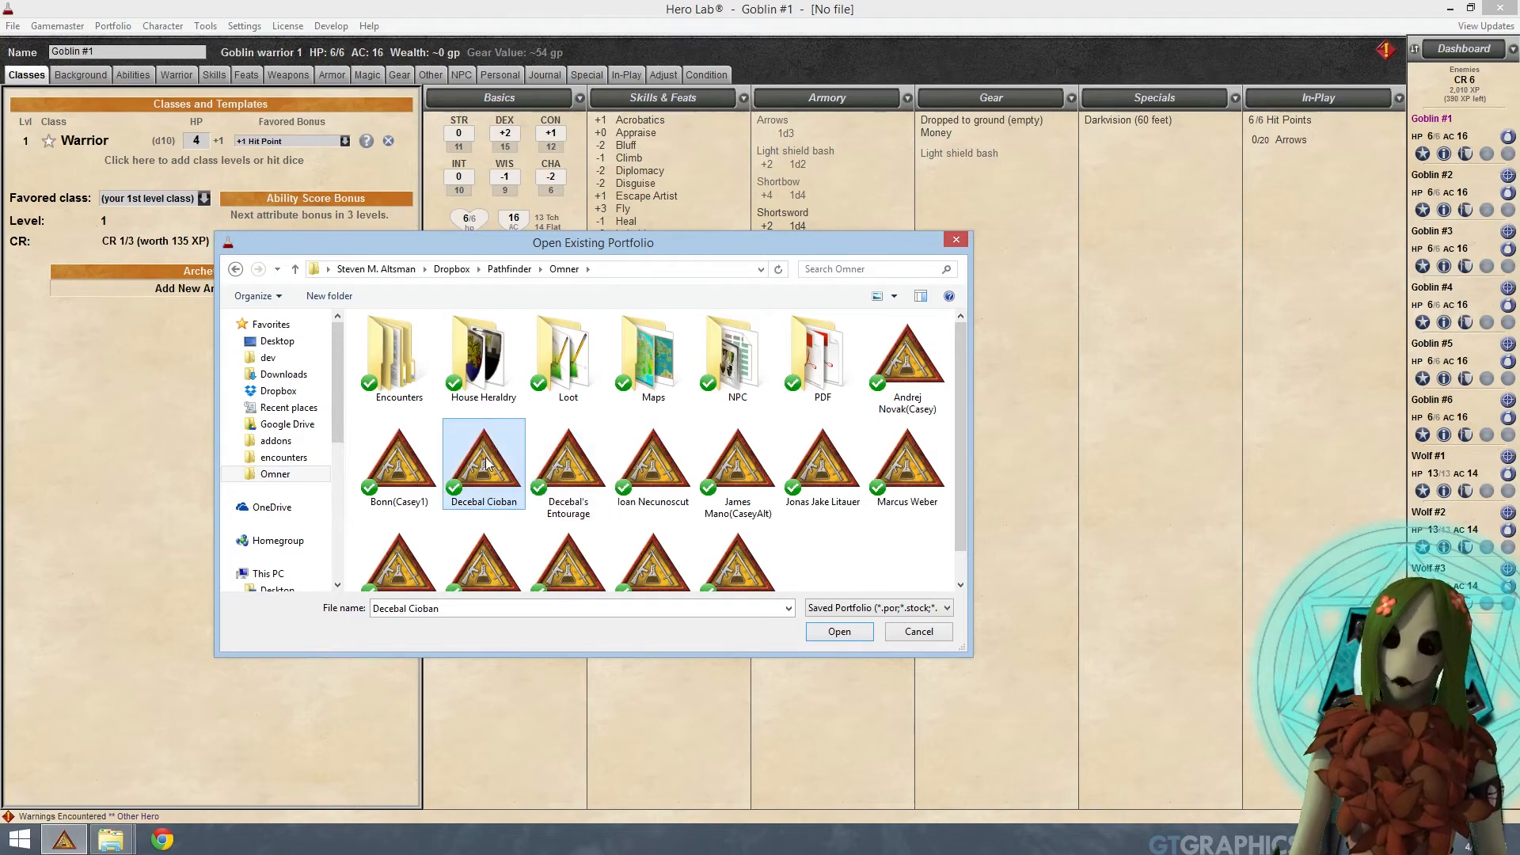
double_click(486, 464)
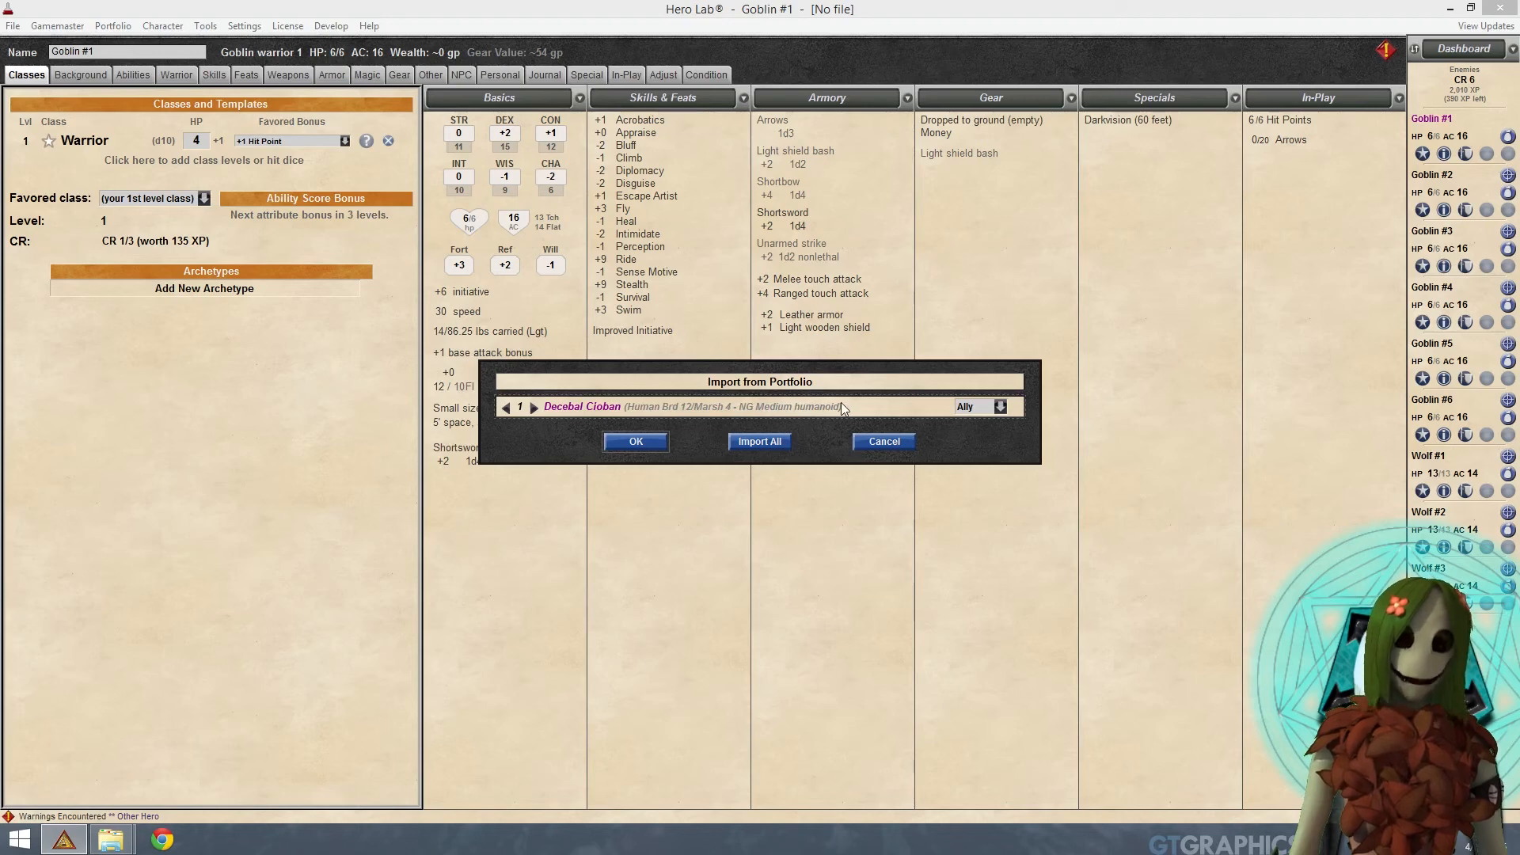
left_click(656, 444)
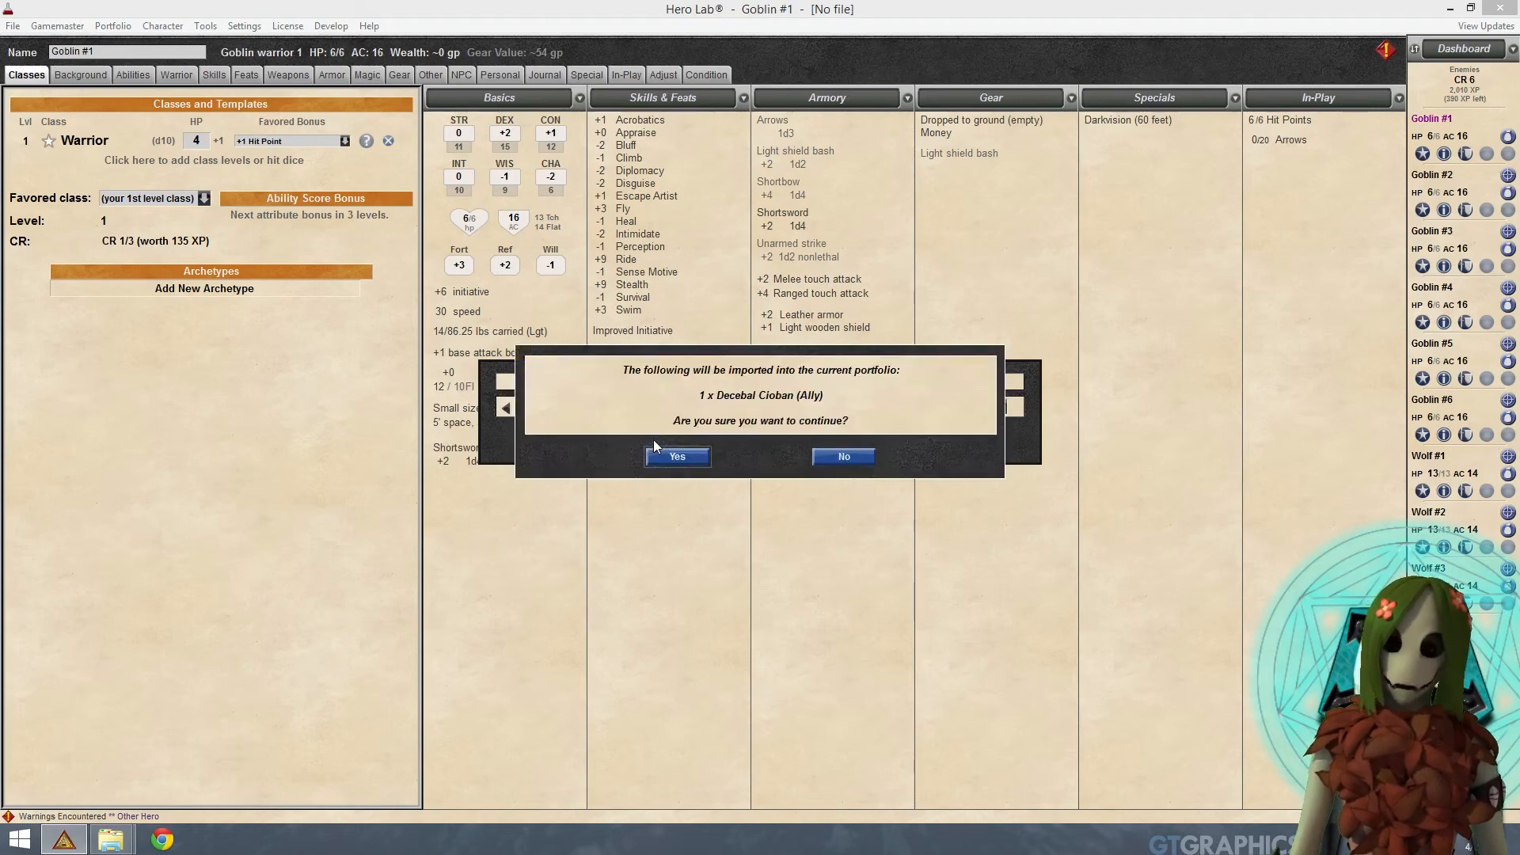
left_click(677, 457)
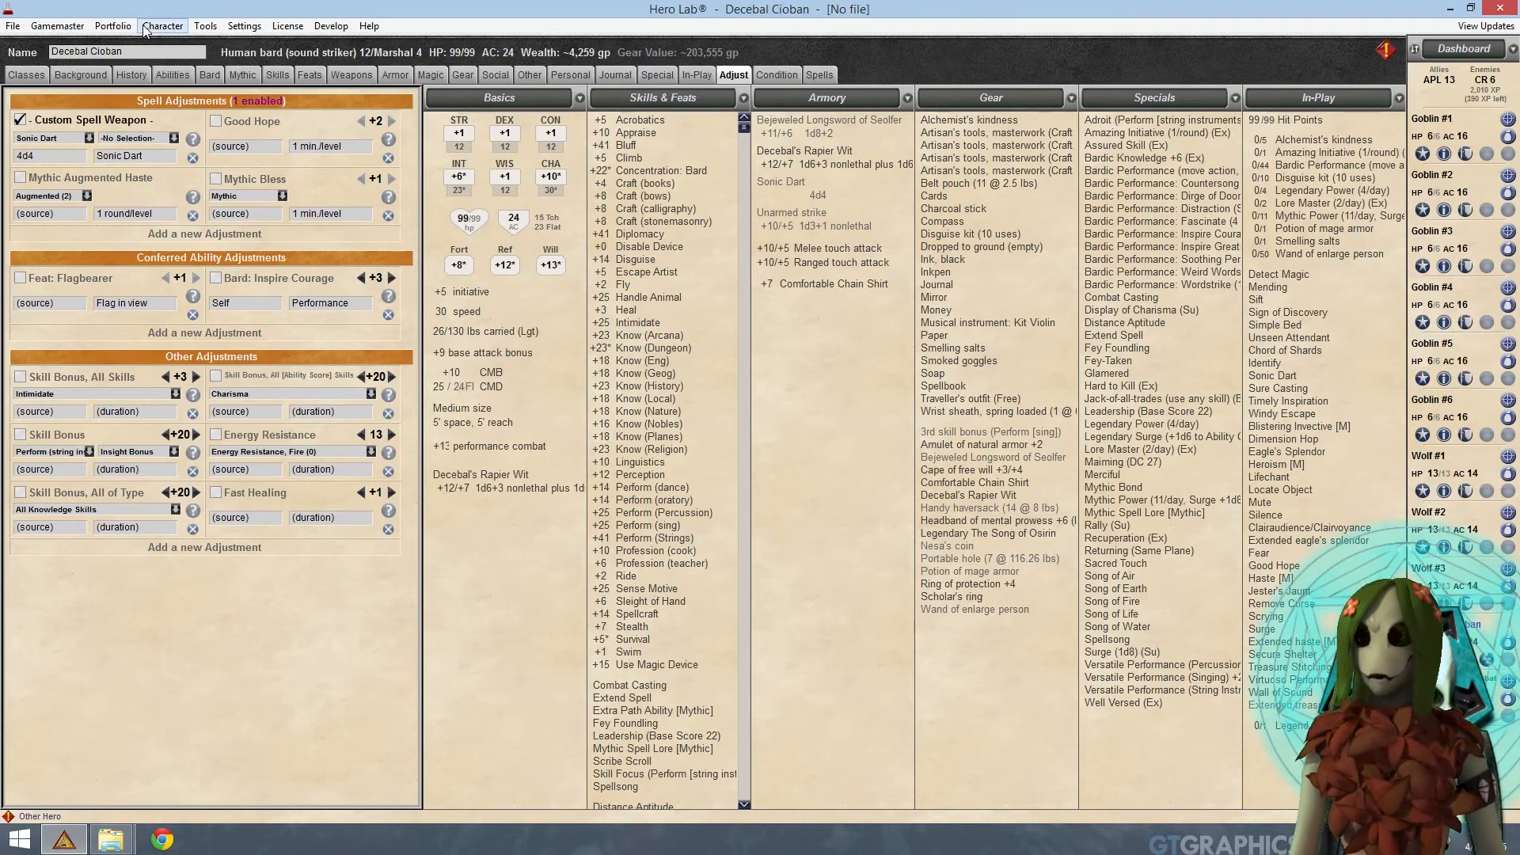
Step: Show the Tactical Console, move its window to the top of the screen and start a new combat
left_click(60, 29)
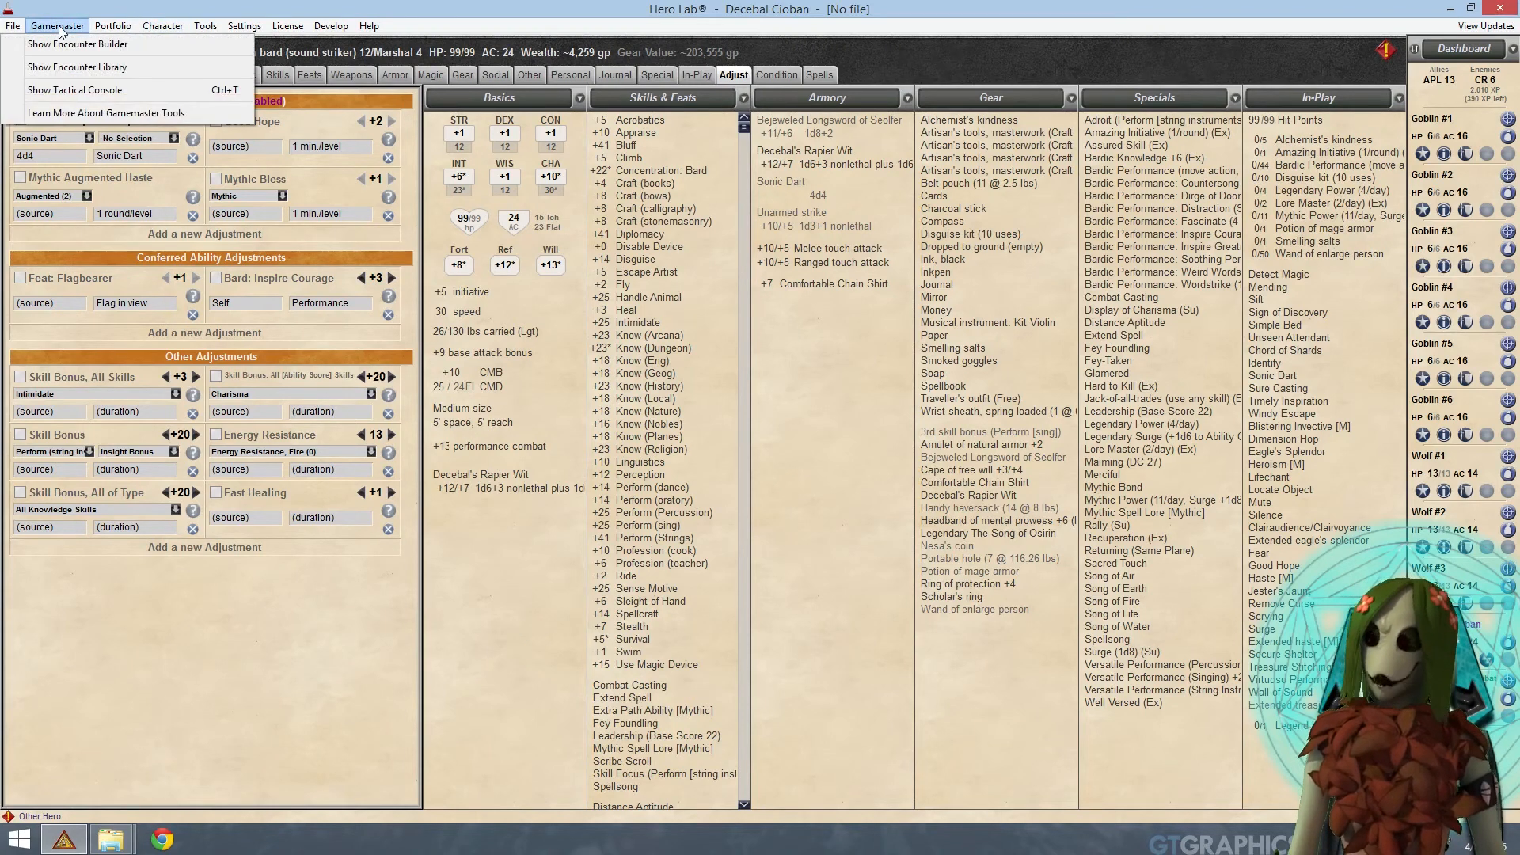
left_click(96, 92)
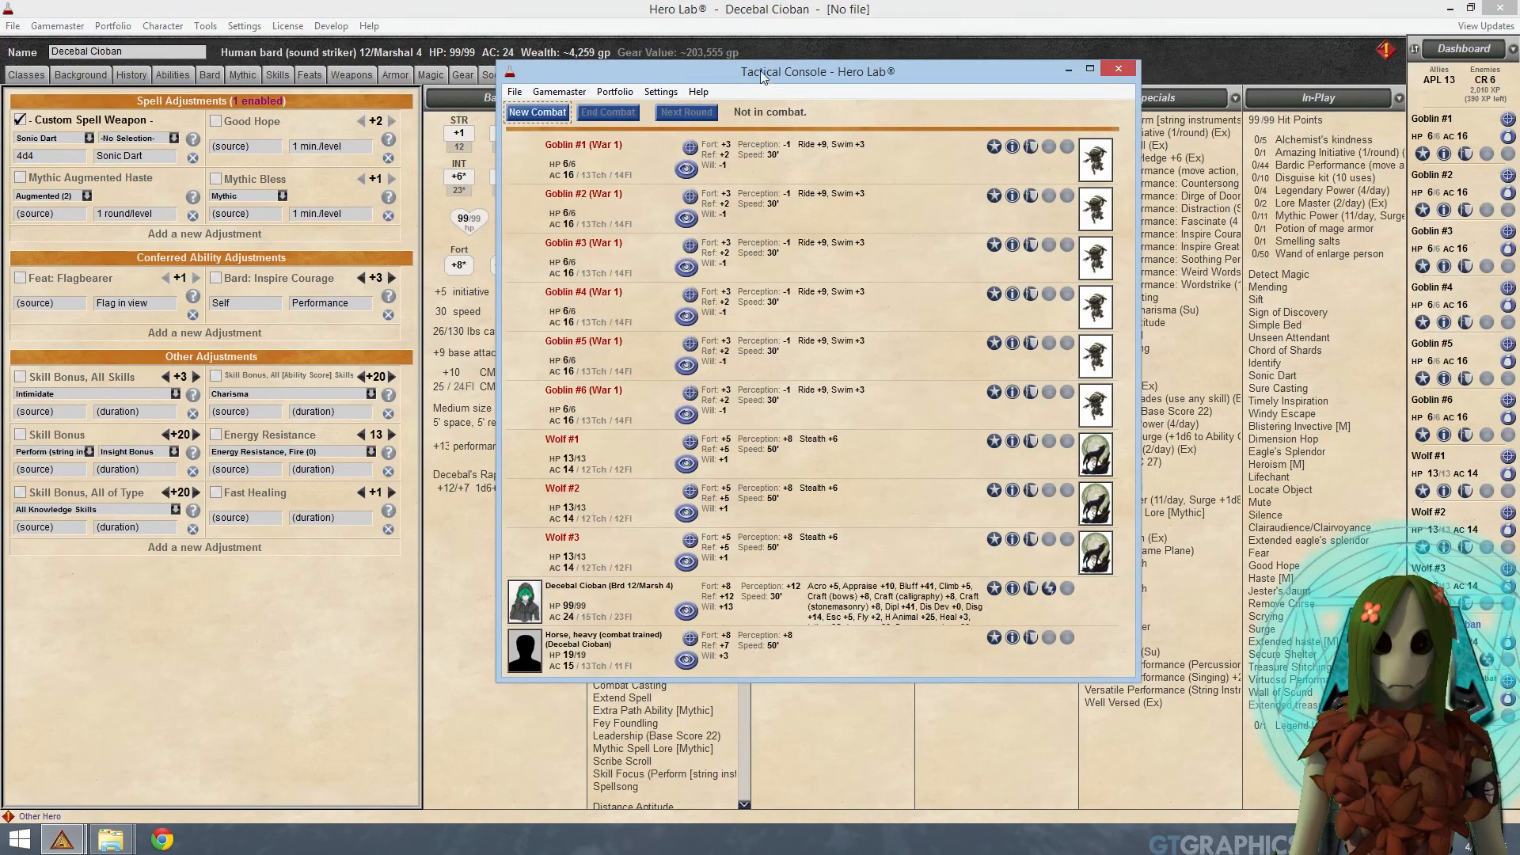
left_click_drag(765, 62, 765, 0)
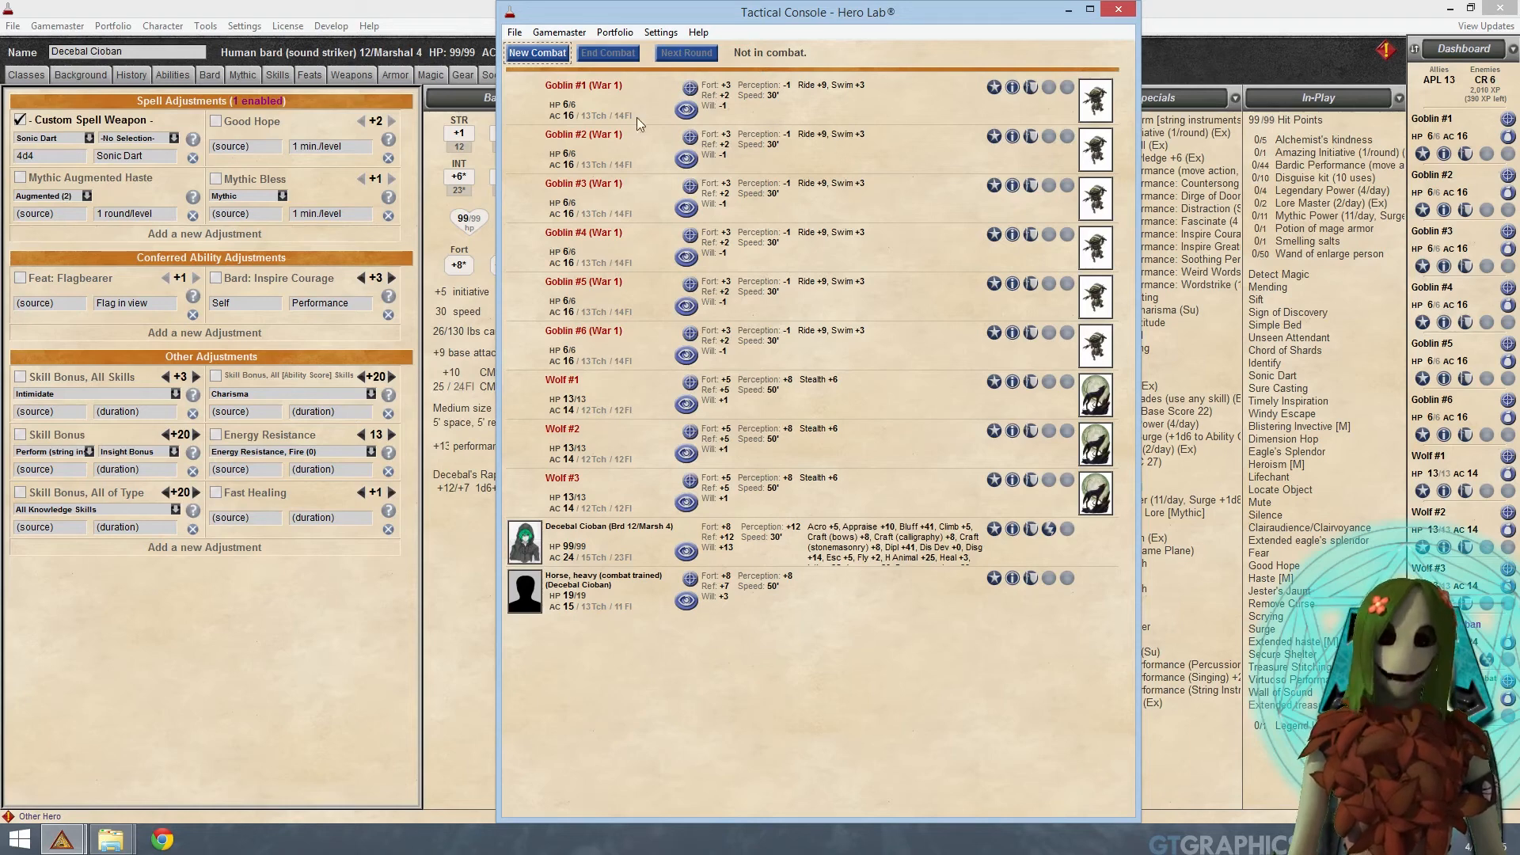
left_click(526, 54)
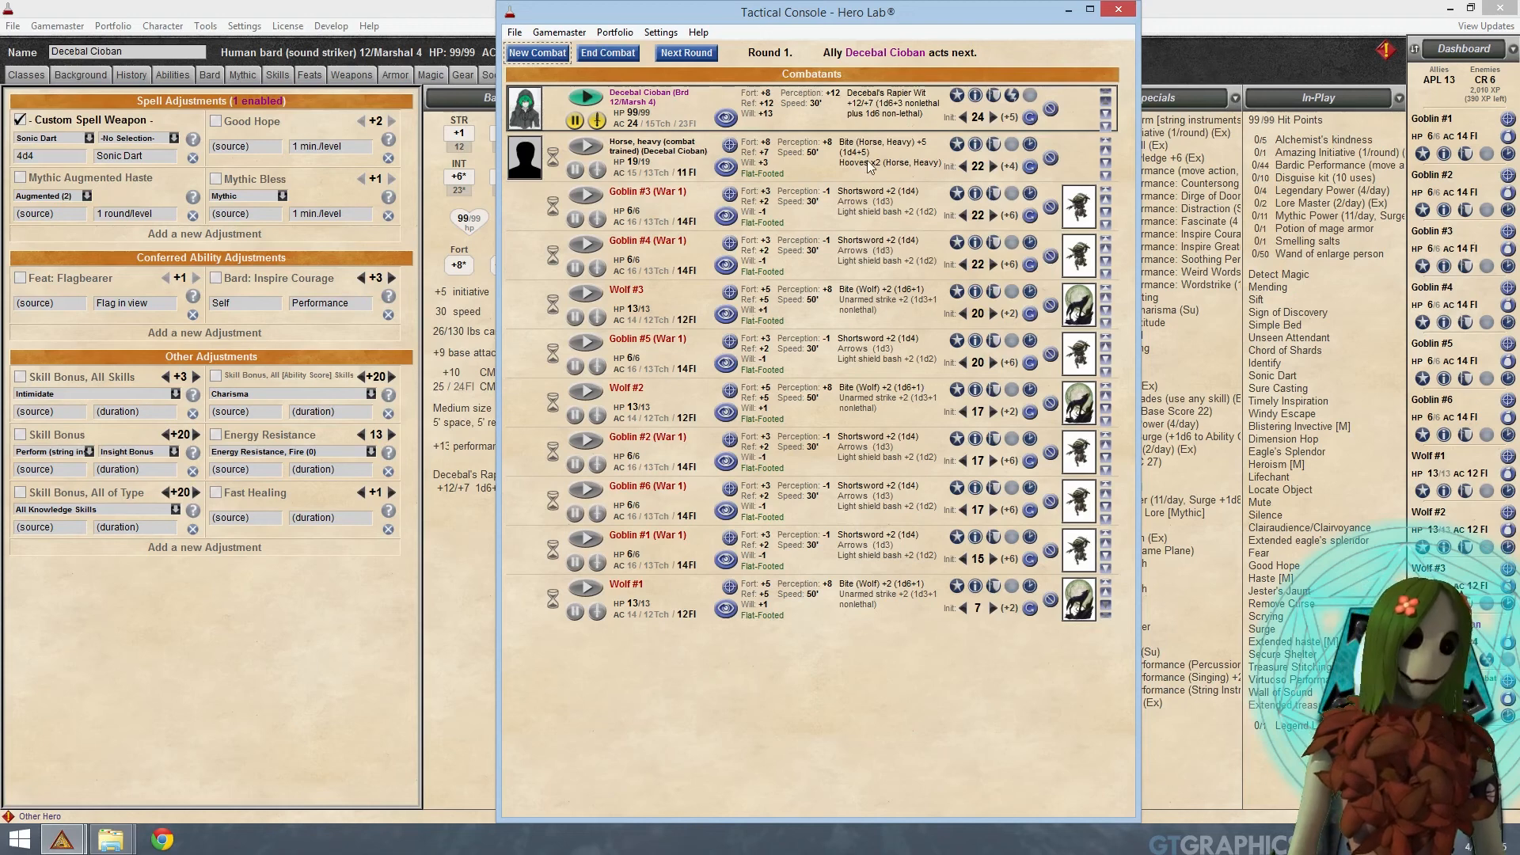
Step: Set Decebal Cioban's initiative to 12 in the combatant list
left_click(975, 117)
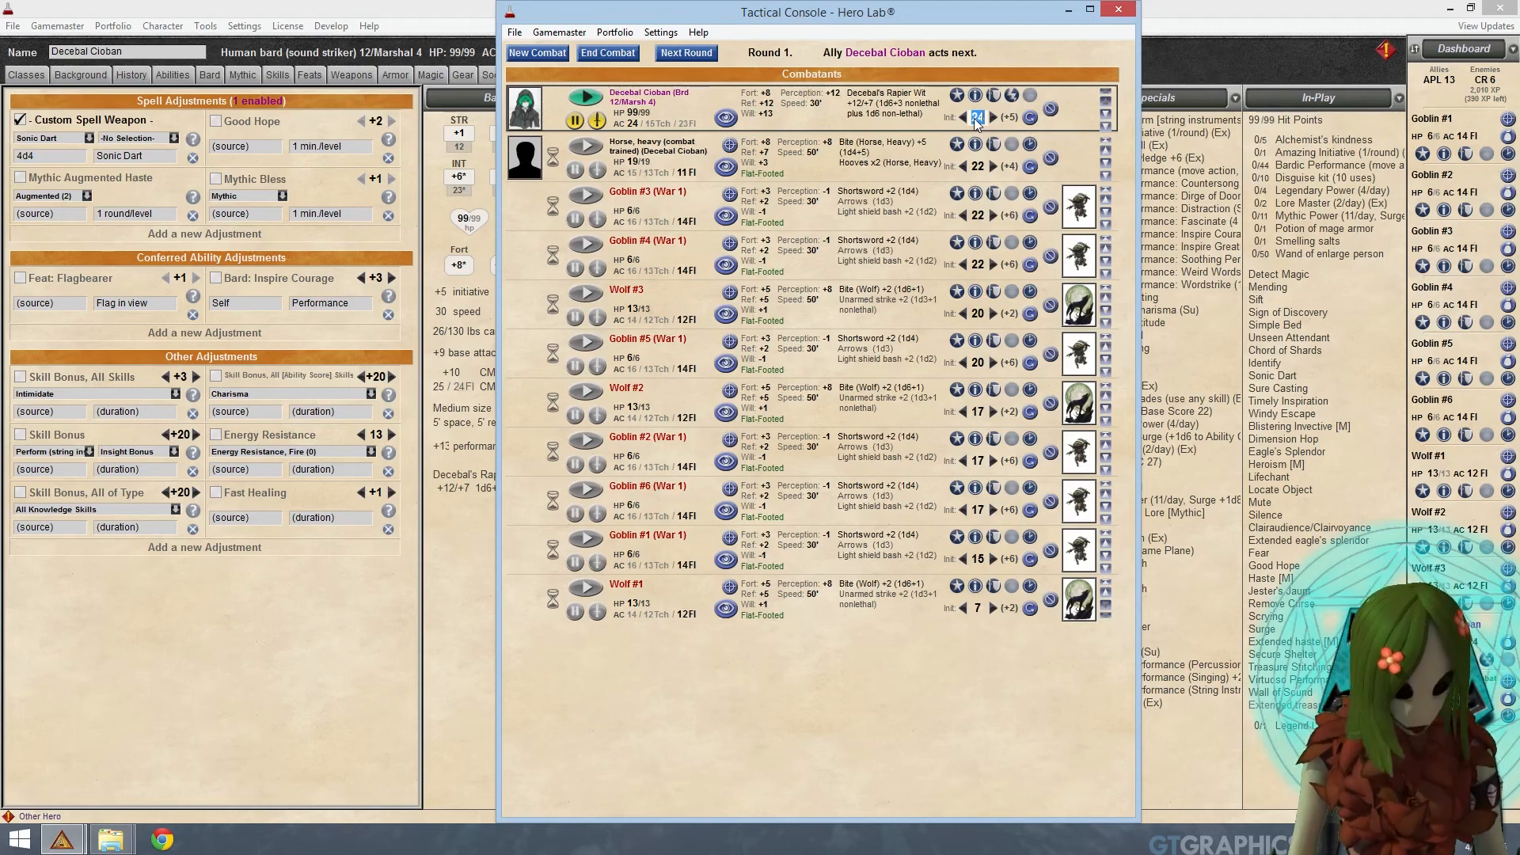
type("12")
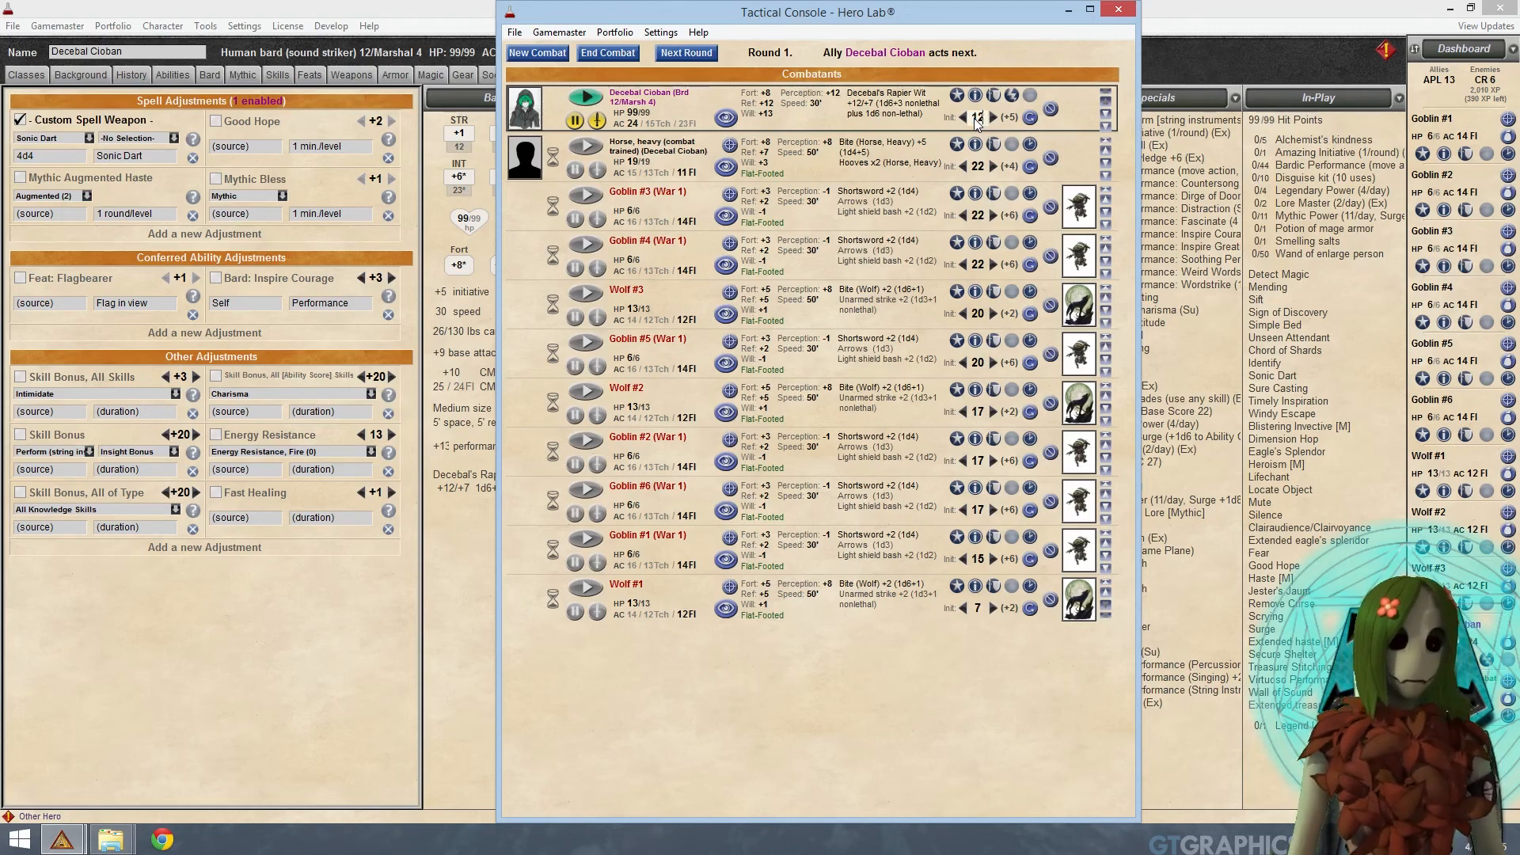
key("Return")
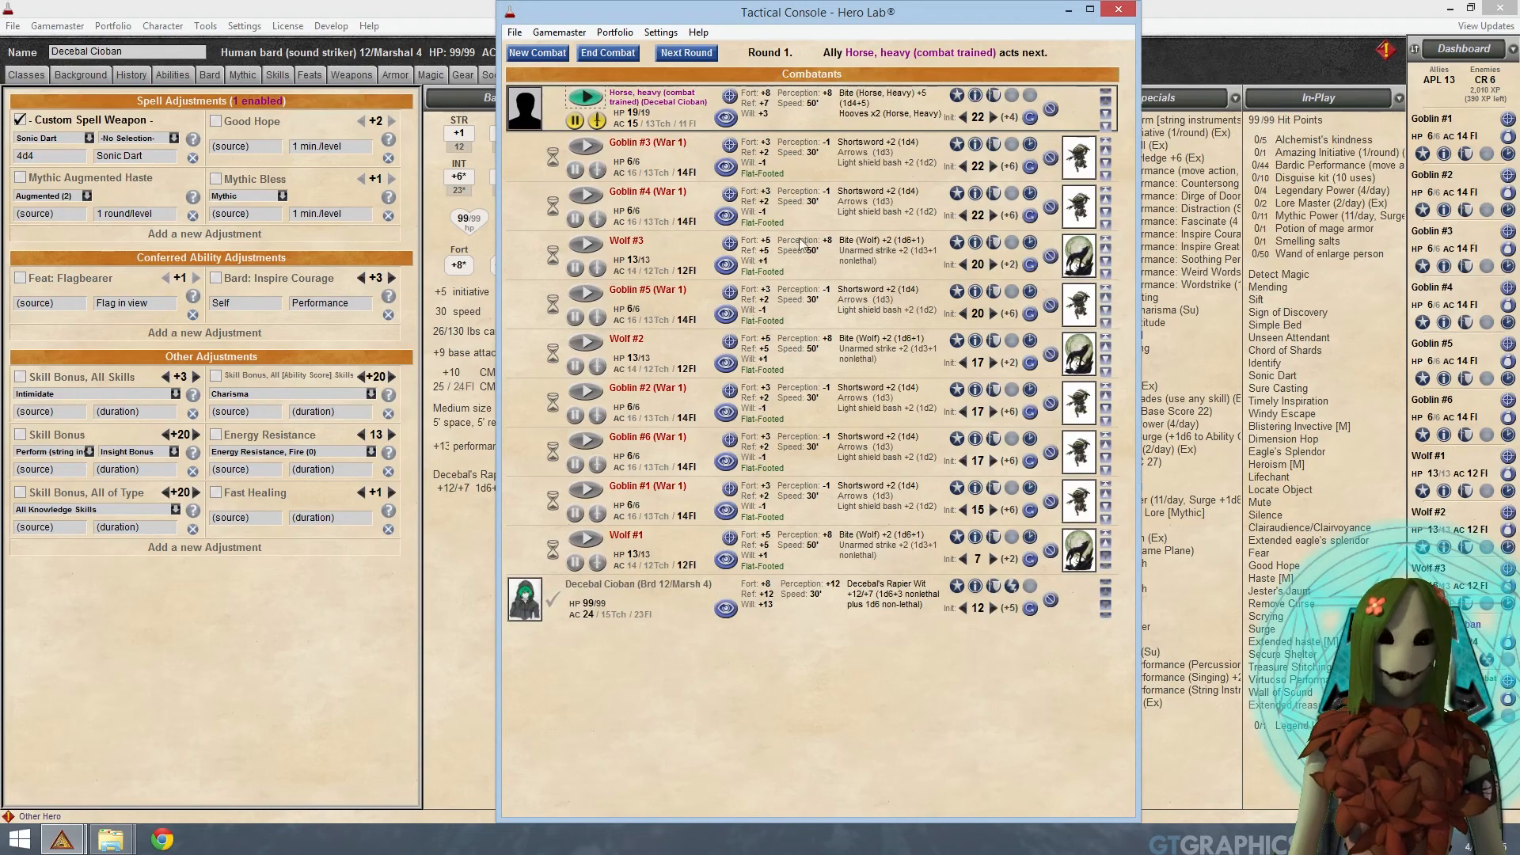
Step: Apply 7 points of lethal damage to Goblin #3 and give it the Helpless and Shaken conditions
left_click(727, 168)
left_click_drag(854, 17, 309, 17)
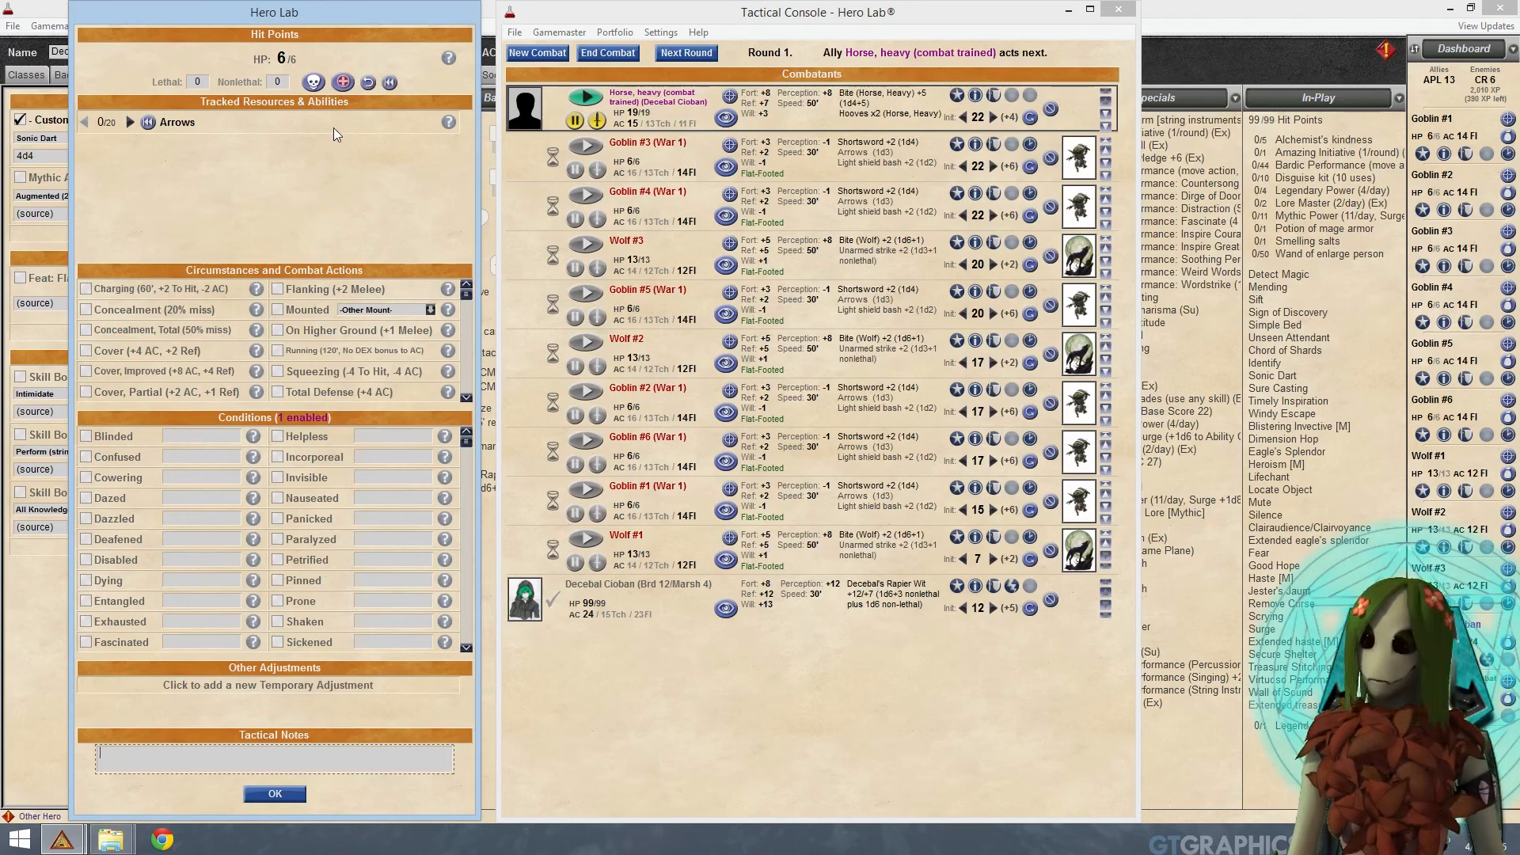
left_click(199, 83)
type("7")
left_click(315, 83)
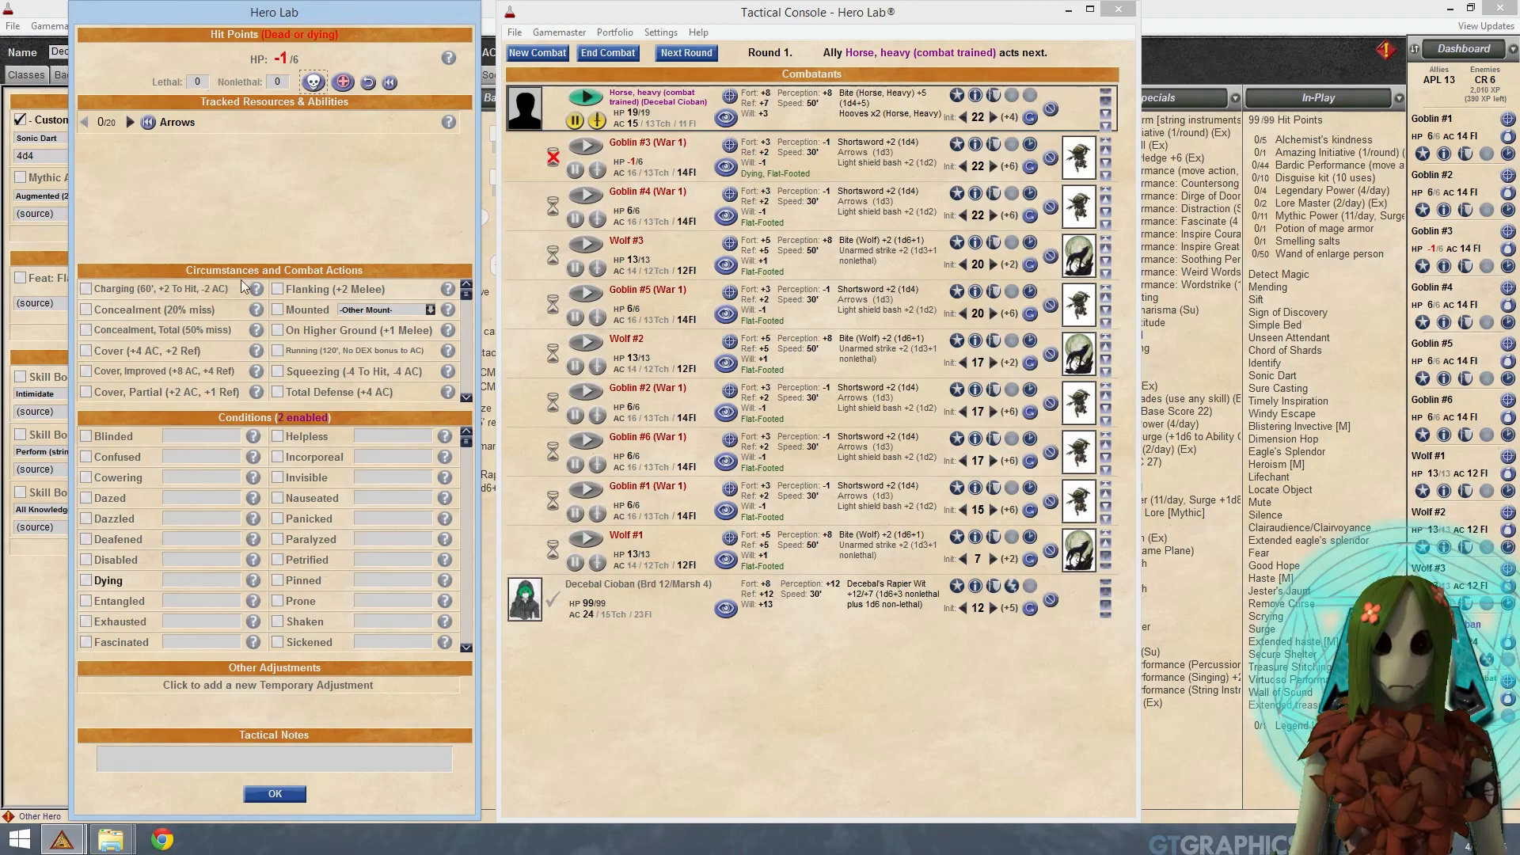
left_click(277, 438)
left_click(278, 622)
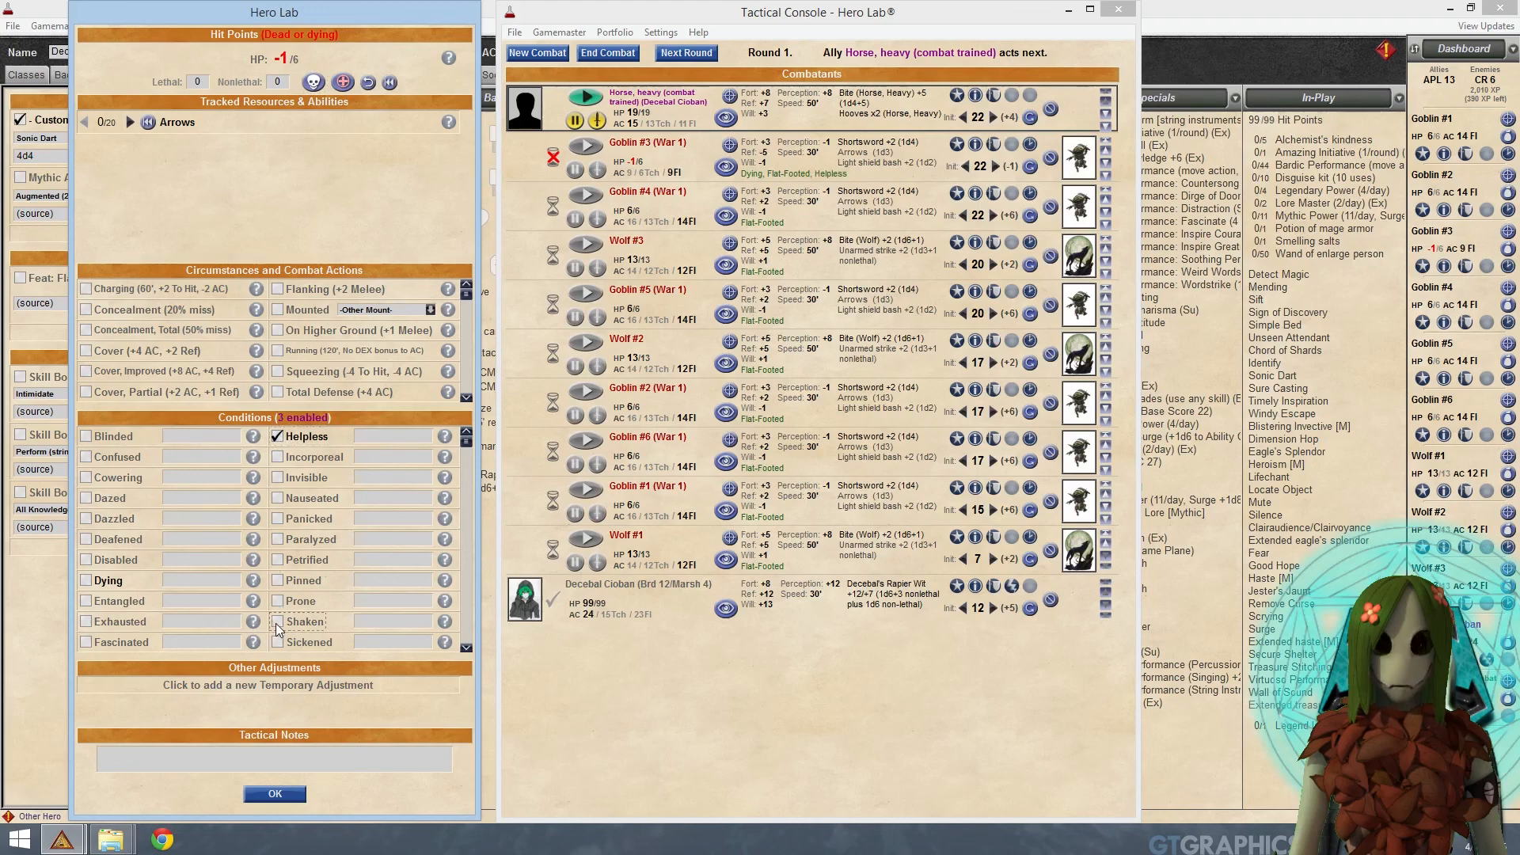
Step: Look through the temporary adjustments available for Goblin #3 without adding any, and close its combat settings
left_click(287, 687)
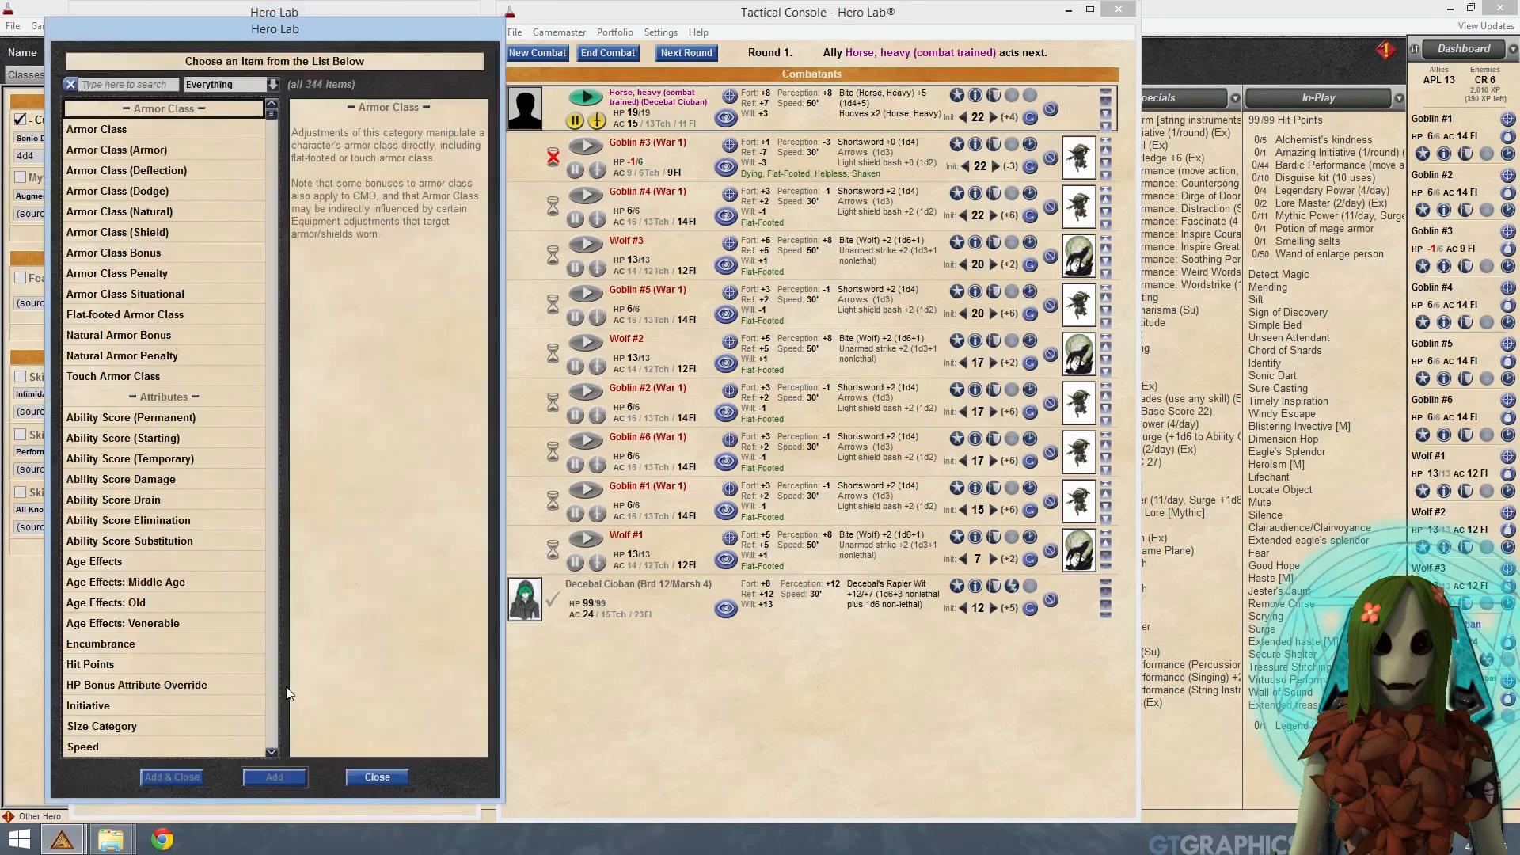
left_click(159, 417)
scroll(179, 611, "down", 9)
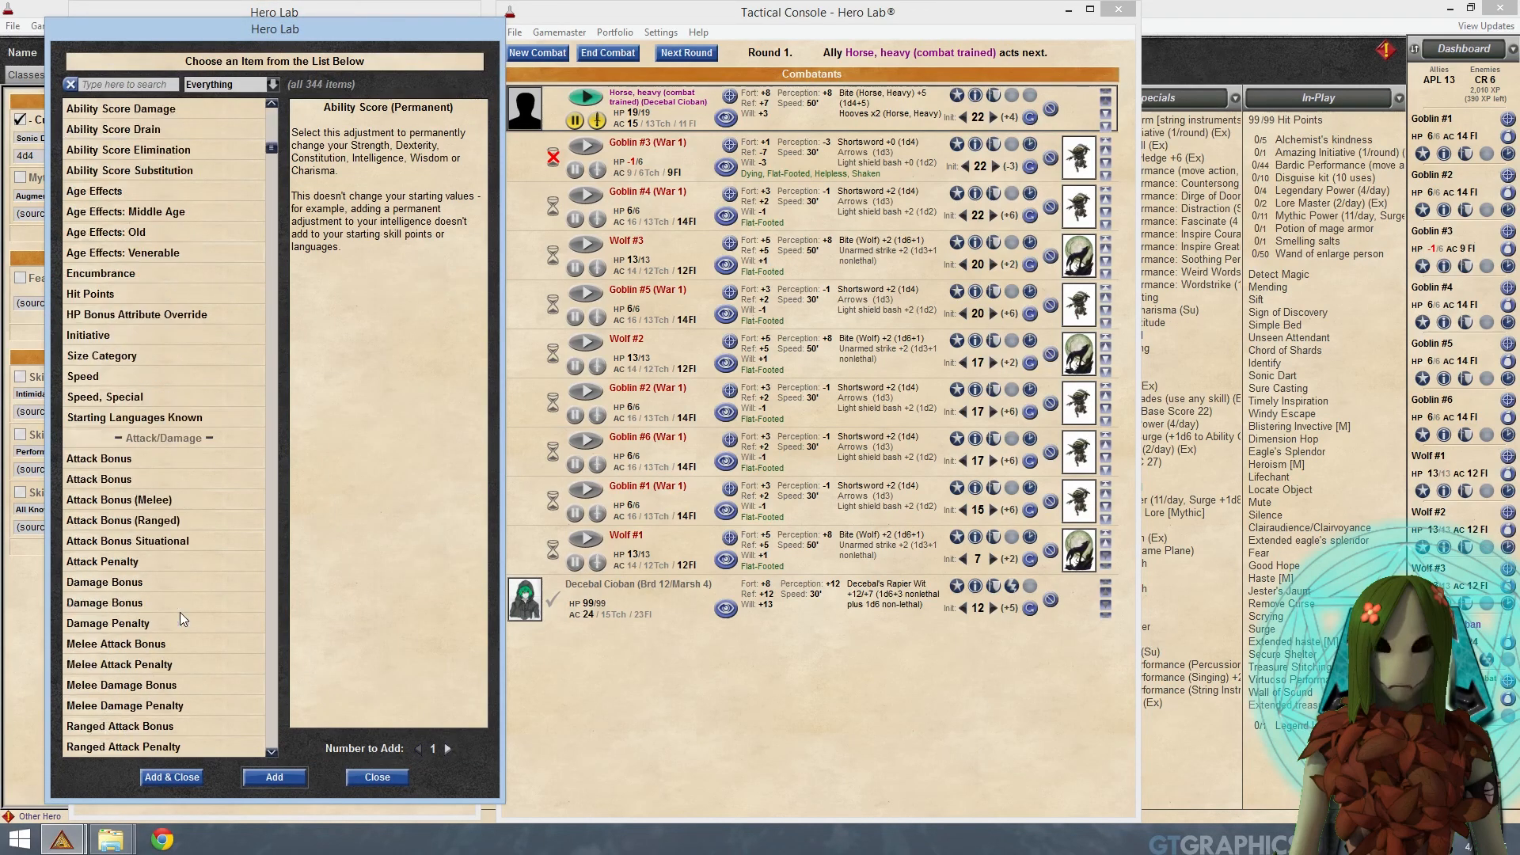
left_click(153, 565)
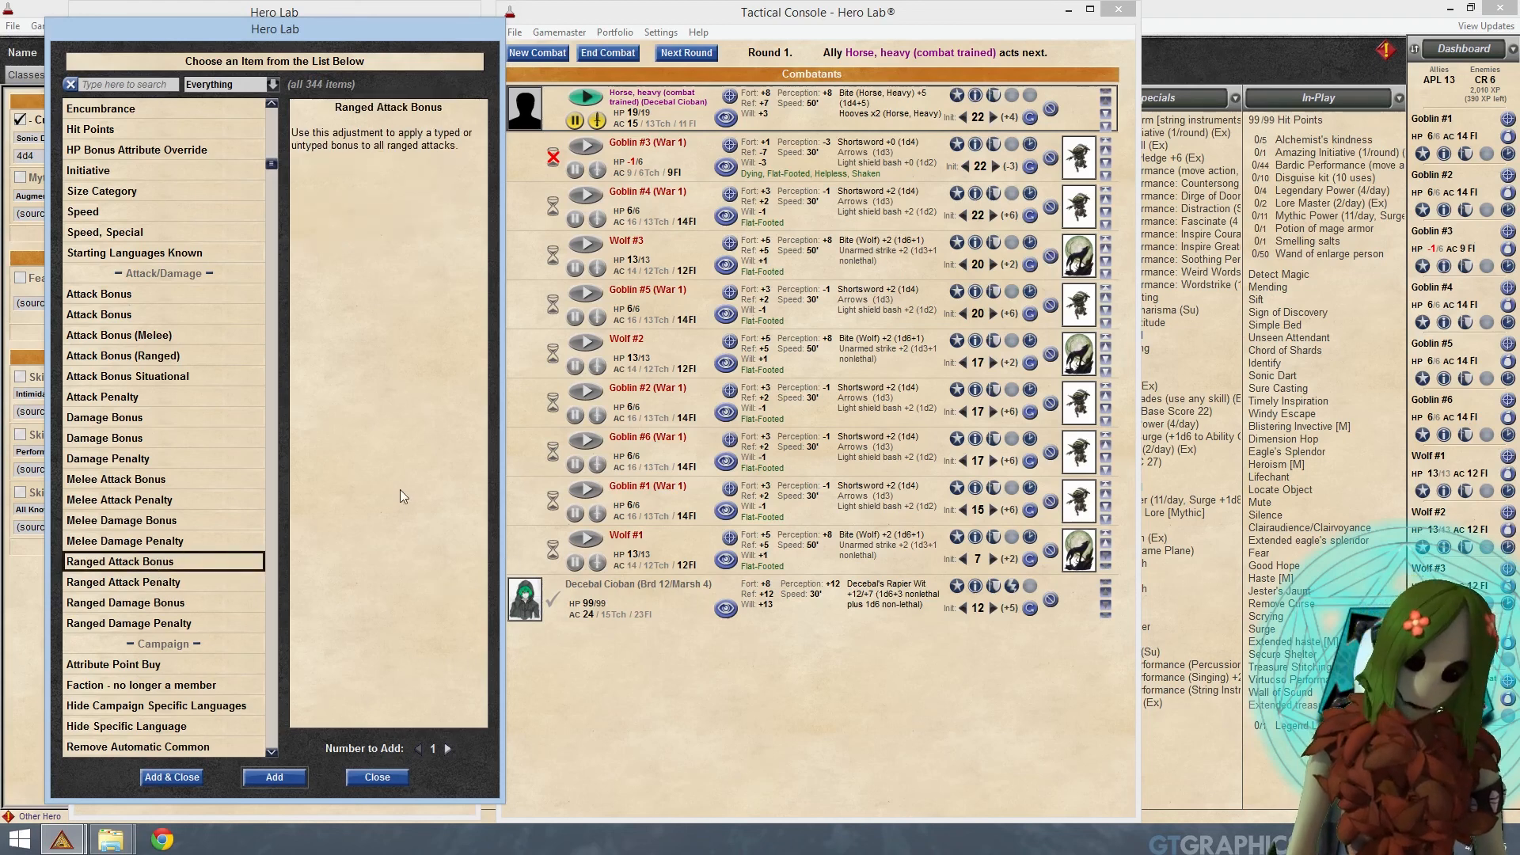
left_click(376, 777)
left_click(244, 754)
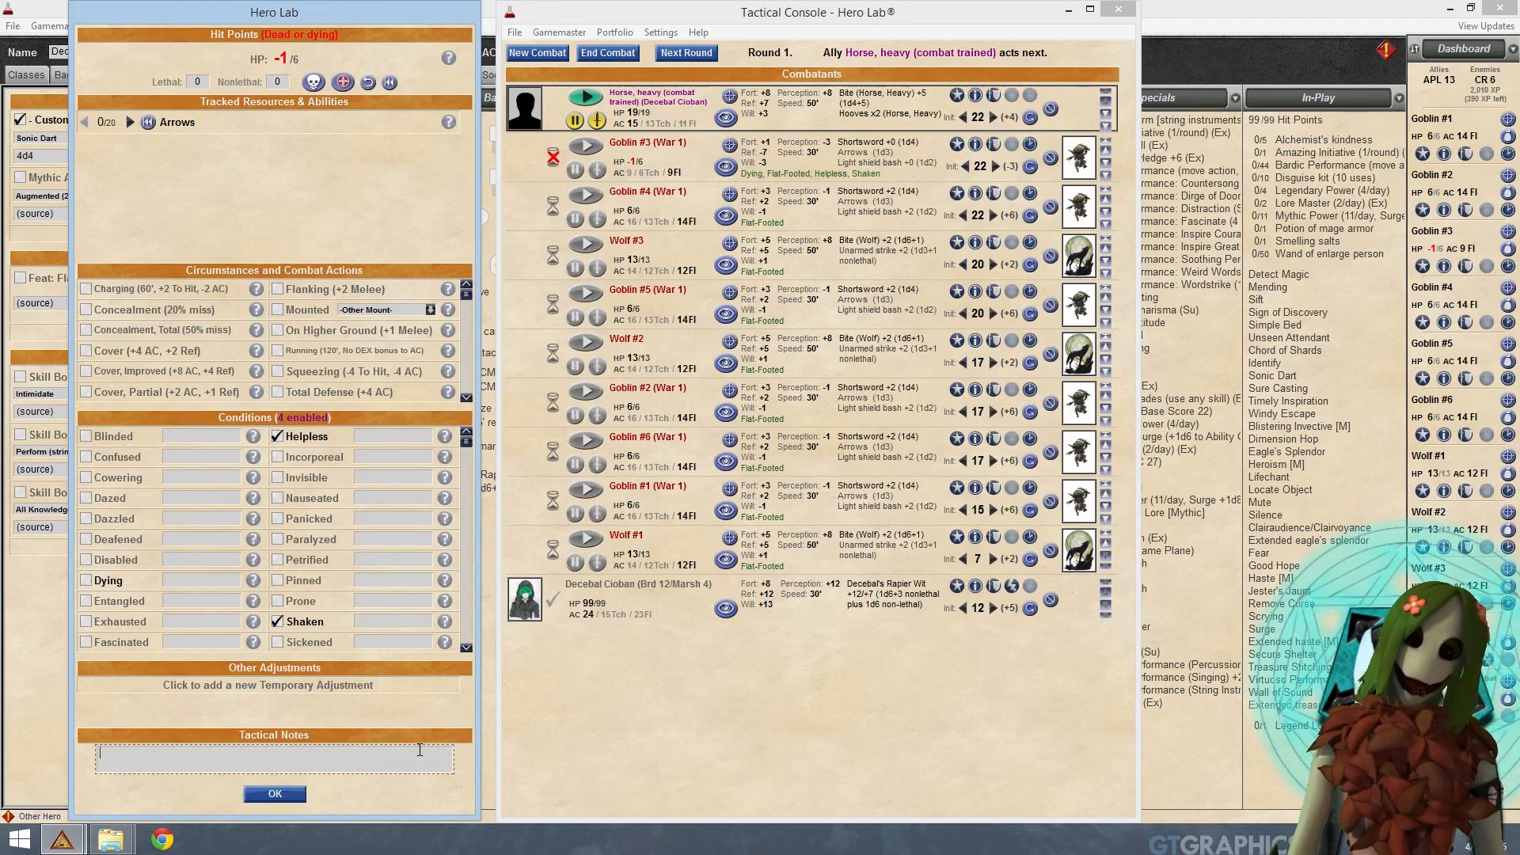
left_click(274, 794)
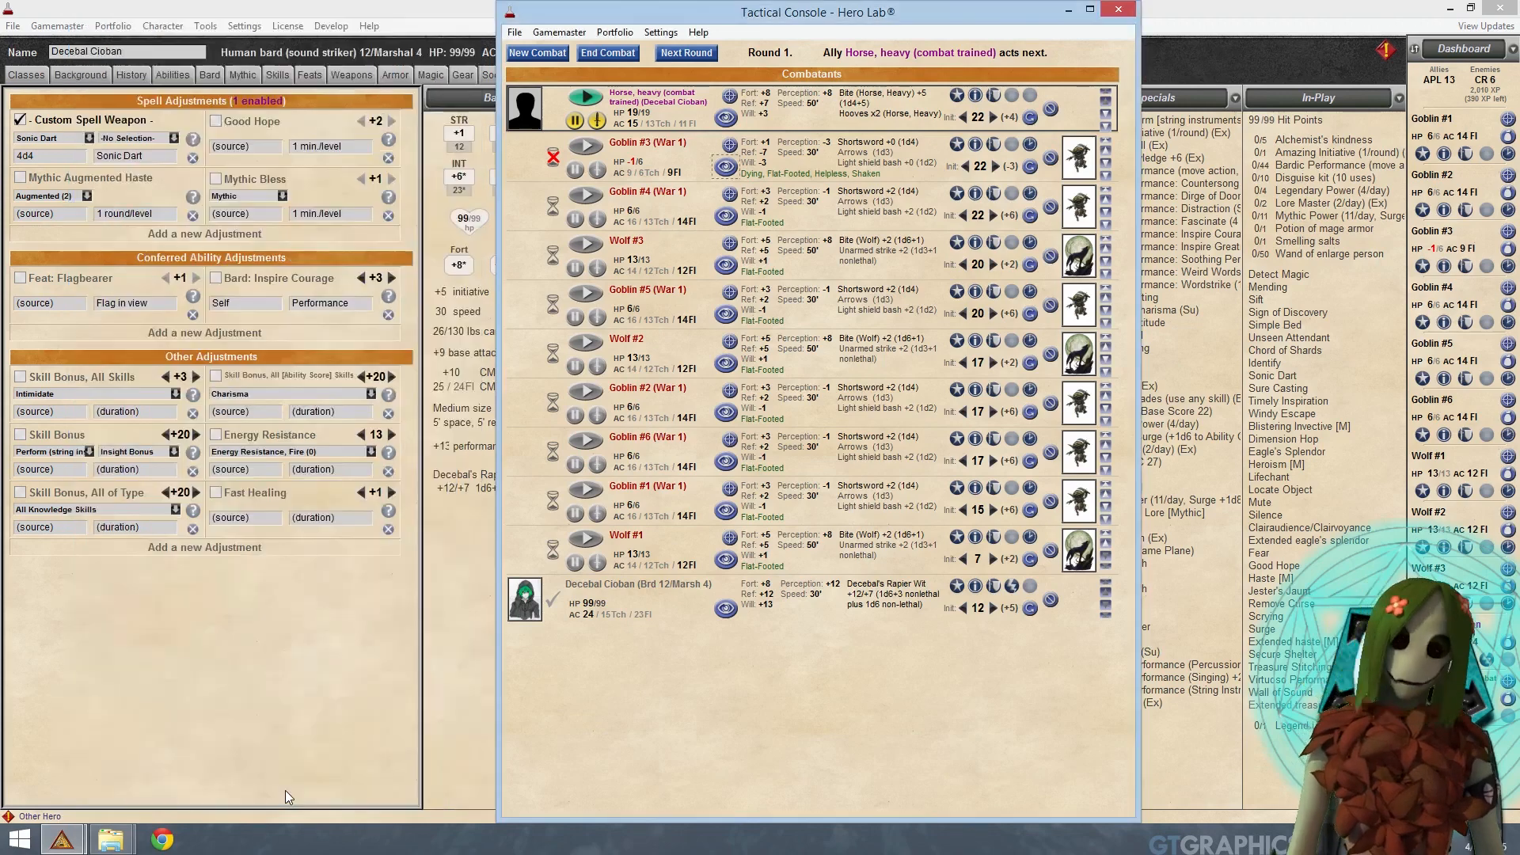
Step: Close the Tactical Console and bring up the portfolio's file commands
left_click(1109, 11)
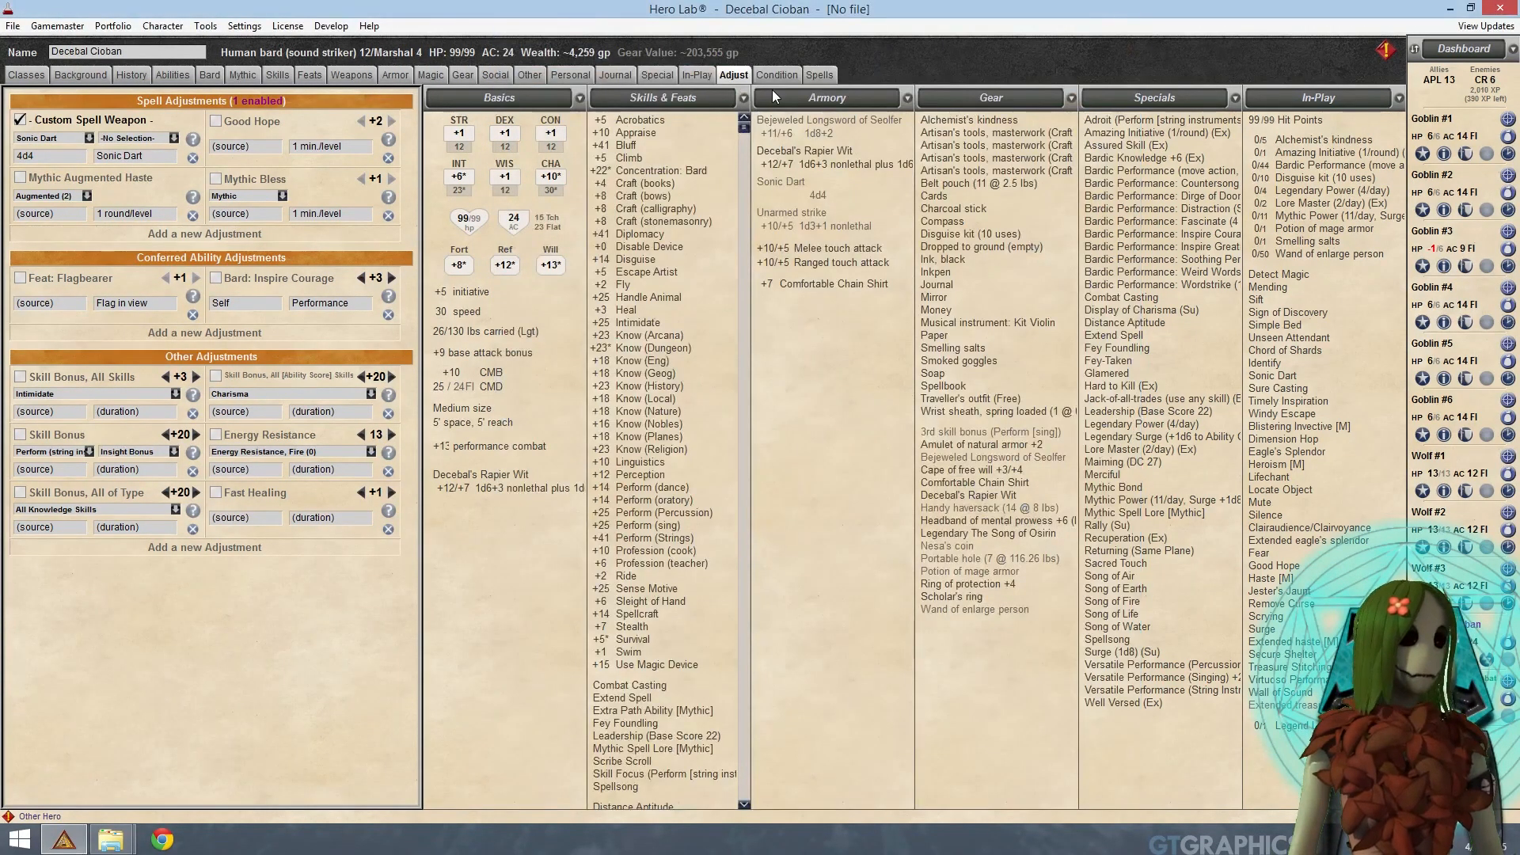
left_click(13, 27)
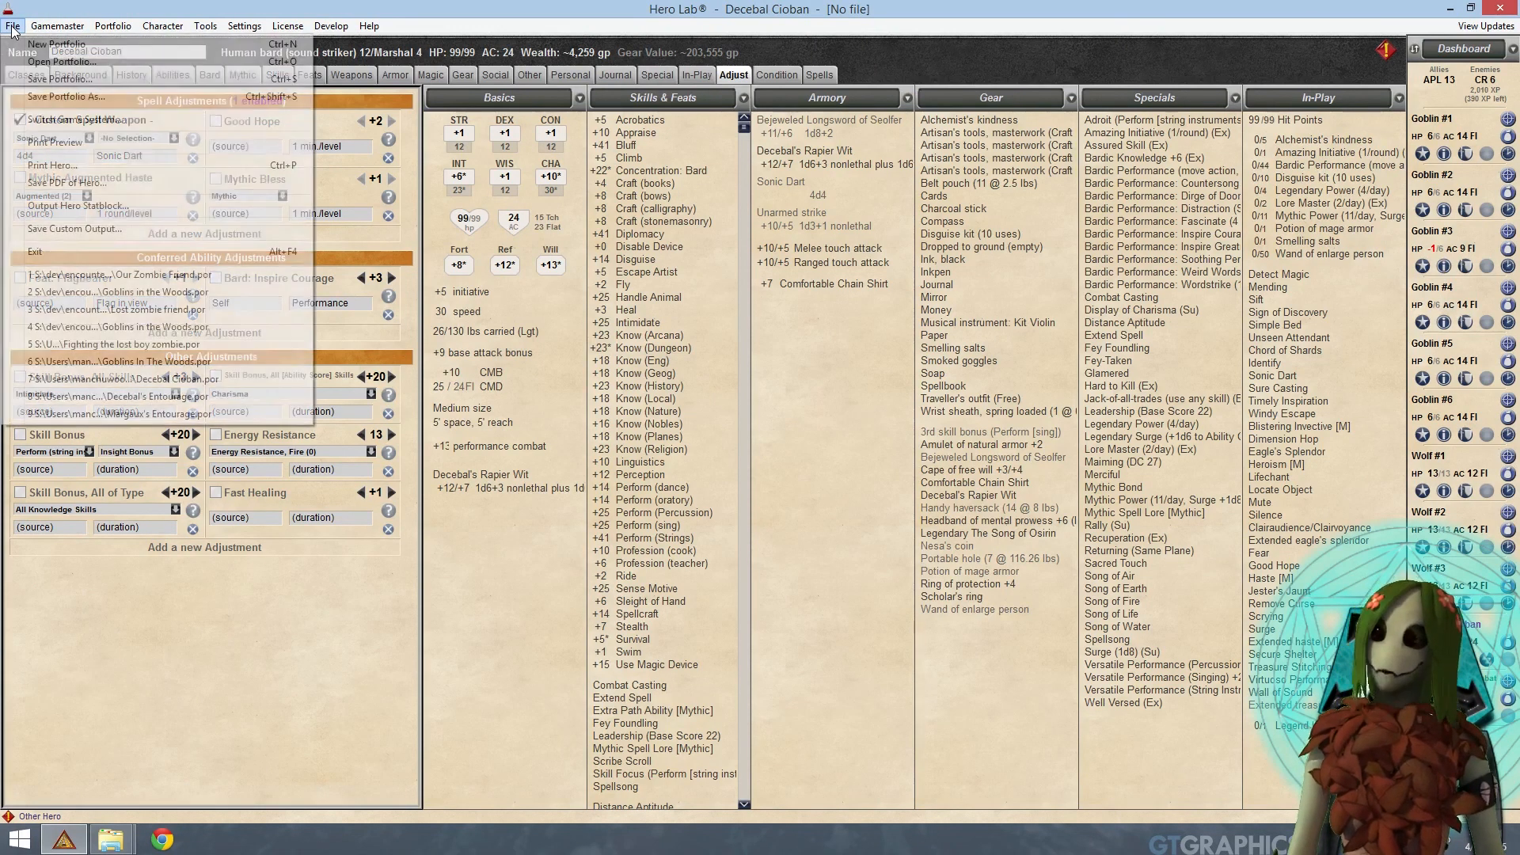